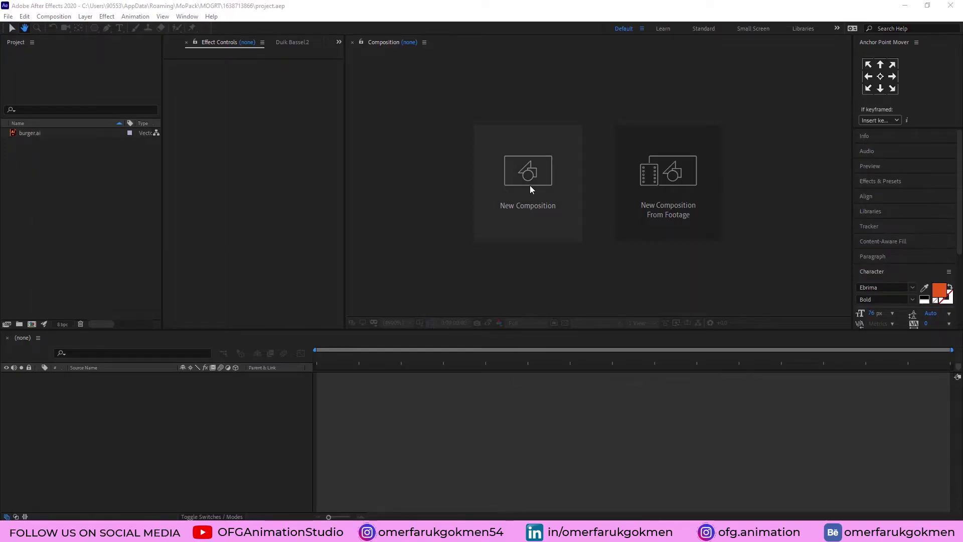
Step: Create a new 1080 x 1920 px composition at 30 frames per second with a duration of 0:00:05:00
{"action": "left_click", "coordinate": [524, 188]}
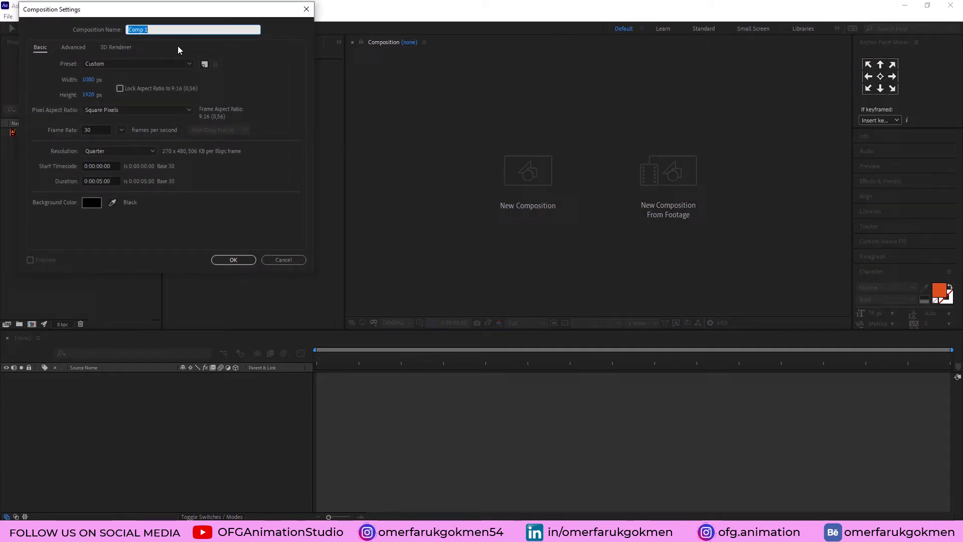
{"action": "left_click", "coordinate": [393, 225]}
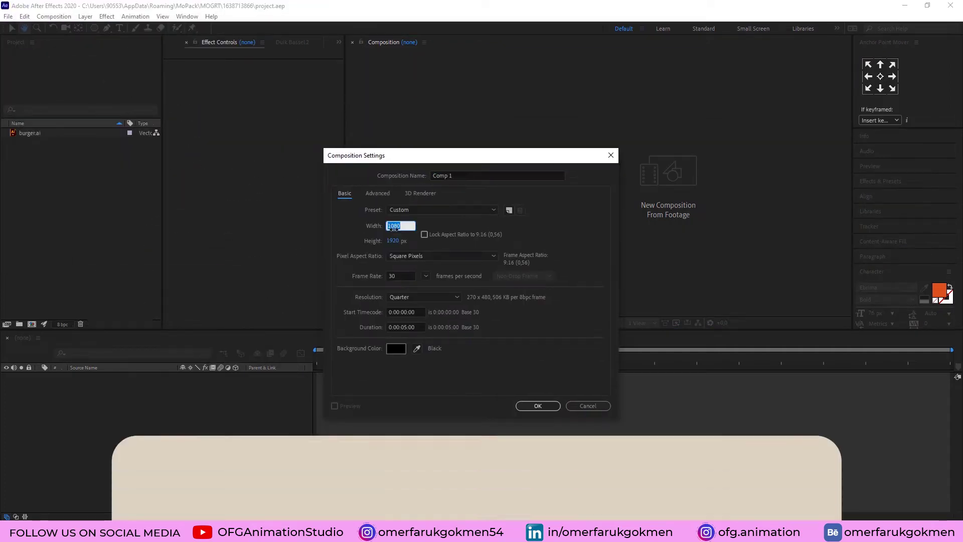
{"action": "left_click", "coordinate": [422, 229]}
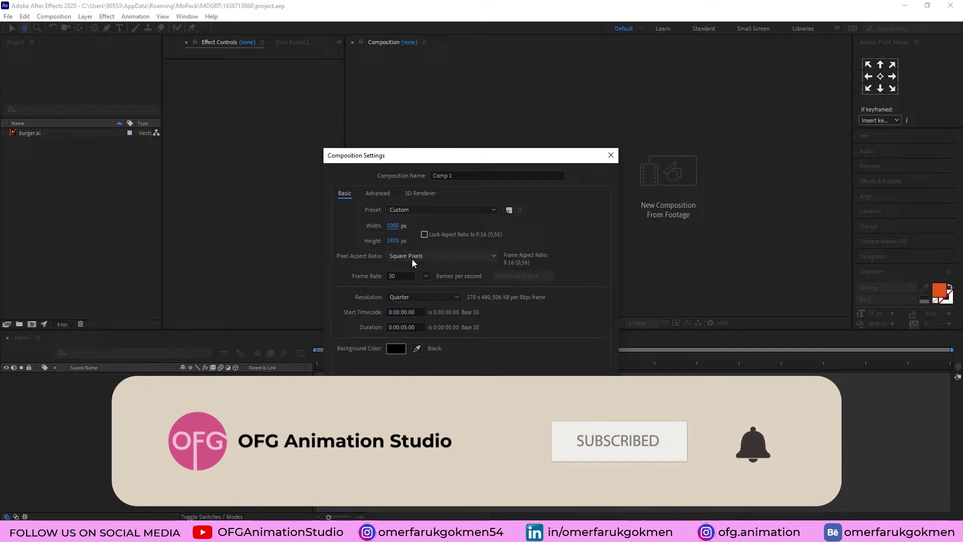
{"action": "left_click", "coordinate": [407, 327]}
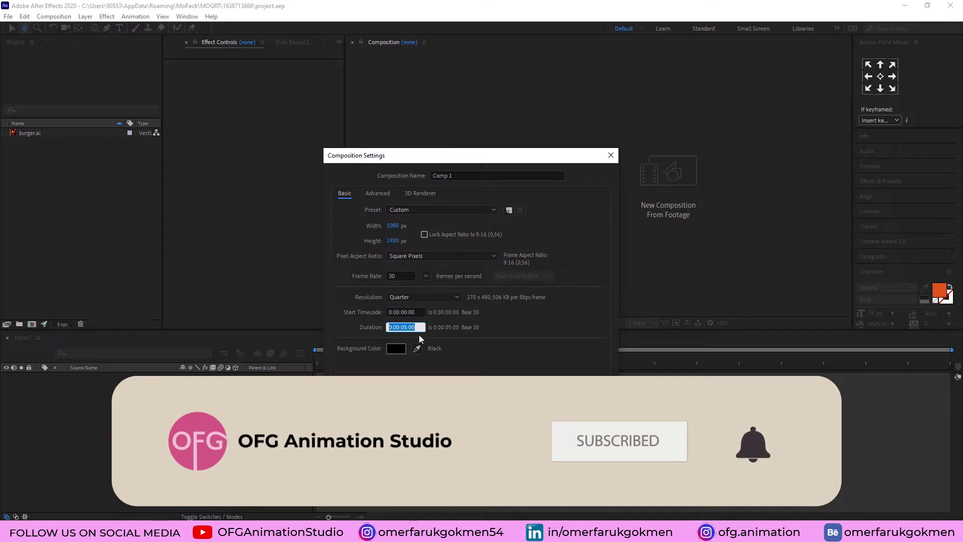
{"action": "key", "text": "Return"}
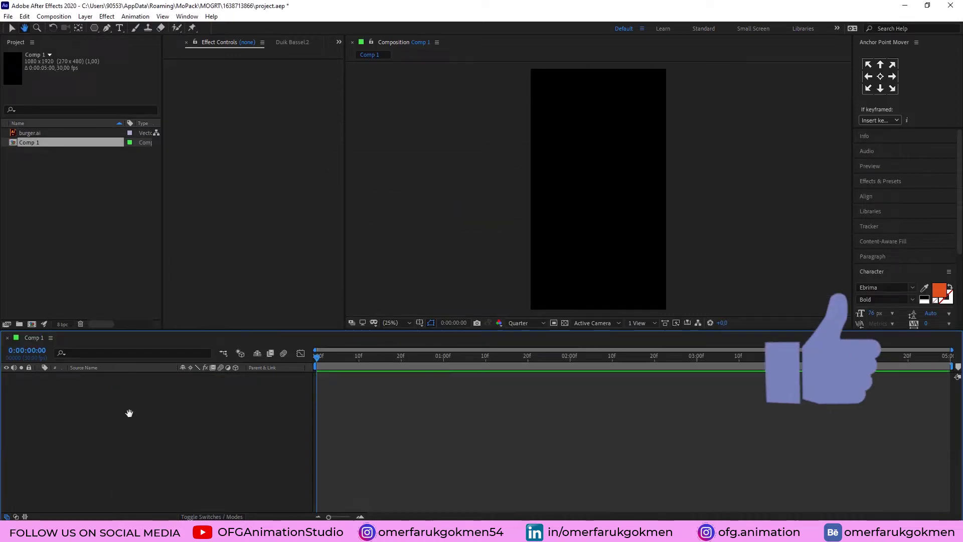
Step: Add a white solid layer to the composition and rename it bg
{"action": "right_click", "coordinate": [108, 425]}
{"action": "mouse_move", "coordinate": [125, 308]}
{"action": "left_click", "coordinate": [256, 333]}
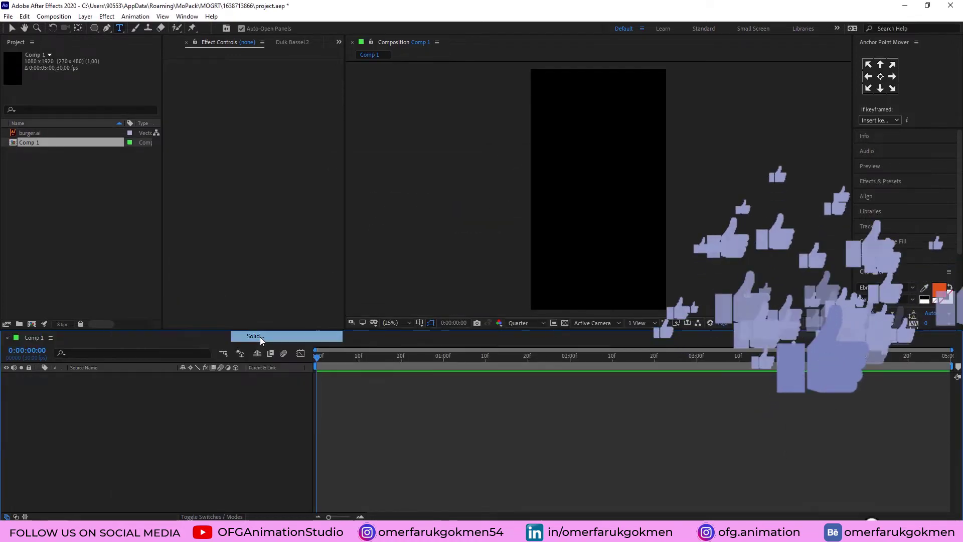
{"action": "left_click", "coordinate": [157, 204]}
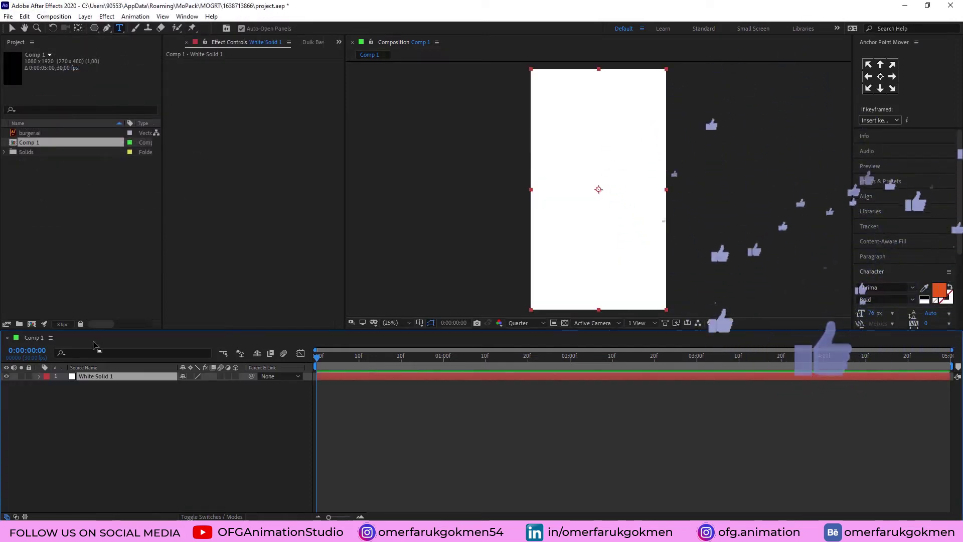
{"action": "key", "text": "Return"}
{"action": "type", "text": "bg"}
{"action": "key", "text": "Return"}
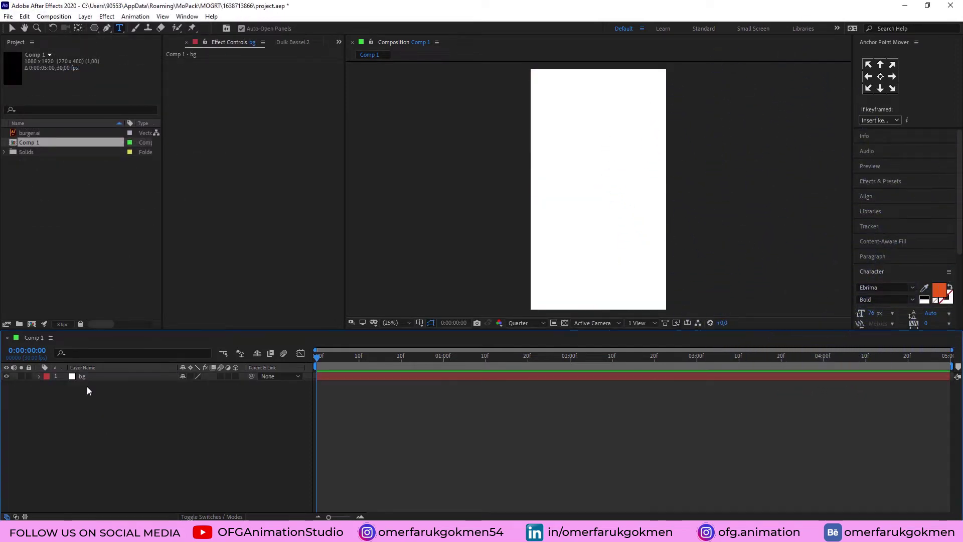
Step: Find the Gradient Ramp effect and apply it to the bg layer
{"action": "left_click", "coordinate": [881, 181]}
{"action": "left_click", "coordinate": [893, 193]}
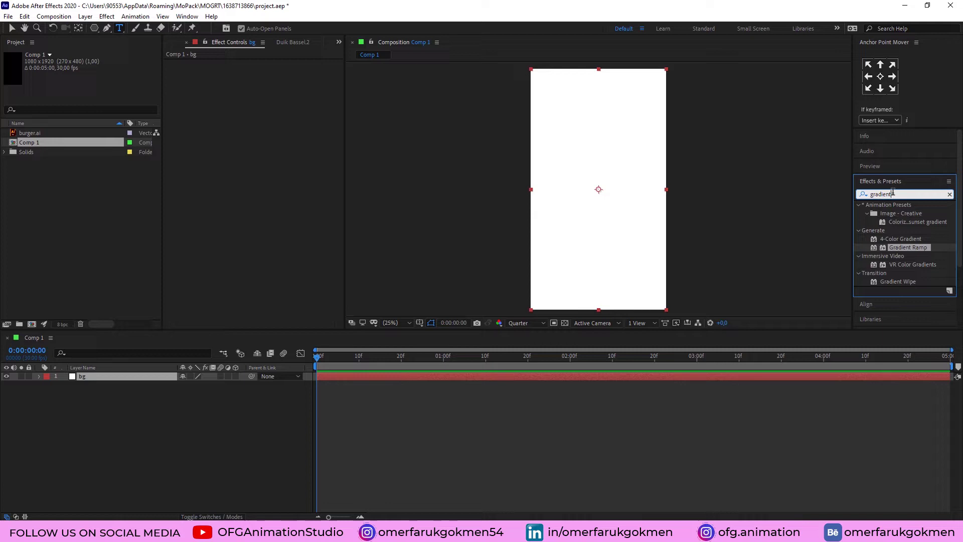
{"action": "type", "text": "graid"}
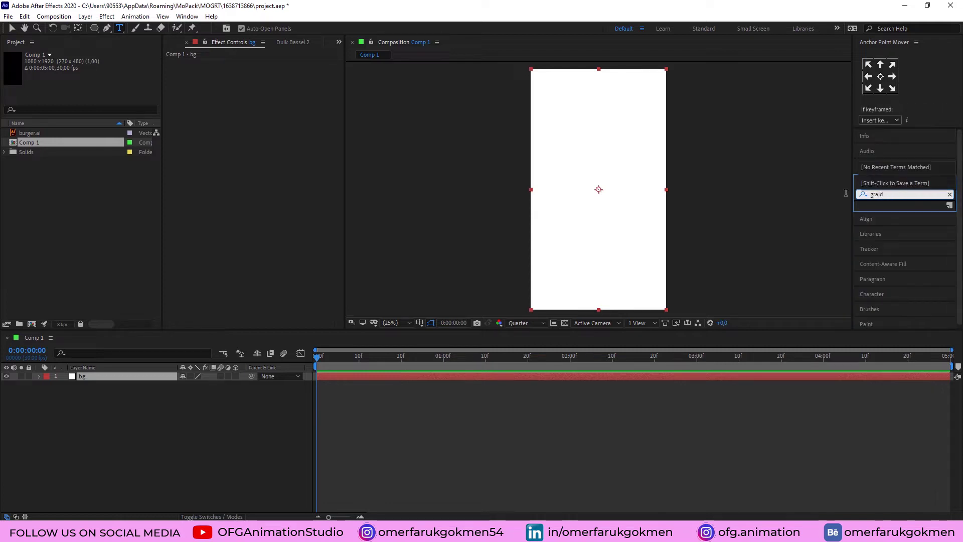
{"action": "key", "text": "BackSpace"}
{"action": "key", "text": "BackSpace"}
{"action": "type", "text": "die"}
{"action": "left_click", "coordinate": [904, 249]}
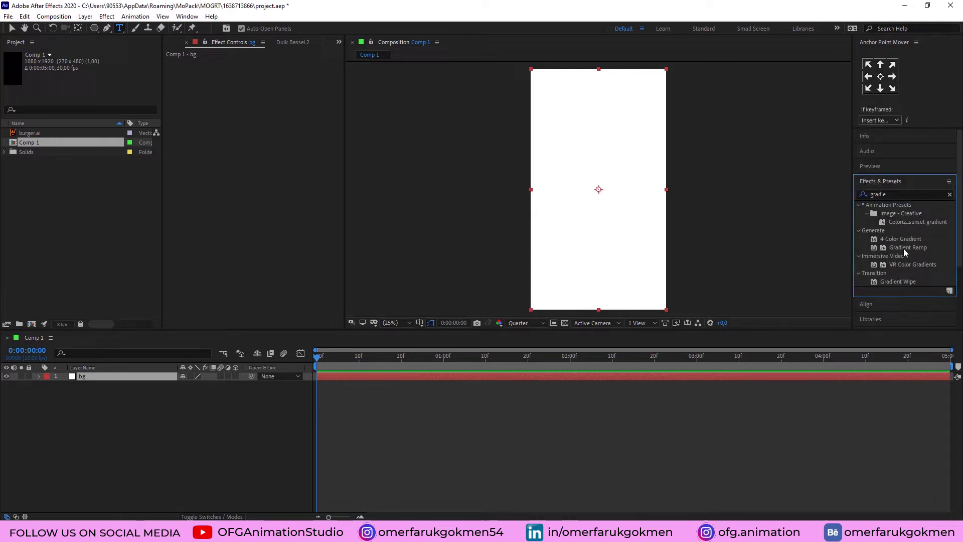
{"action": "left_click_drag", "start_coordinate": [910, 246], "coordinate": [618, 184]}
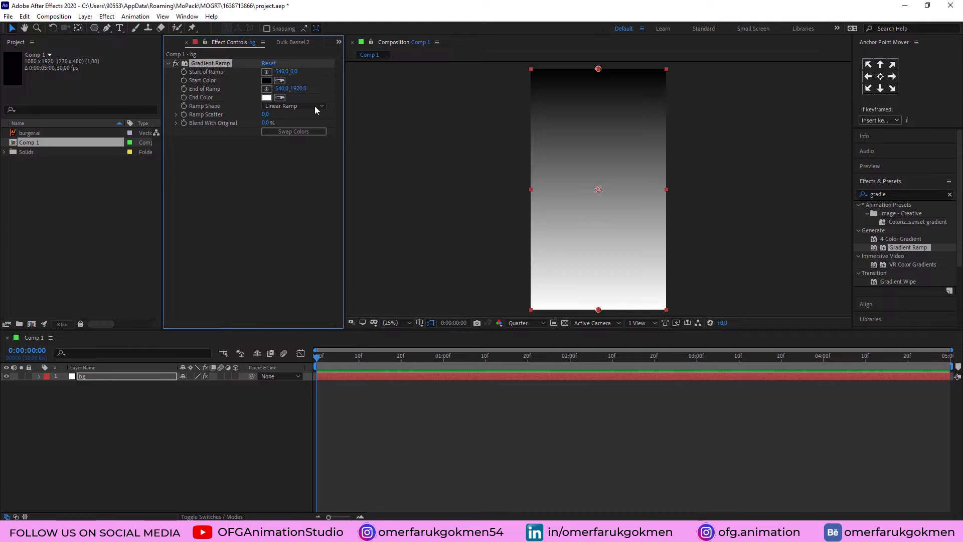
Step: Set the ramp shape to Radial Ramp and move the start of the ramp to the frame's centre, about 544, 964
{"action": "left_click", "coordinate": [286, 107]}
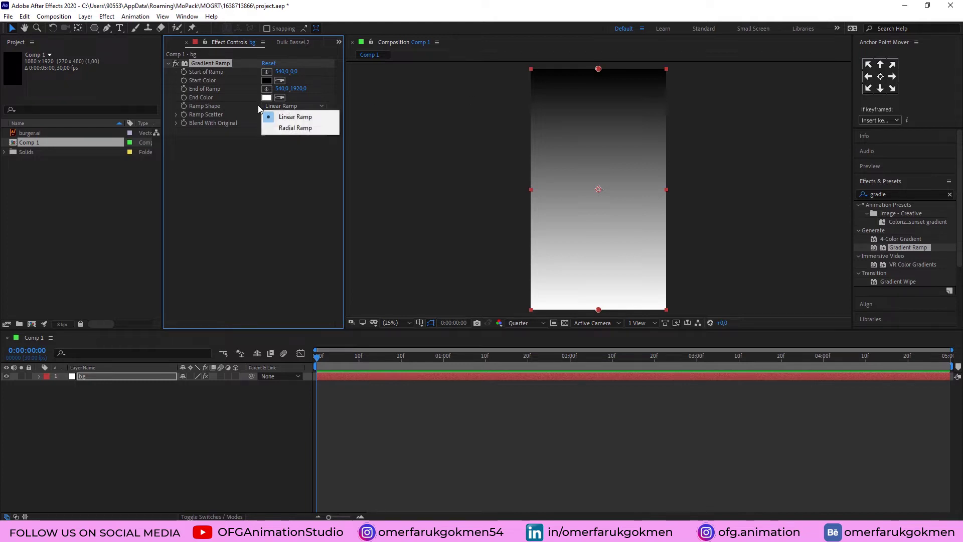
{"action": "left_click", "coordinate": [291, 129]}
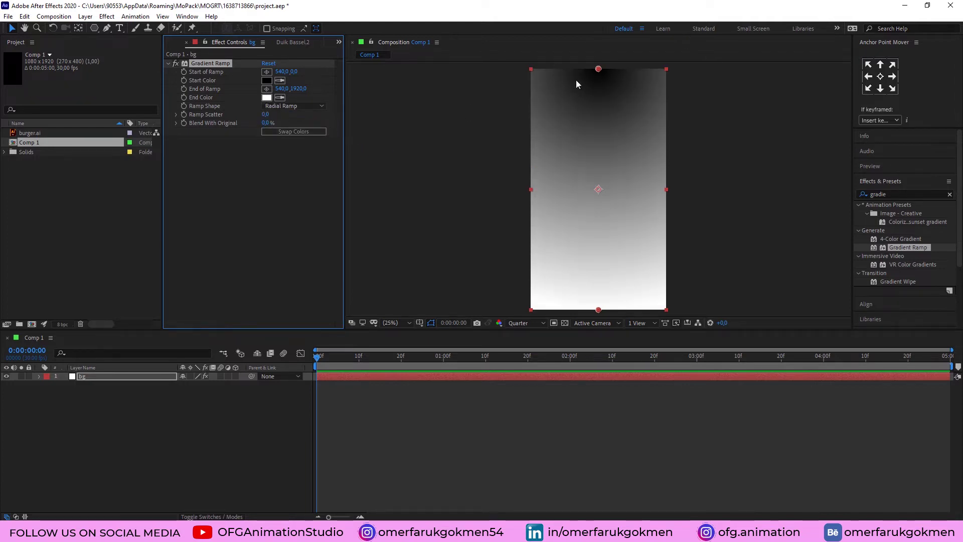
{"action": "left_click_drag", "start_coordinate": [594, 72], "coordinate": [600, 192]}
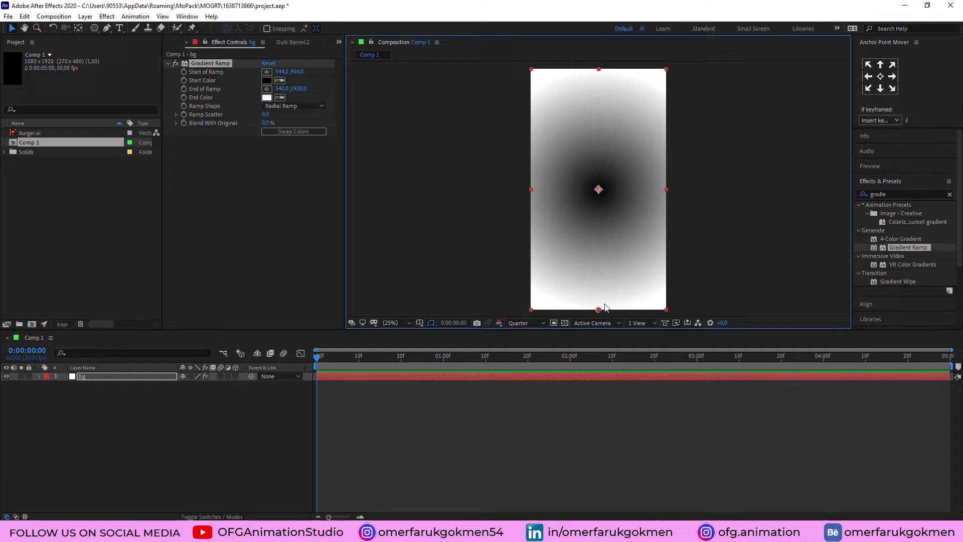
Step: Move the end of the ramp far outside the frame to about -4644, 5088 to soften the gradient
{"action": "scroll", "coordinate": [605, 307], "scroll_direction": "down", "scroll_amount": 1}
{"action": "left_click_drag", "start_coordinate": [601, 307], "coordinate": [470, 464]}
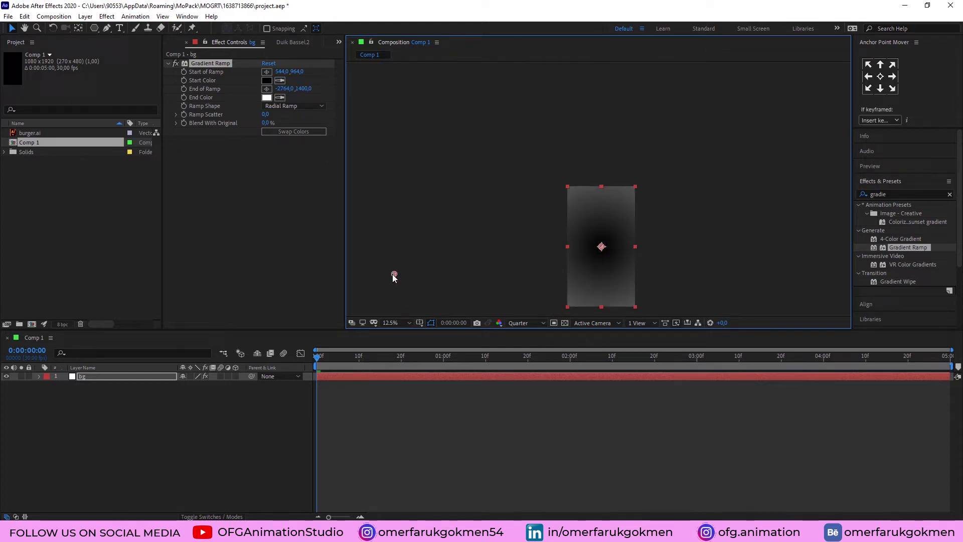
{"action": "scroll", "coordinate": [572, 274], "scroll_direction": "down", "scroll_amount": 1}
{"action": "scroll", "coordinate": [572, 275], "scroll_direction": "up", "scroll_amount": 1}
{"action": "left_click_drag", "start_coordinate": [572, 274], "coordinate": [573, 217]}
{"action": "left_click_drag", "start_coordinate": [395, 216], "coordinate": [322, 359]}
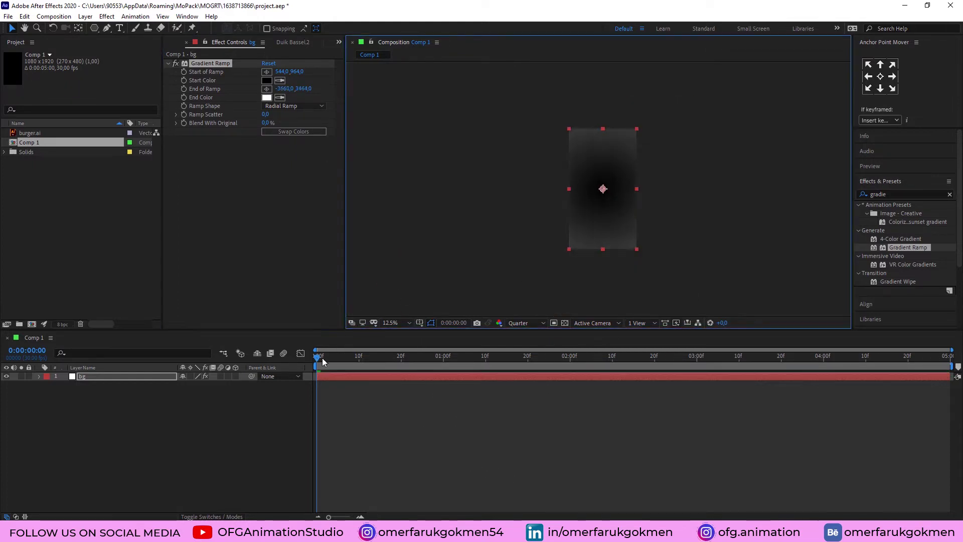
{"action": "left_click_drag", "start_coordinate": [279, 446], "coordinate": [277, 447]}
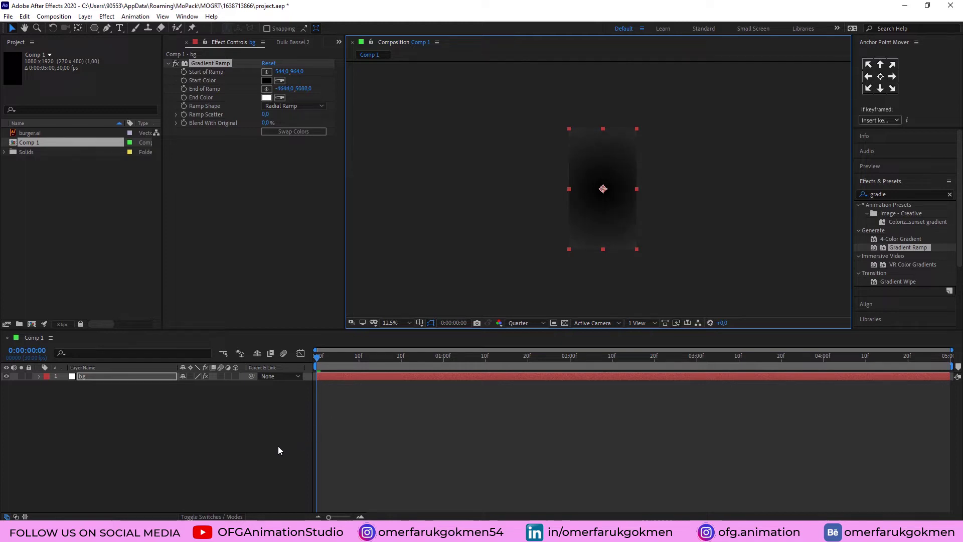
Step: Swap the gradient's colors and set its start color to grey 757171
{"action": "left_click", "coordinate": [284, 132]}
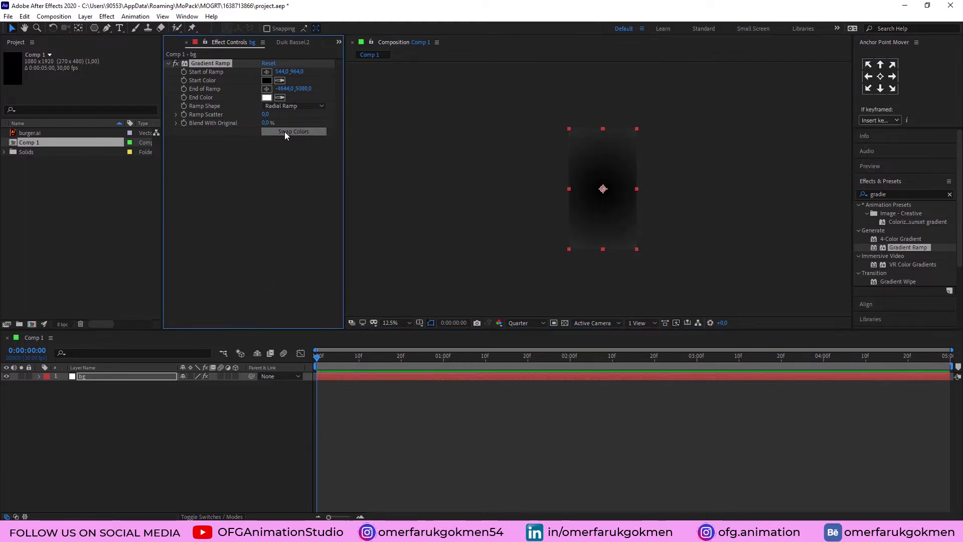
{"action": "left_click", "coordinate": [267, 80]}
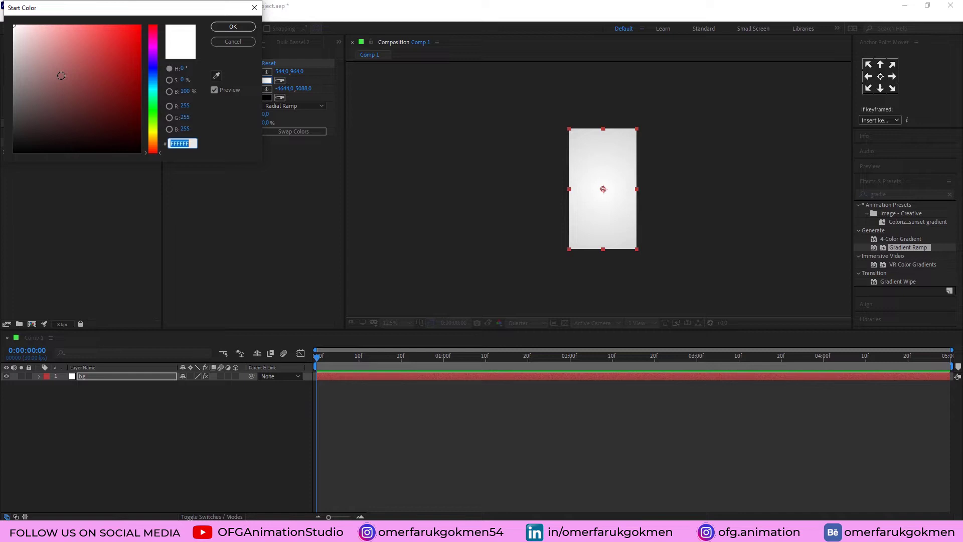
{"action": "left_click_drag", "start_coordinate": [30, 113], "coordinate": [17, 94]}
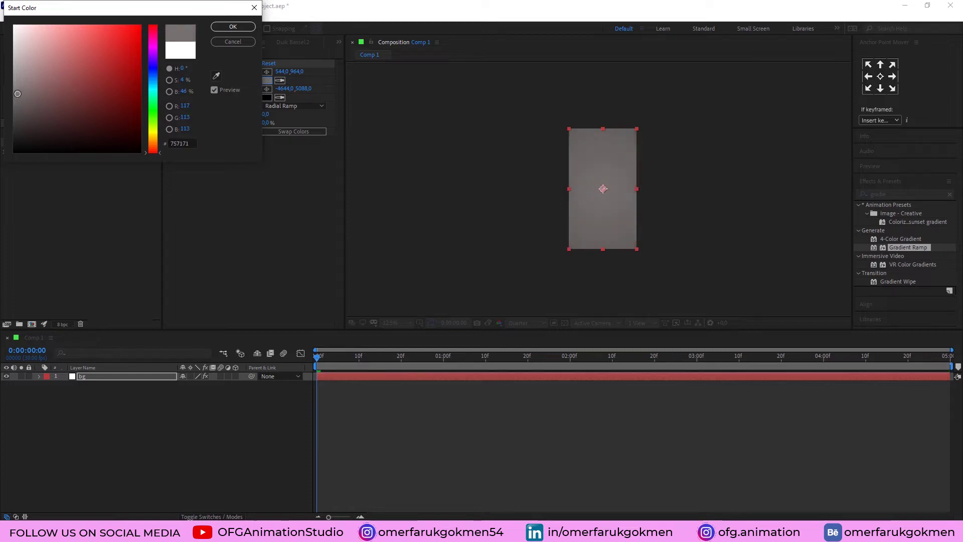
{"action": "left_click", "coordinate": [228, 26]}
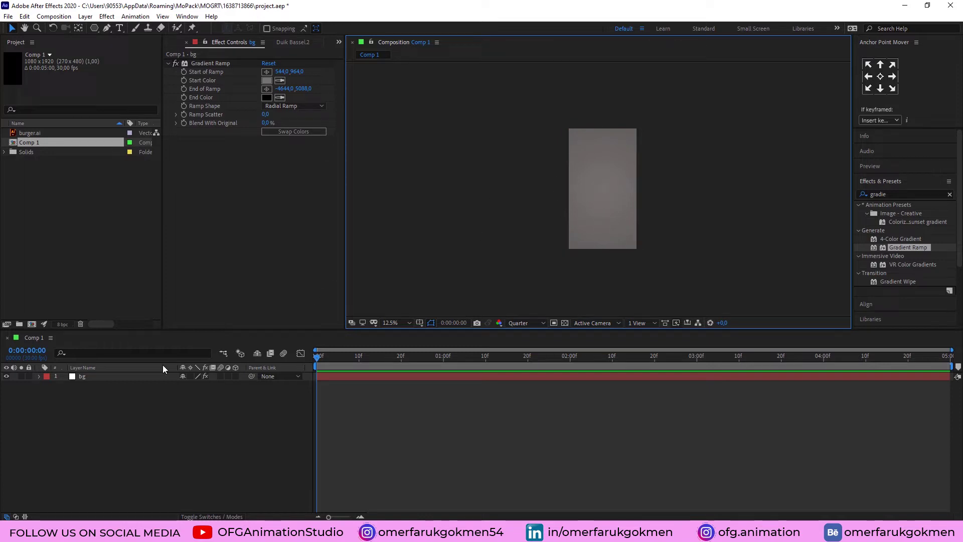
Step: Add burger.ai to the composition as a layer above bg
{"action": "left_click", "coordinate": [119, 407]}
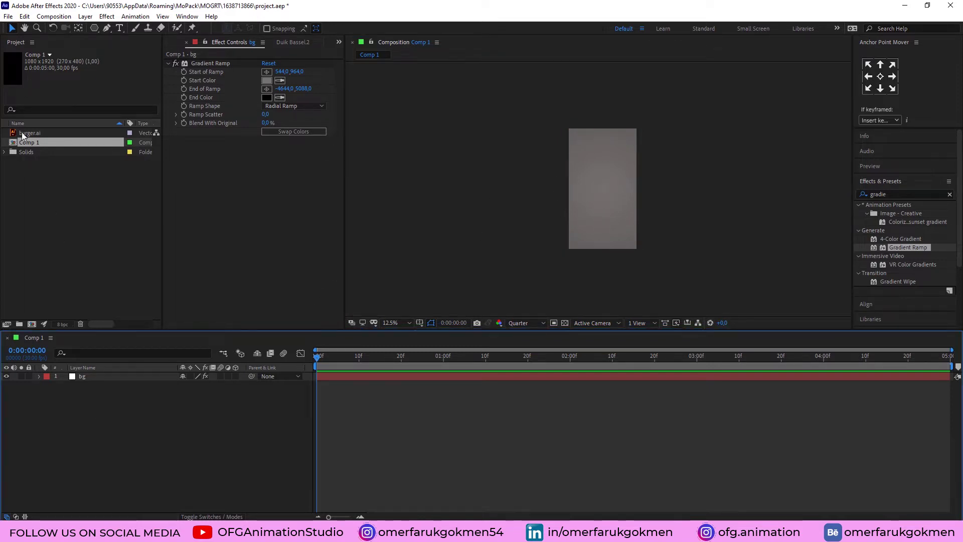
{"action": "left_click_drag", "start_coordinate": [30, 133], "coordinate": [73, 377]}
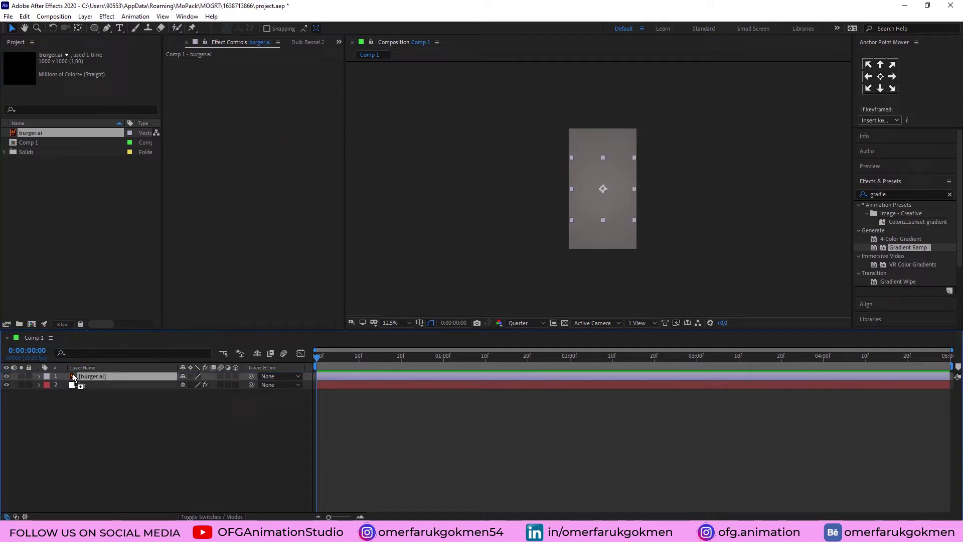
Step: Place the burger layer's anchor point at the base of the bun and move the burger lower in the frame
{"action": "scroll", "coordinate": [605, 218], "scroll_direction": "up", "scroll_amount": 2}
{"action": "key", "text": "y"}
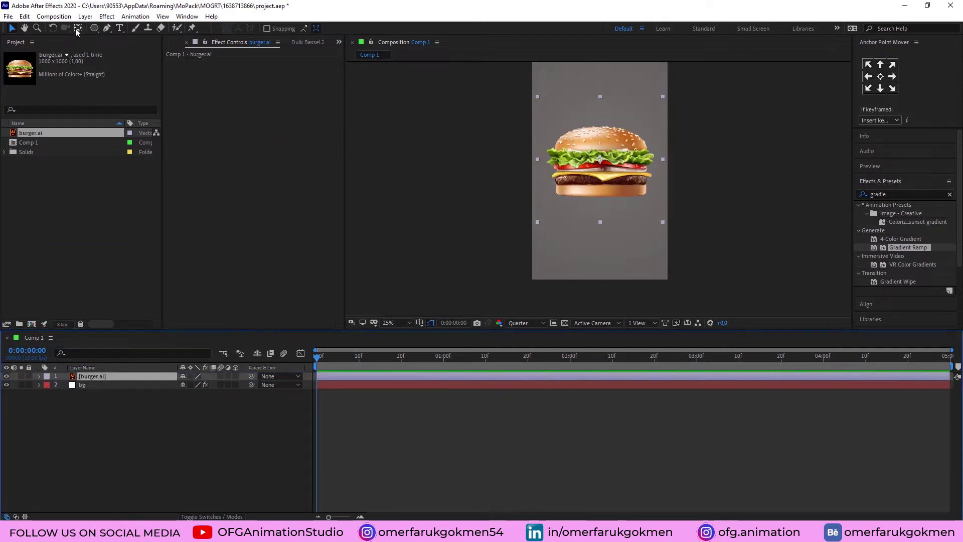
{"action": "left_click_drag", "start_coordinate": [606, 171], "coordinate": [613, 204]}
{"action": "key", "text": "v"}
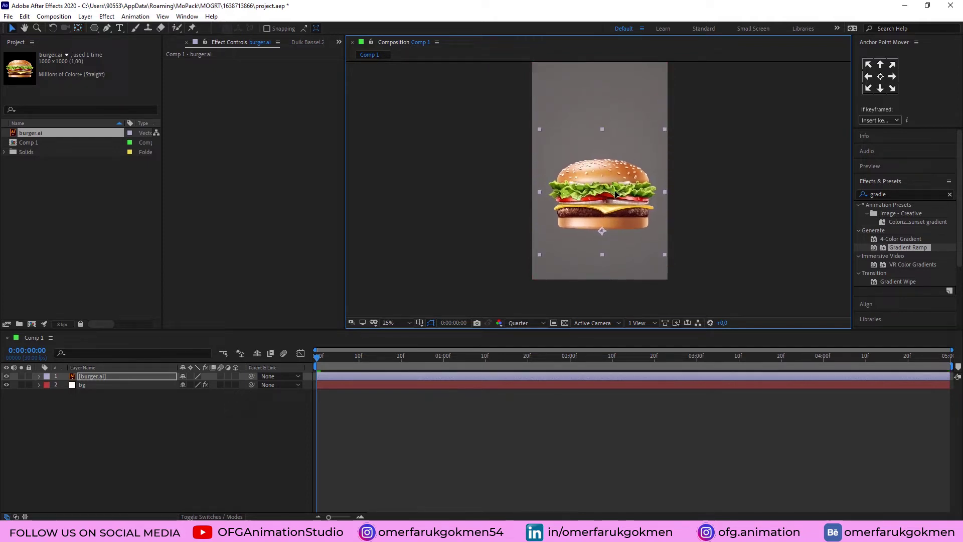
Step: Animate the burger layer's Scale from 0% at the first frame to 100% at frame 20
{"action": "left_click", "coordinate": [94, 375]}
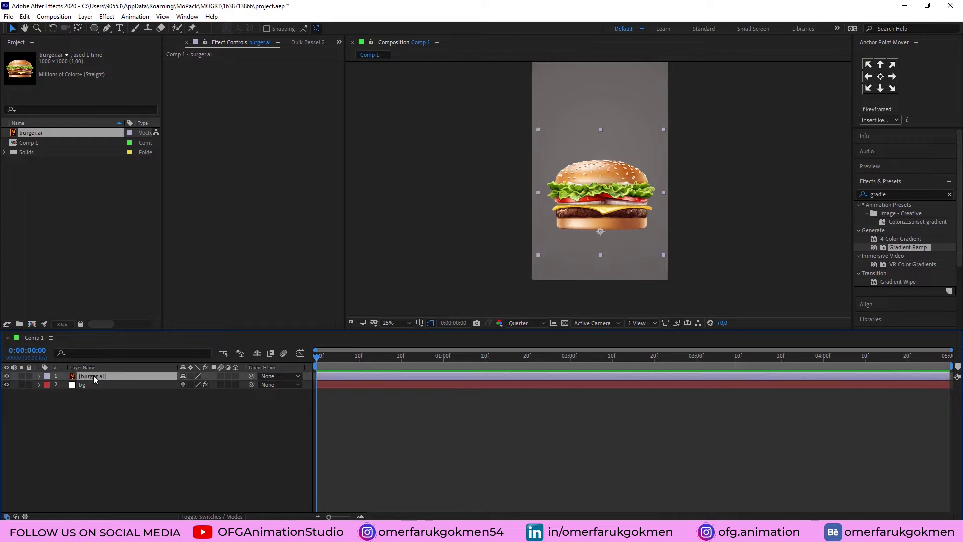
{"action": "key", "text": "s"}
{"action": "left_click", "coordinate": [64, 384]}
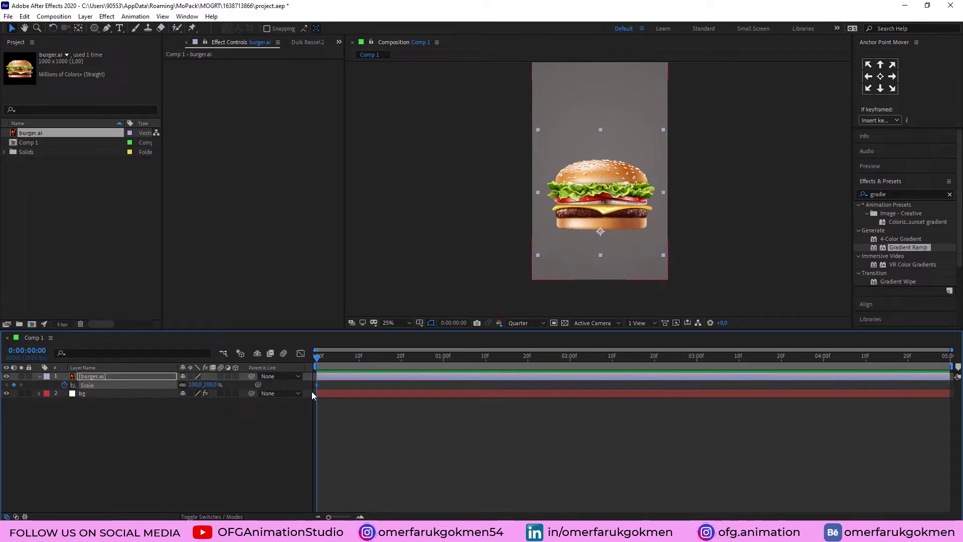
{"action": "left_click_drag", "start_coordinate": [318, 386], "coordinate": [402, 391]}
{"action": "left_click_drag", "start_coordinate": [402, 358], "coordinate": [314, 358]}
{"action": "left_click", "coordinate": [195, 385]}
{"action": "type", "text": "0"}
{"action": "key", "text": "Return"}
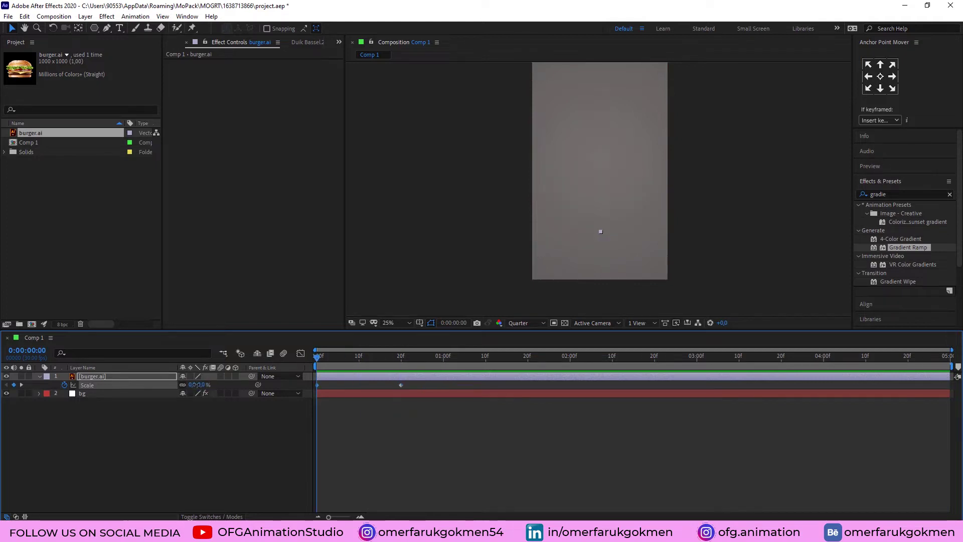
Step: Set the burger's Scale keyframe at 0:00:00:20 to 120%
{"action": "left_click_drag", "start_coordinate": [314, 370], "coordinate": [445, 362]}
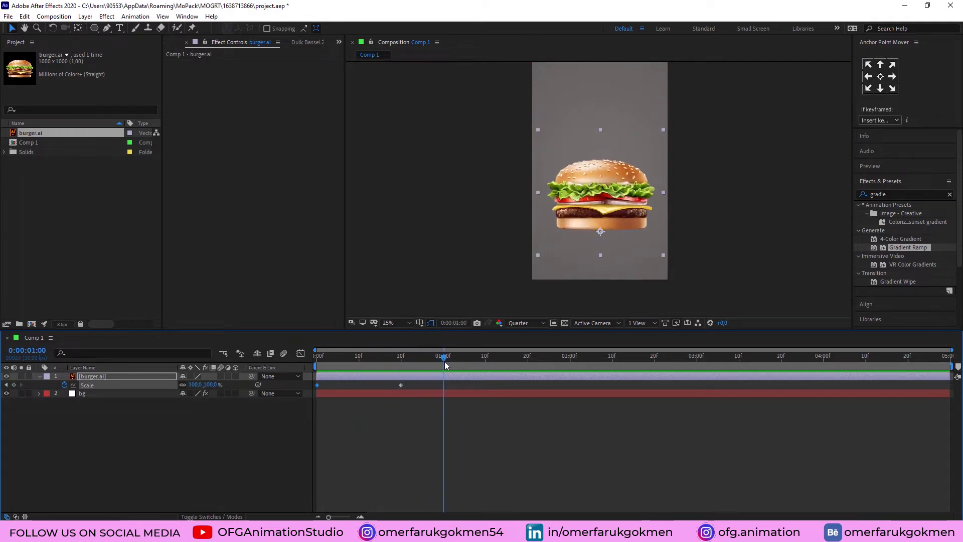
{"action": "key", "text": "j"}
{"action": "left_click", "coordinate": [192, 384]}
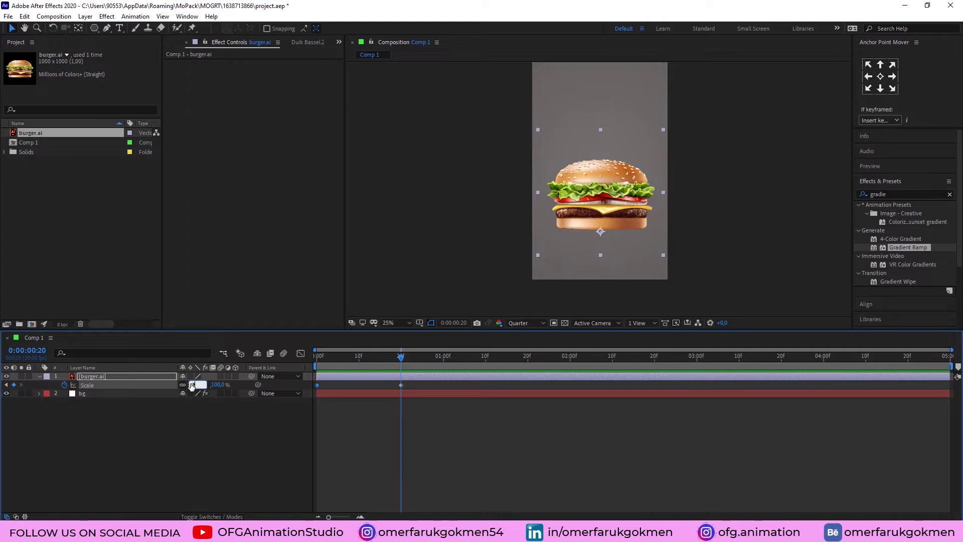
{"action": "type", "text": "120"}
{"action": "key", "text": "Return"}
Step: Add an 80% Scale keyframe for the burger just before the one-second mark
{"action": "left_click_drag", "start_coordinate": [401, 358], "coordinate": [471, 358]}
{"action": "left_click", "coordinate": [193, 385]}
{"action": "type", "text": "80"}
{"action": "key", "text": "Return"}
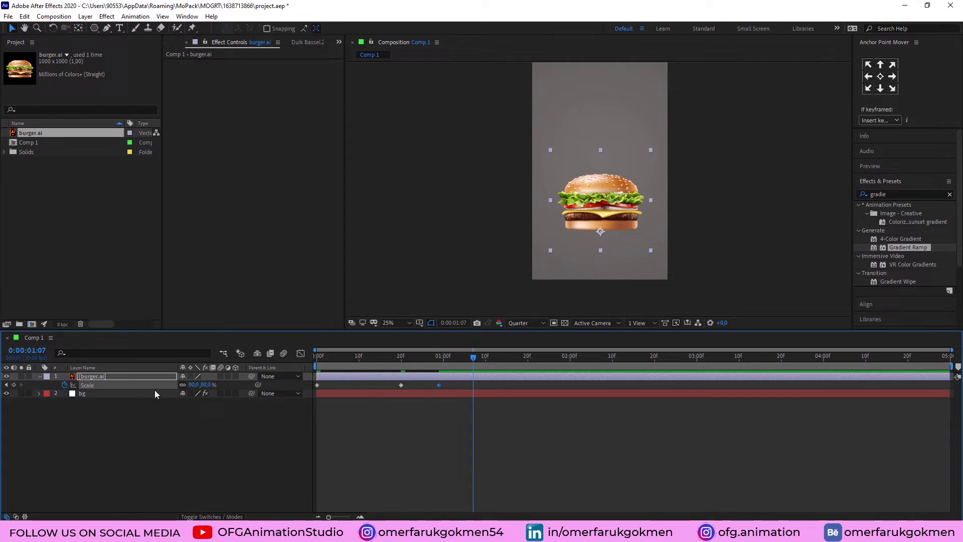
Step: Add a 110% Scale keyframe for the burger at 0:00:01:07
{"action": "left_click", "coordinate": [193, 385]}
{"action": "type", "text": "110"}
{"action": "key", "text": "Return"}
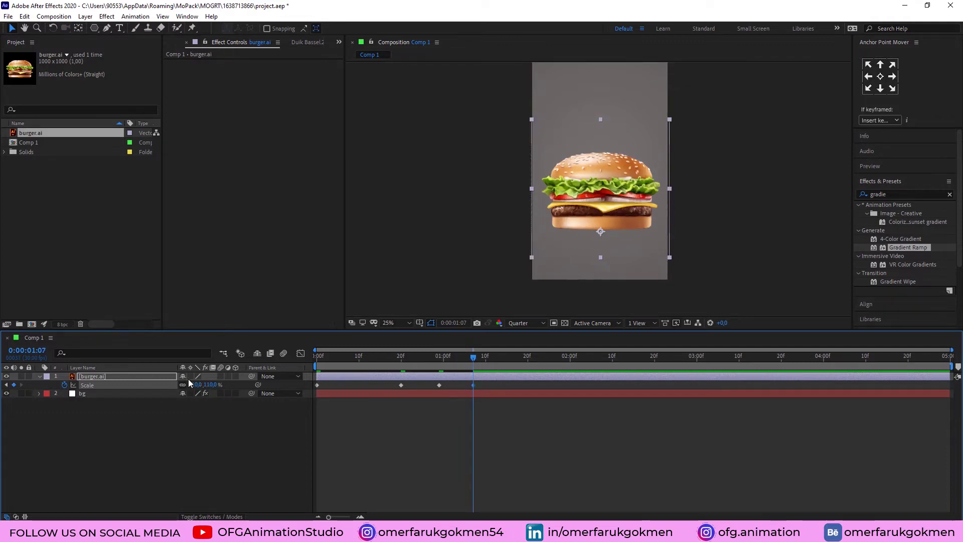
Step: Add a 100% Scale keyframe at 0:00:01:14 and preview the burger's bounce from the start
{"action": "left_click", "coordinate": [502, 357]}
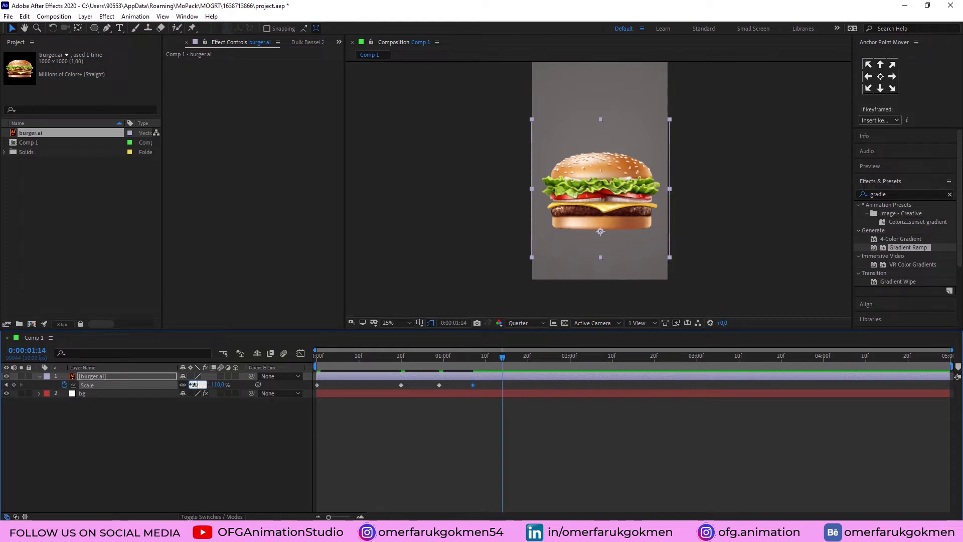
{"action": "type", "text": "100"}
{"action": "key", "text": "Return"}
{"action": "key", "text": "Home"}
{"action": "key", "text": "space"}
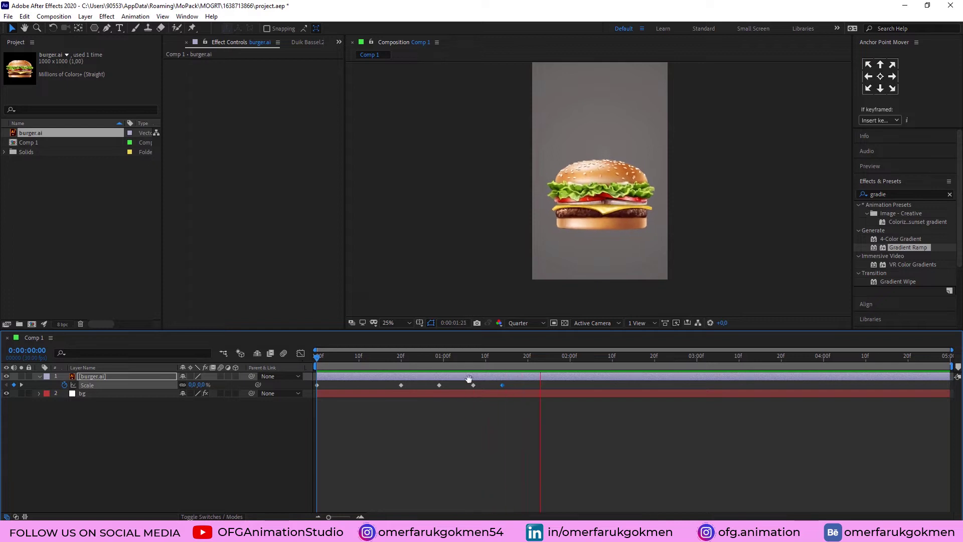
Step: Apply Easy Ease to all of the burger layer's Scale keyframes
{"action": "left_click_drag", "start_coordinate": [511, 384], "coordinate": [309, 400]}
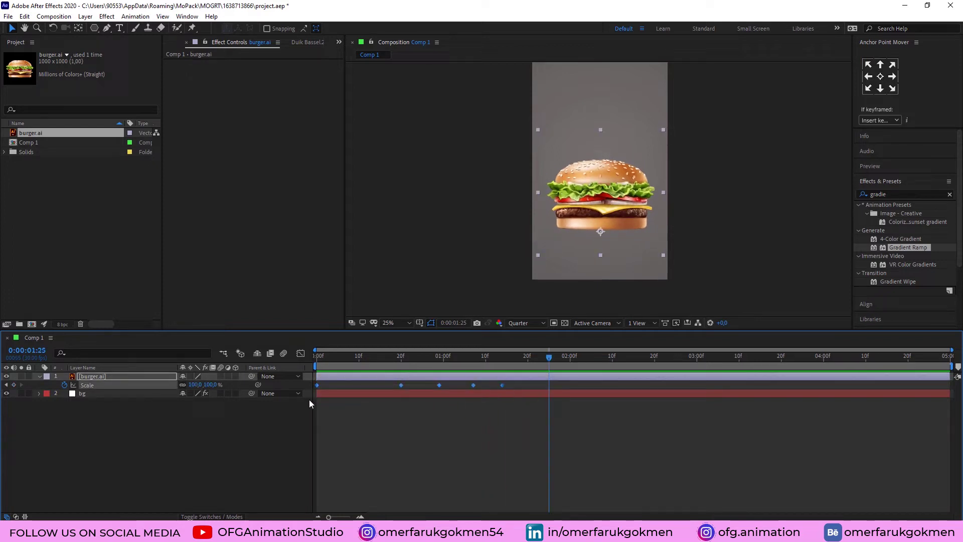
{"action": "right_click", "coordinate": [317, 385]}
{"action": "mouse_move", "coordinate": [354, 509]}
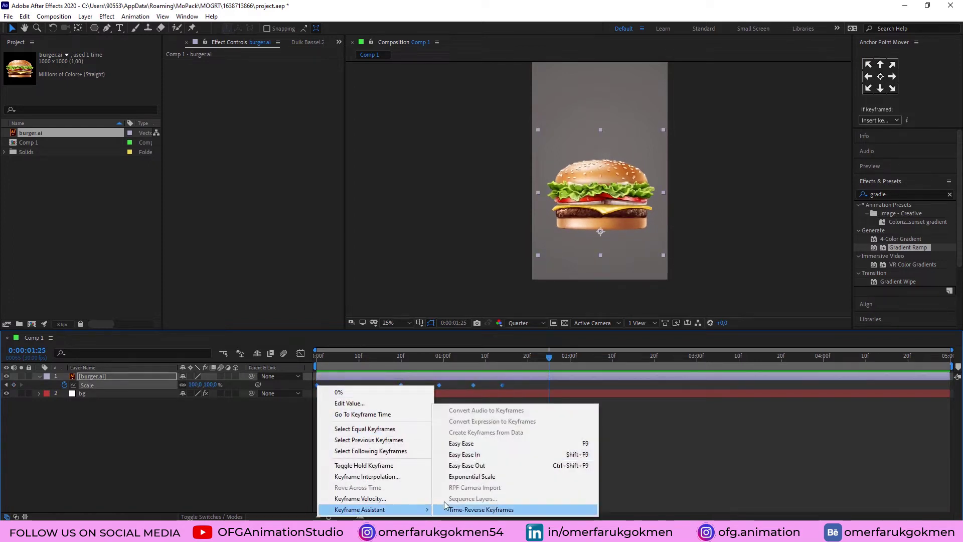
{"action": "left_click", "coordinate": [466, 443]}
Step: Compress the burger's Scale keyframes proportionally to end at about 0:00:00:24 and preview the faster bounce from the start
{"action": "left_click_drag", "start_coordinate": [511, 384], "coordinate": [310, 408]}
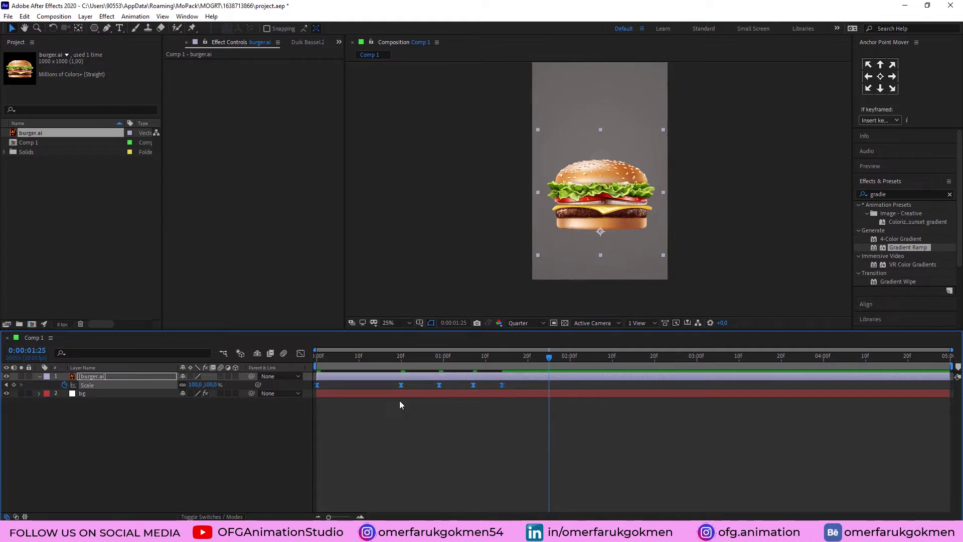
{"action": "left_click_drag", "start_coordinate": [503, 387], "coordinate": [419, 393]}
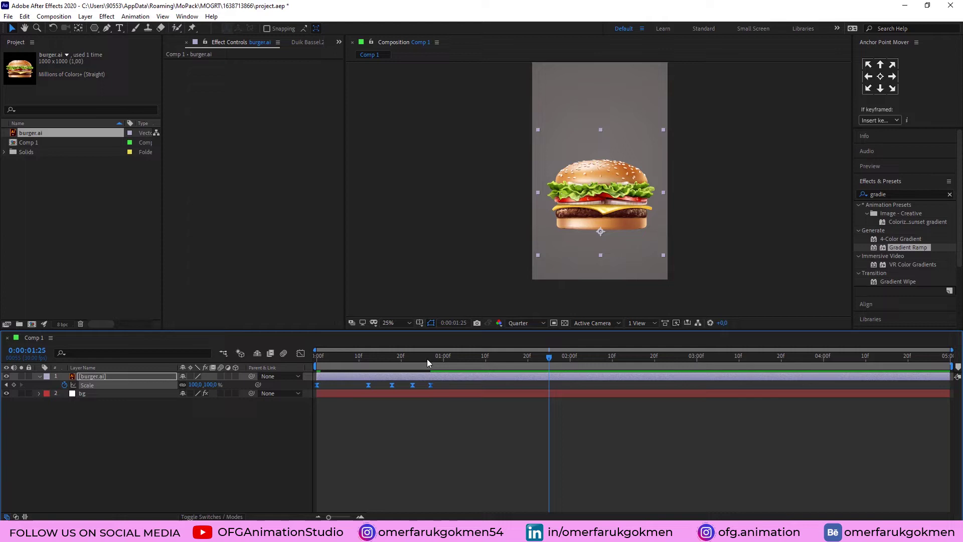
{"action": "left_click_drag", "start_coordinate": [427, 360], "coordinate": [264, 356]}
{"action": "key", "text": "space"}
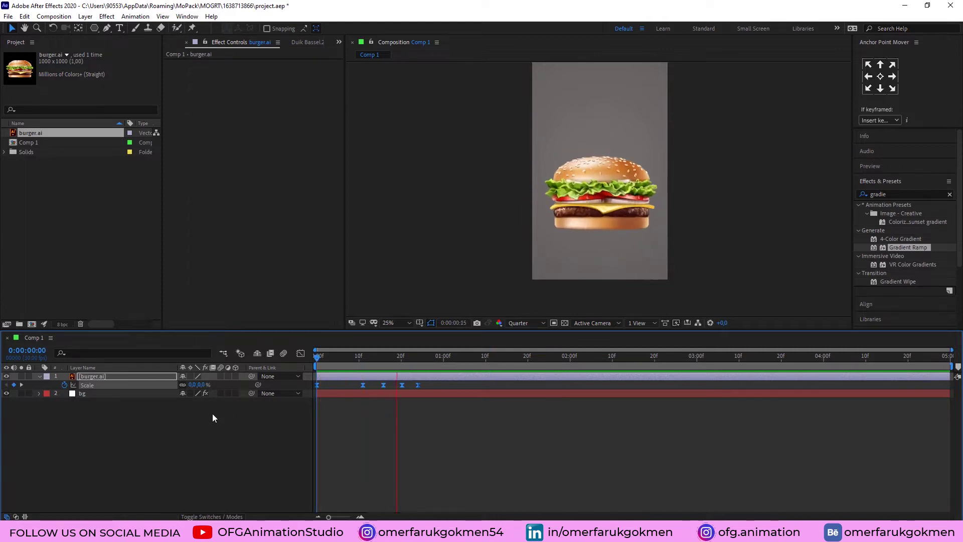
Step: Add a new text layer reading "BURGER" to Comp 1
{"action": "left_click", "coordinate": [39, 376]}
{"action": "right_click", "coordinate": [101, 438]}
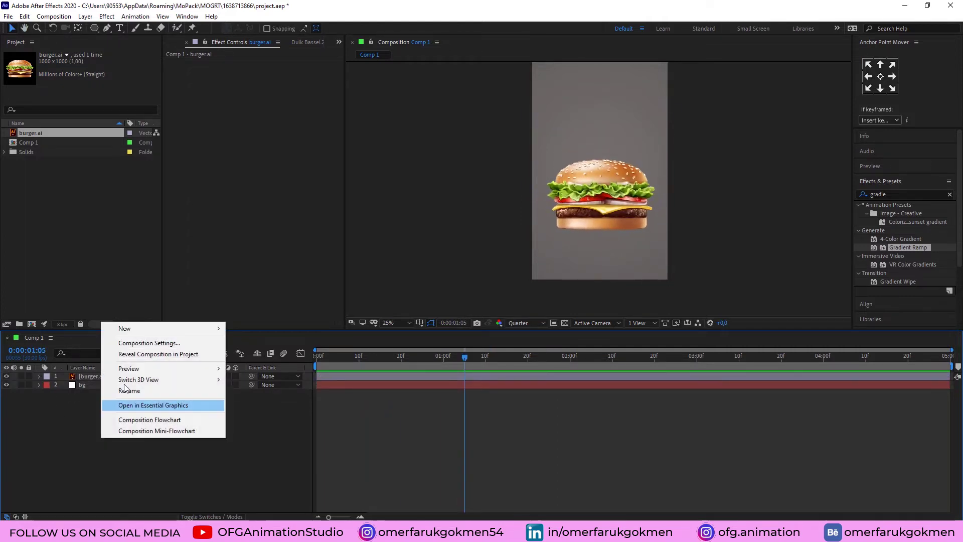
{"action": "mouse_move", "coordinate": [152, 330]}
{"action": "left_click", "coordinate": [255, 344]}
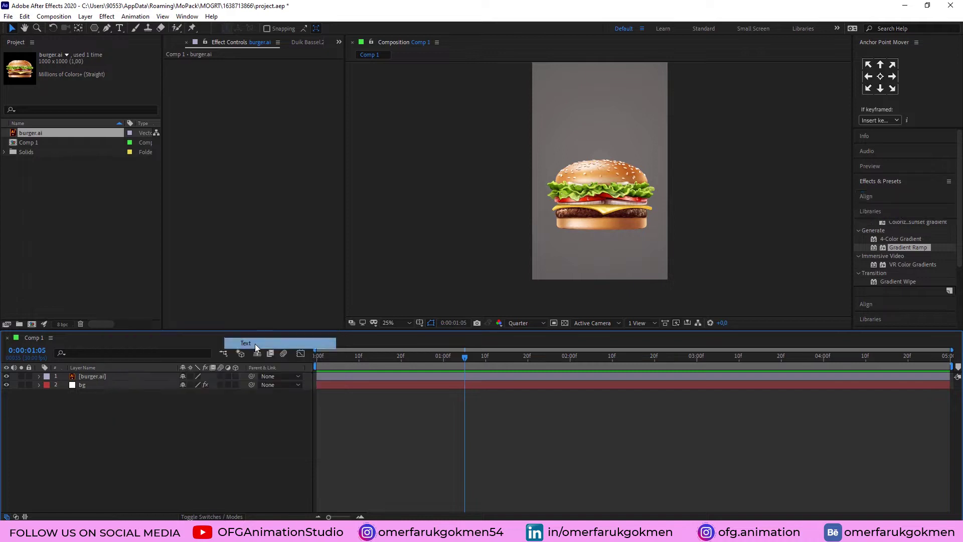
{"action": "type", "text": "BURGER"}
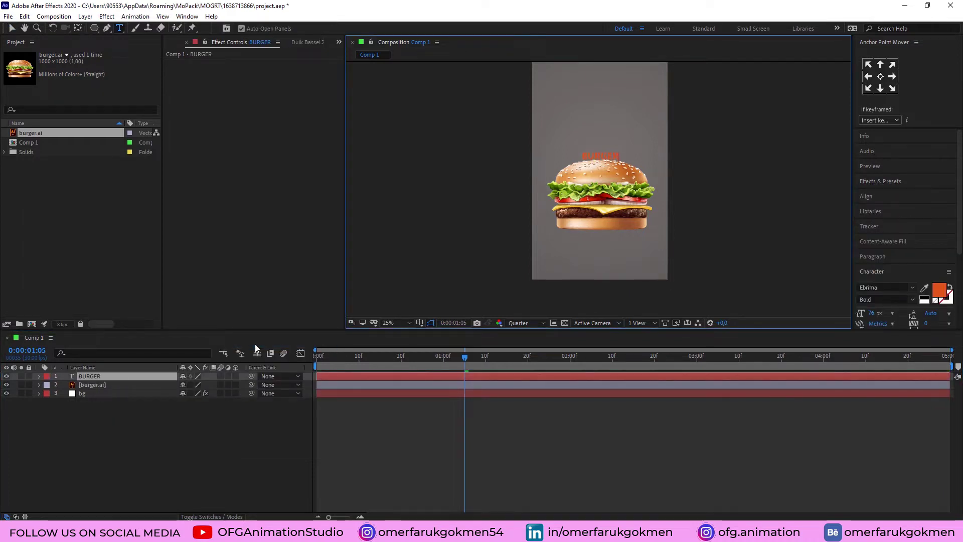
{"action": "left_click", "coordinate": [65, 427]}
Step: Scale the BURGER text to 308% and move it up into the empty space above the burger
{"action": "left_click", "coordinate": [94, 378]}
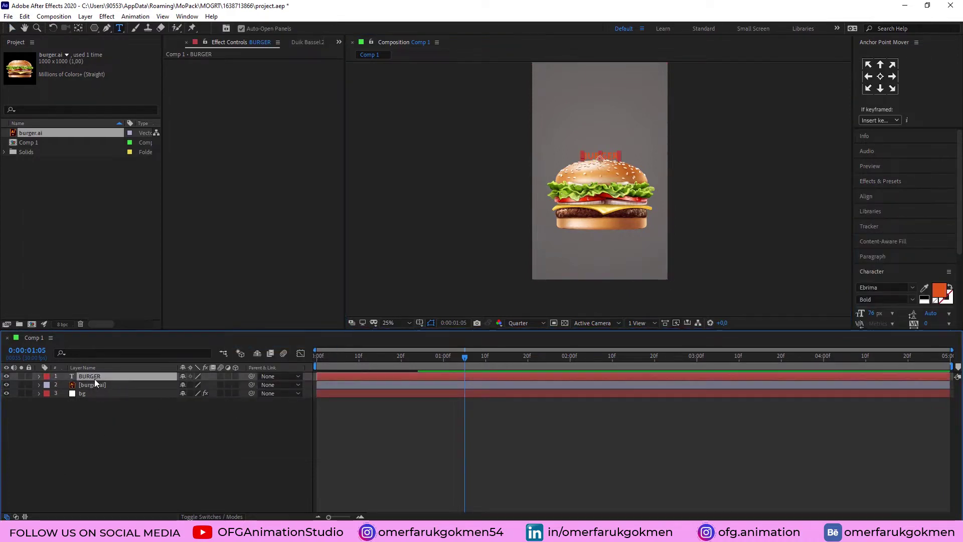
{"action": "key", "text": "s"}
{"action": "left_click_drag", "start_coordinate": [195, 386], "coordinate": [309, 386]}
{"action": "key", "text": "v"}
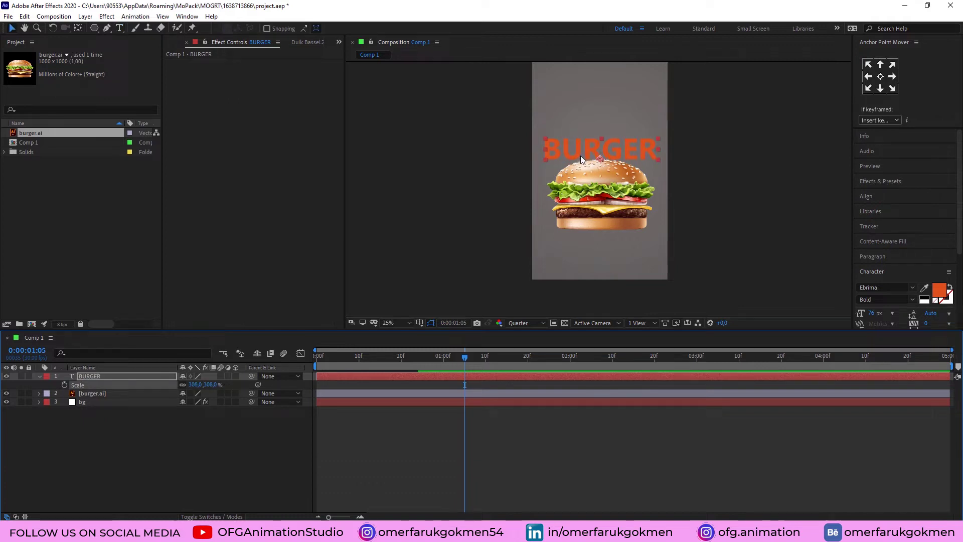
{"action": "left_click_drag", "start_coordinate": [581, 153], "coordinate": [580, 130]}
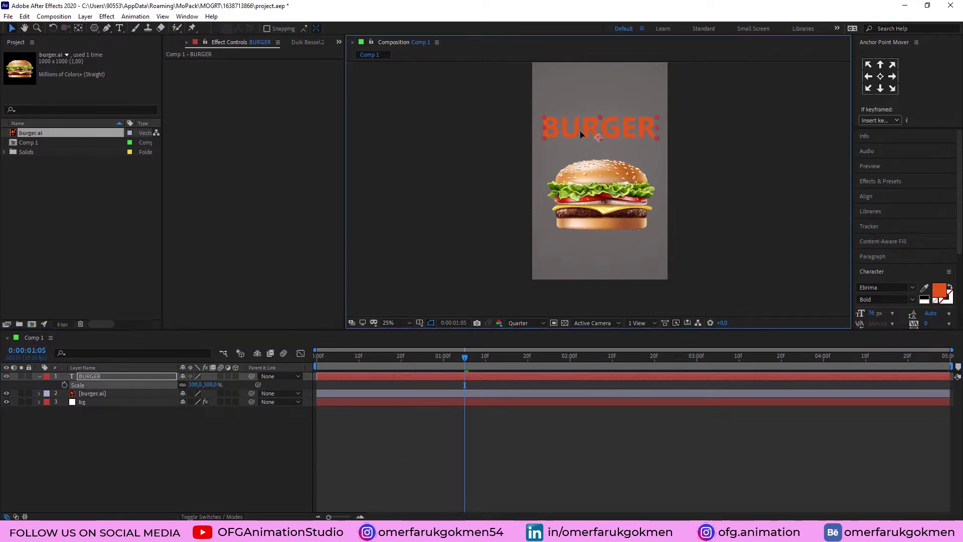
Step: Change the BURGER text's fill color to dark red 80020B
{"action": "left_click", "coordinate": [936, 296]}
{"action": "left_click", "coordinate": [136, 113]}
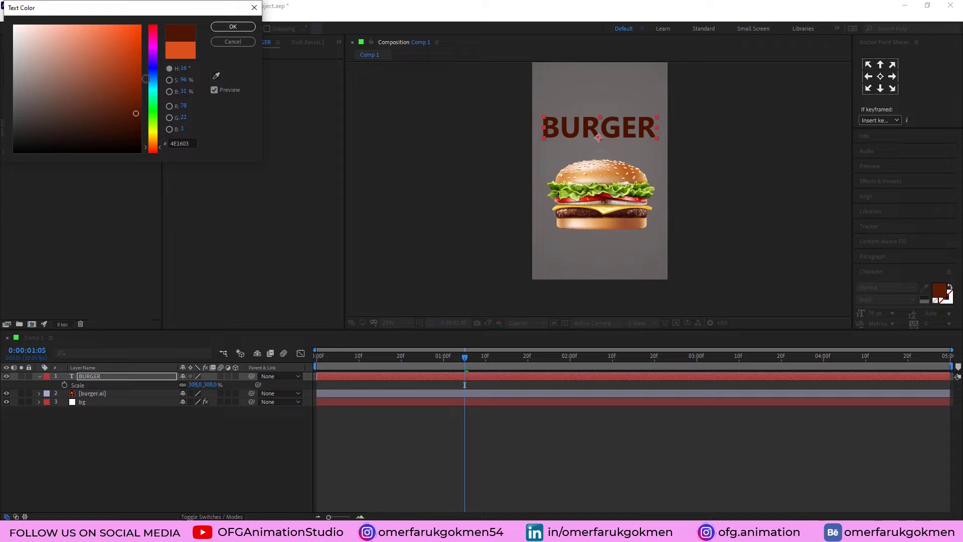
{"action": "left_click", "coordinate": [151, 34]}
{"action": "left_click_drag", "start_coordinate": [126, 46], "coordinate": [139, 88]}
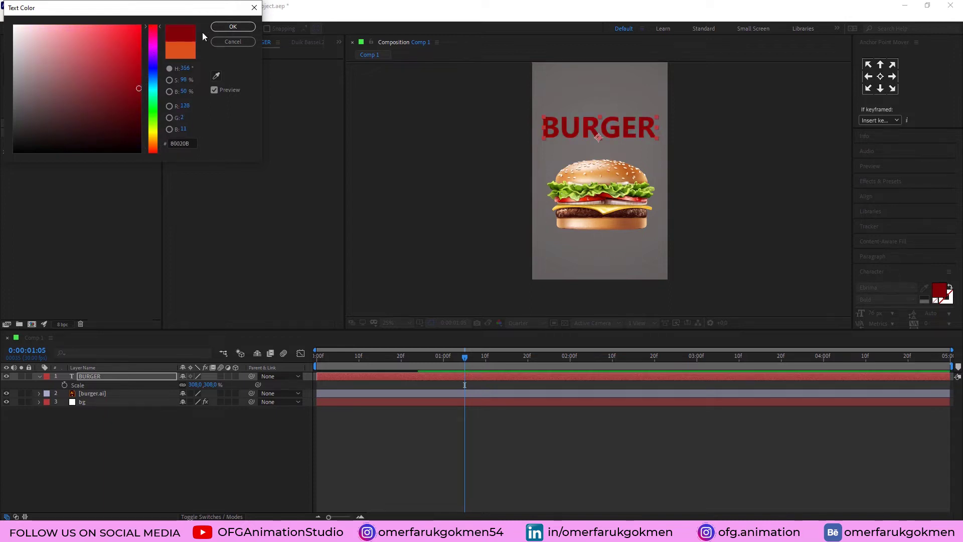
{"action": "left_click", "coordinate": [233, 27]}
Step: Find the Gradient Ramp effect by searching "gradie" and apply it to the BURGER text
{"action": "left_click", "coordinate": [881, 181]}
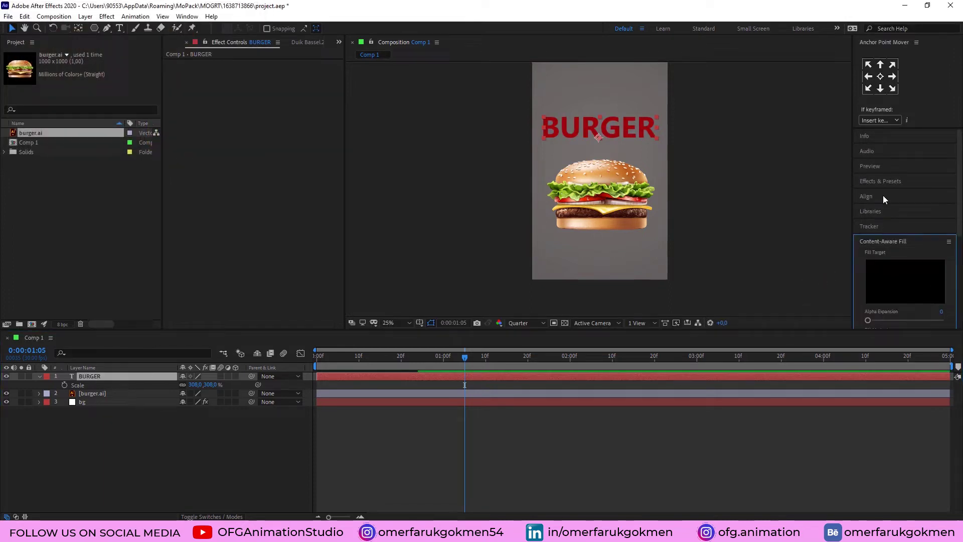
{"action": "left_click", "coordinate": [883, 194]}
{"action": "type", "text": "gradie"}
{"action": "left_click_drag", "start_coordinate": [909, 246], "coordinate": [608, 134]}
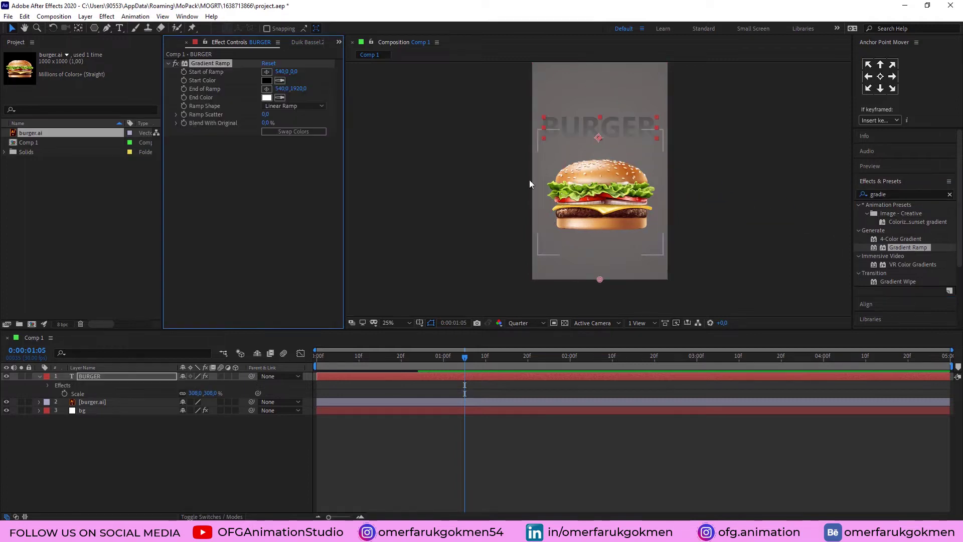
Step: Set the text's Gradient Ramp start color to dark red 600202 and its end color to bright red ED0B0B
{"action": "left_click", "coordinate": [267, 81]}
{"action": "left_click_drag", "start_coordinate": [131, 103], "coordinate": [139, 104]}
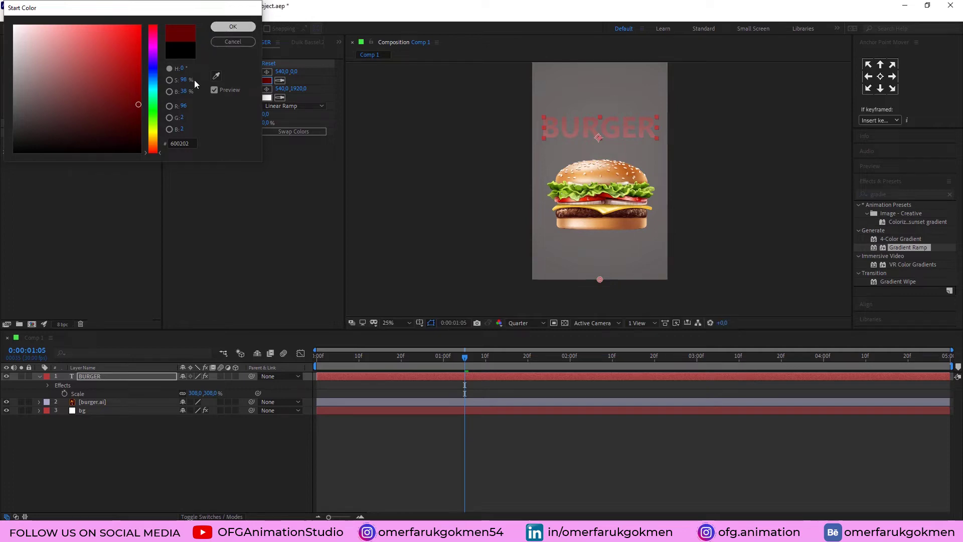
{"action": "left_click", "coordinate": [232, 26]}
{"action": "left_click", "coordinate": [266, 97]}
{"action": "left_click", "coordinate": [135, 34]}
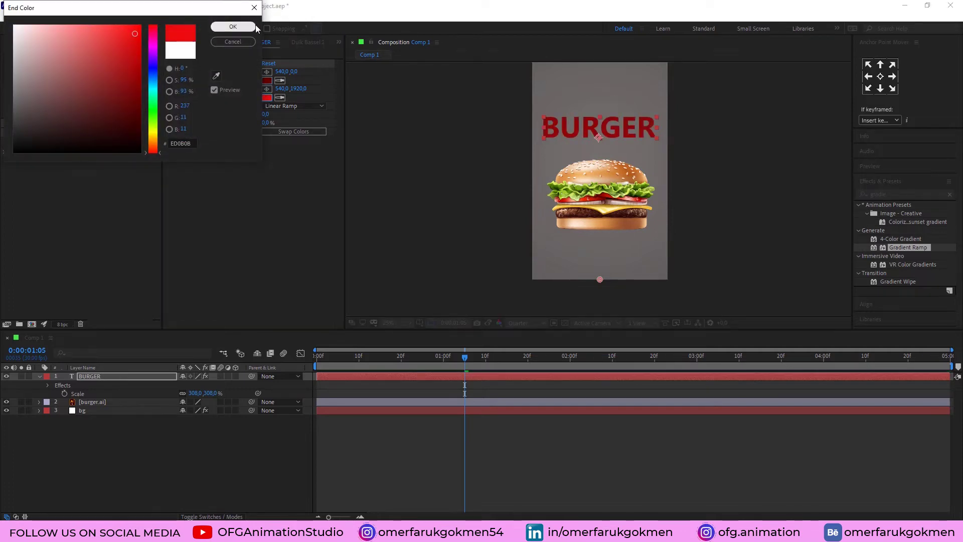
{"action": "left_click", "coordinate": [233, 26]}
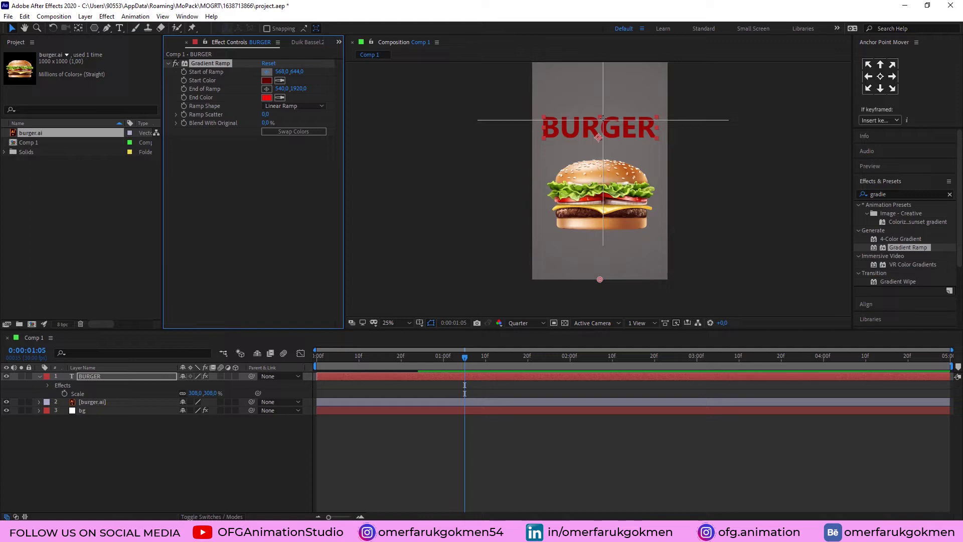
Step: Place the text's ramp start at about 556, 624 and its ramp end at about 544, 808, spanning the letters' height
{"action": "left_click", "coordinate": [602, 140]}
{"action": "left_click", "coordinate": [266, 89]}
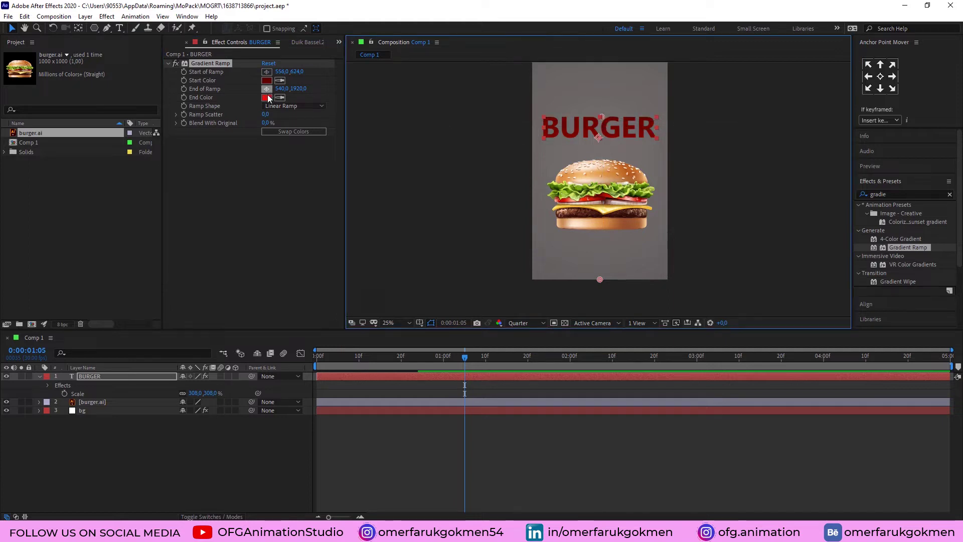
{"action": "left_click", "coordinate": [608, 136]}
{"action": "left_click_drag", "start_coordinate": [608, 136], "coordinate": [601, 142]}
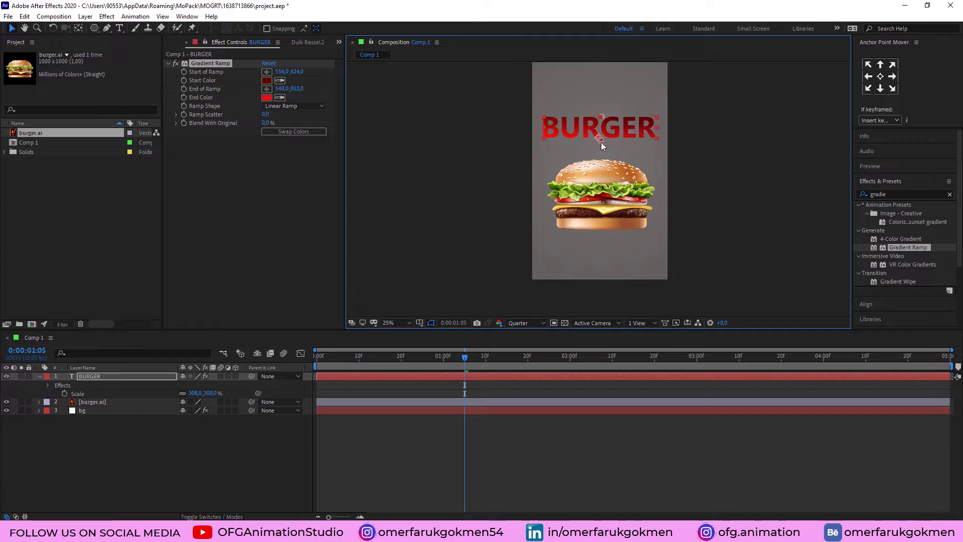
{"action": "left_click", "coordinate": [246, 451]}
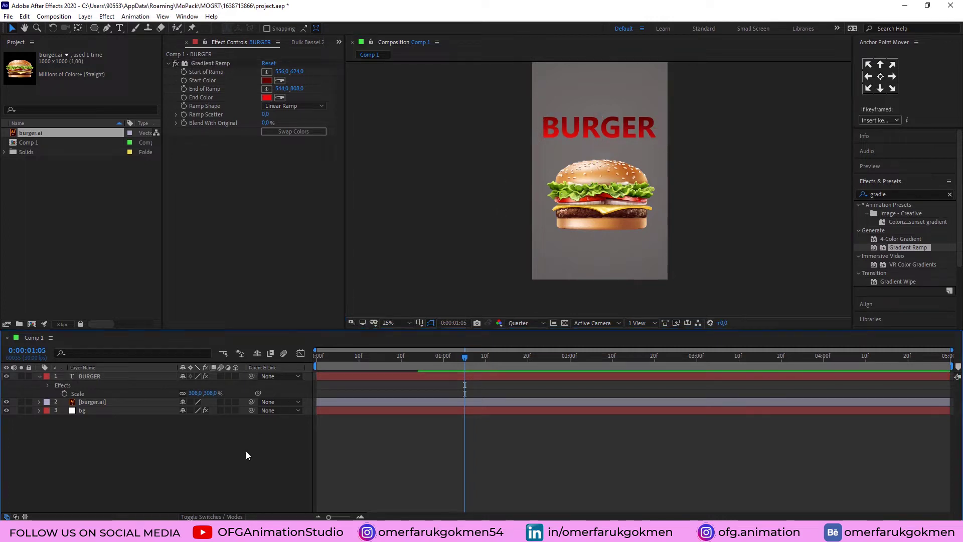
Step: Add a text animator with Position, Rotation and Opacity properties to the BURGER layer
{"action": "left_click_drag", "start_coordinate": [465, 357], "coordinate": [329, 375]}
{"action": "left_click", "coordinate": [39, 376]}
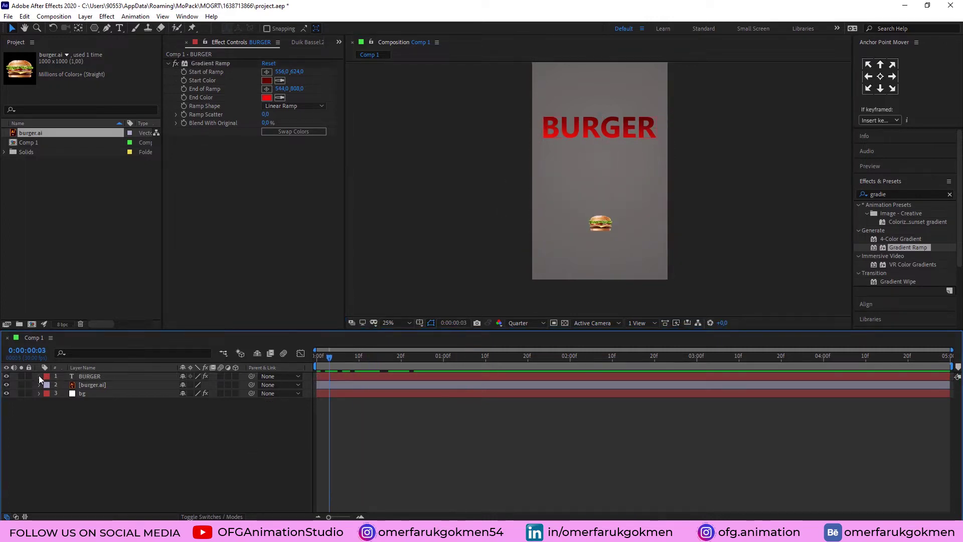
{"action": "left_click", "coordinate": [39, 376]}
{"action": "left_click", "coordinate": [241, 385]}
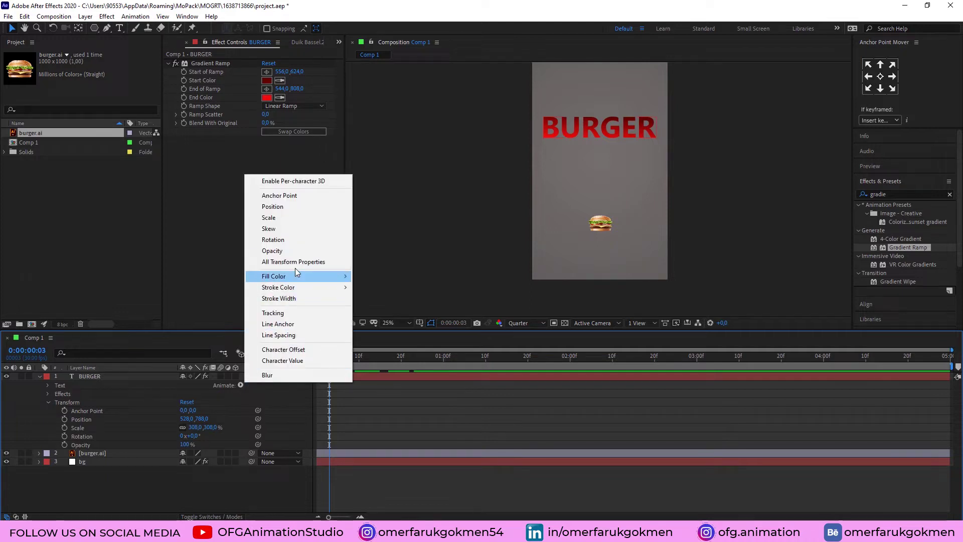
{"action": "left_click", "coordinate": [284, 208]}
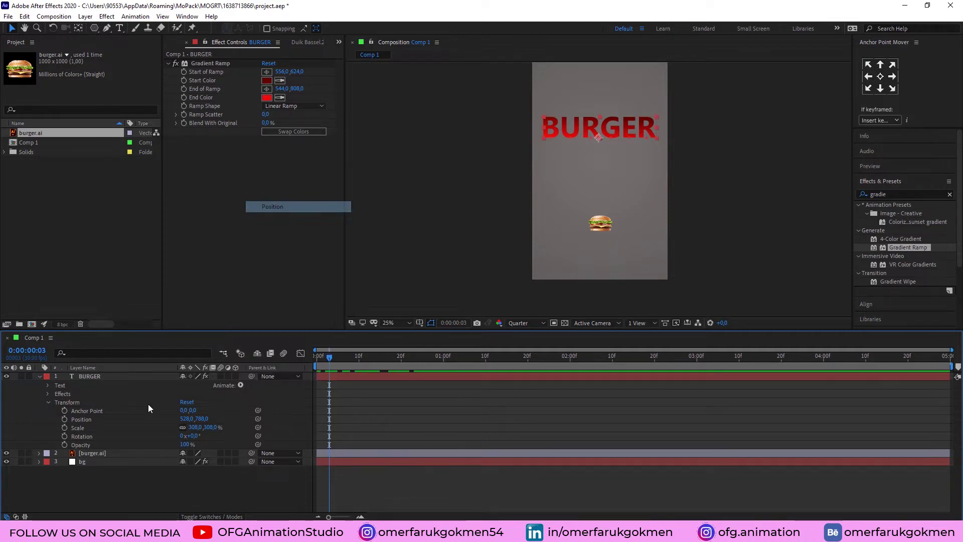
{"action": "left_click", "coordinate": [241, 384]}
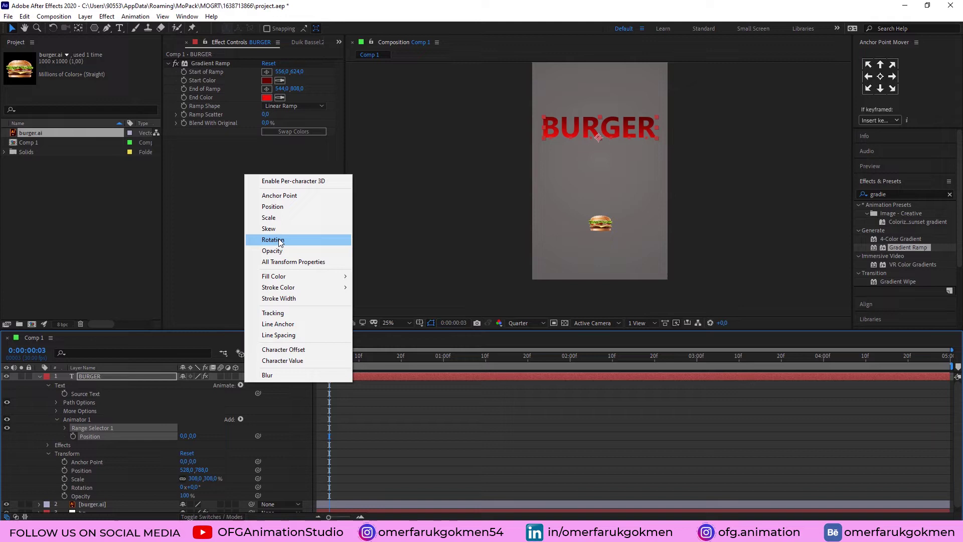
{"action": "left_click", "coordinate": [274, 240]}
{"action": "left_click", "coordinate": [240, 384]}
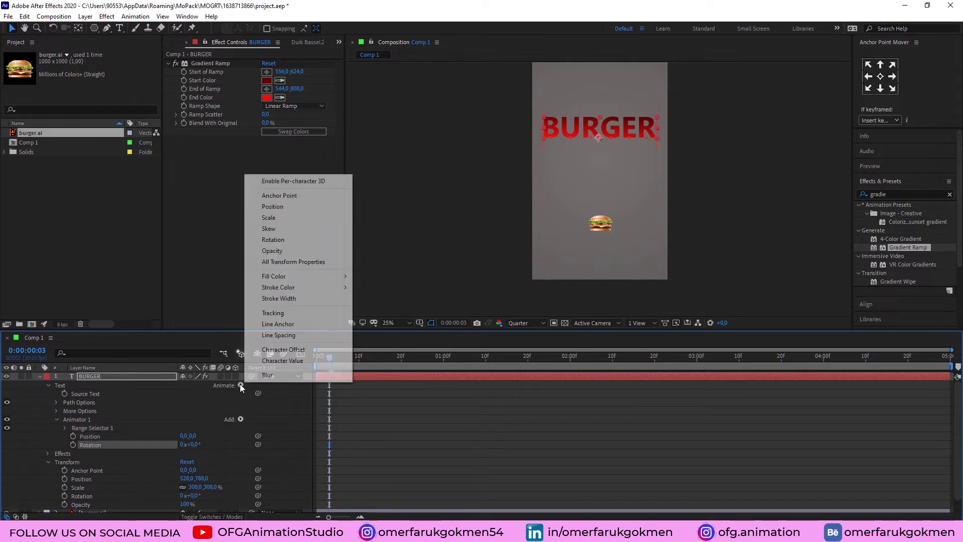
{"action": "left_click", "coordinate": [284, 251]}
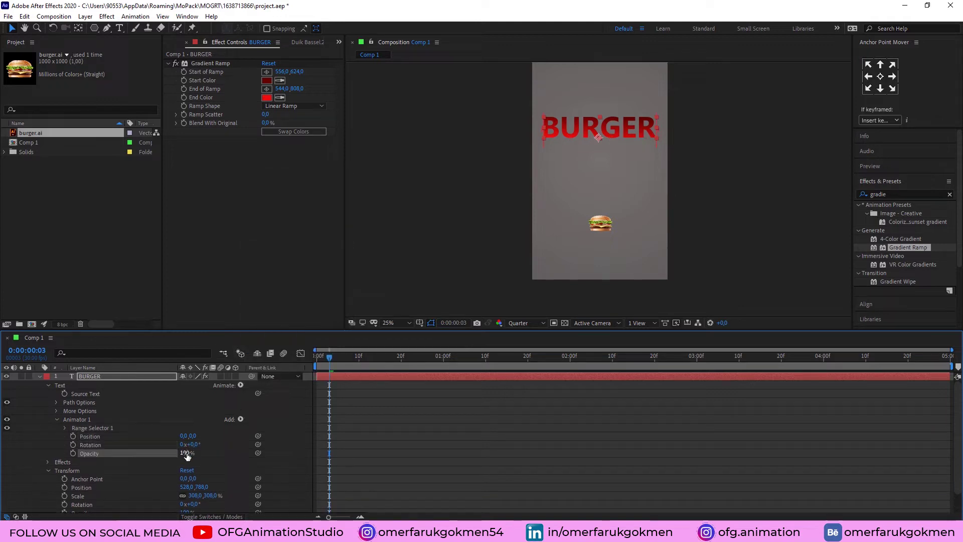
Step: Set the text animator's Opacity to 0%, Rotation to 111° and Position to 0, 48
{"action": "left_click_drag", "start_coordinate": [187, 453], "coordinate": [74, 453]}
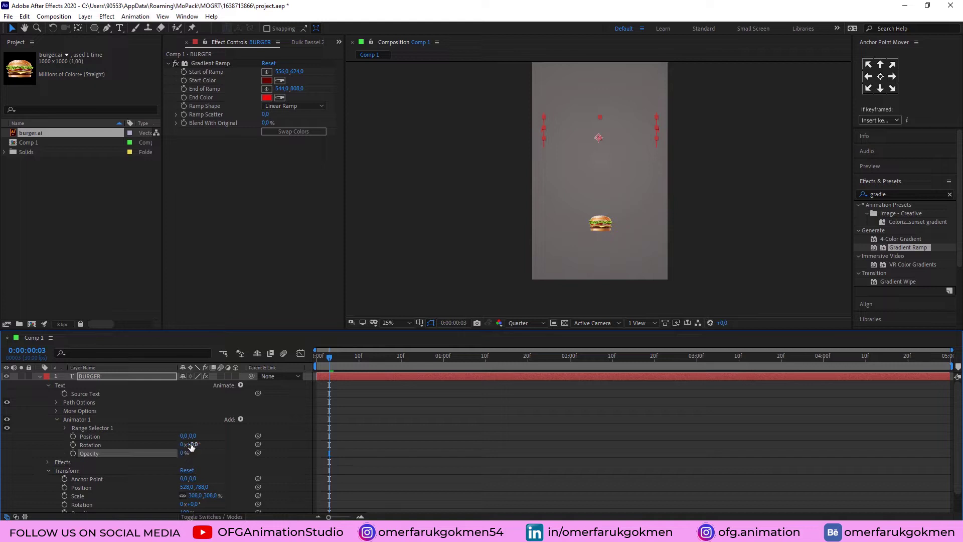
{"action": "left_click_drag", "start_coordinate": [191, 450], "coordinate": [211, 445]}
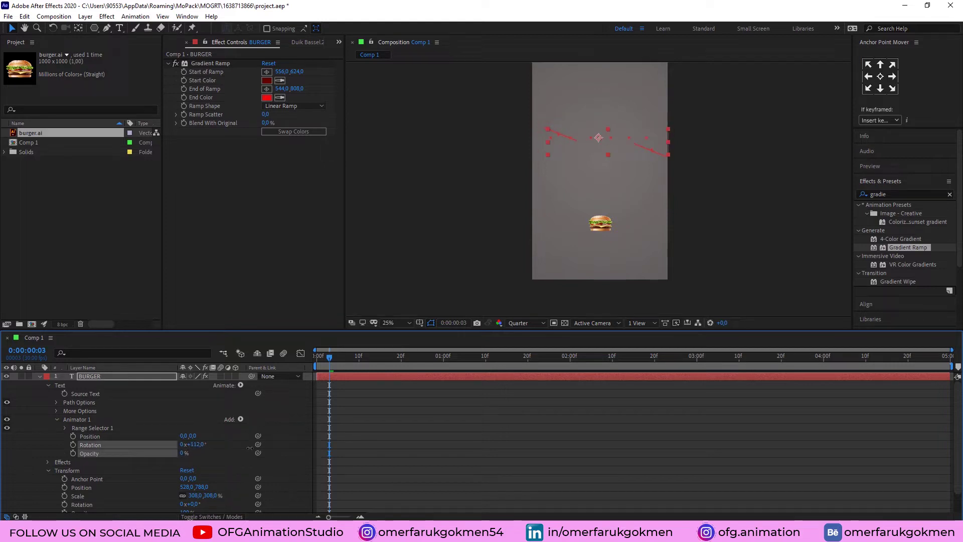
{"action": "left_click", "coordinate": [192, 446]}
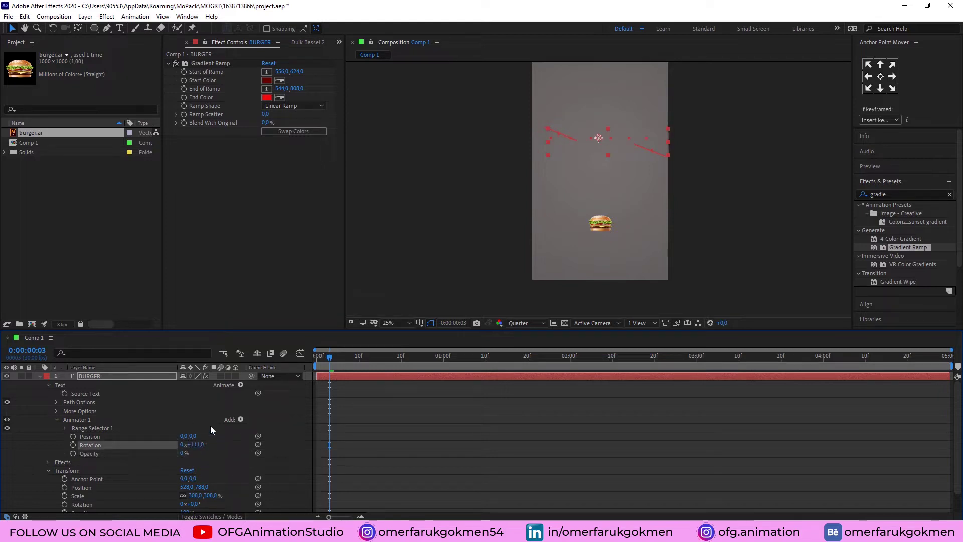
{"action": "left_click_drag", "start_coordinate": [190, 436], "coordinate": [236, 482]}
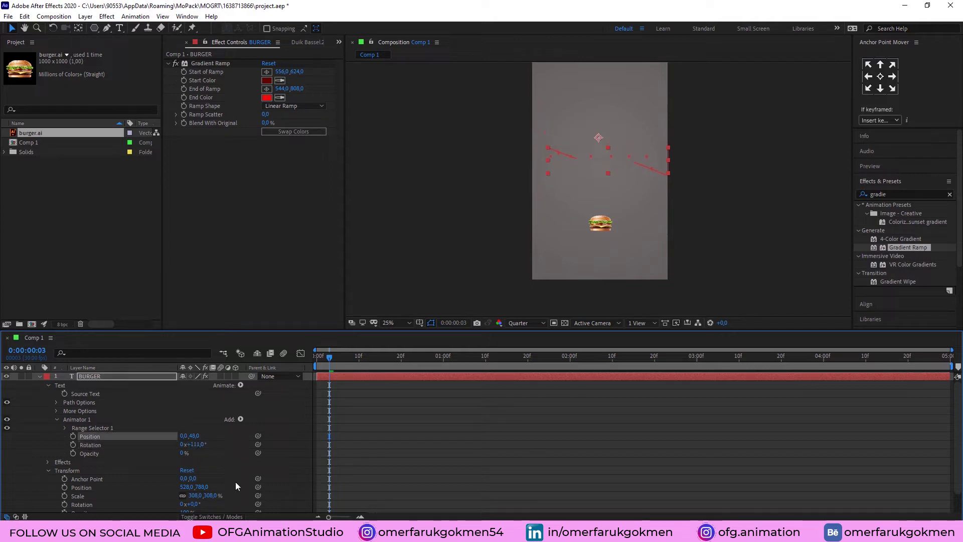
Step: Set the Range Selector's Start to 100% and keyframe its End from 0% at 0:00:00:20 to 100% at 0:00:01:10
{"action": "left_click", "coordinate": [65, 428]}
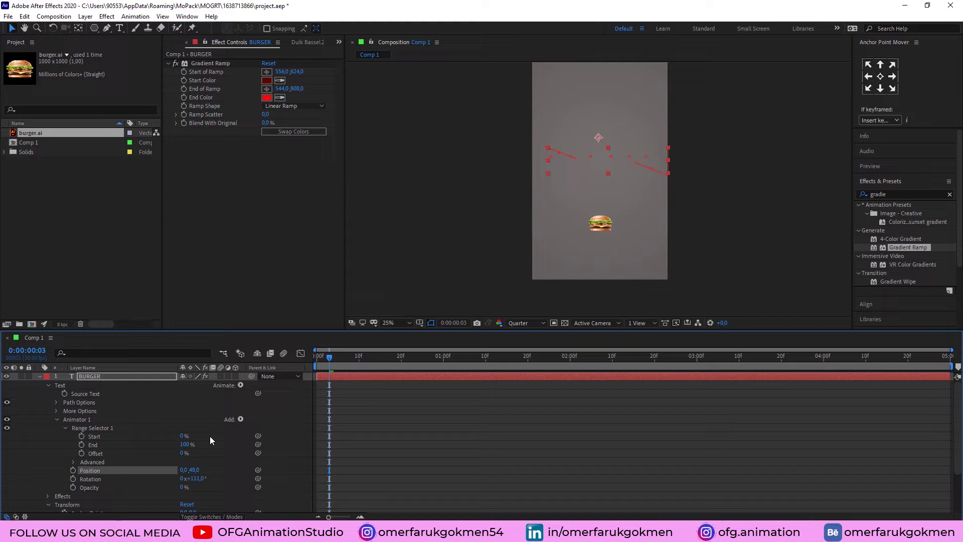
{"action": "left_click_drag", "start_coordinate": [185, 445], "coordinate": [130, 455]}
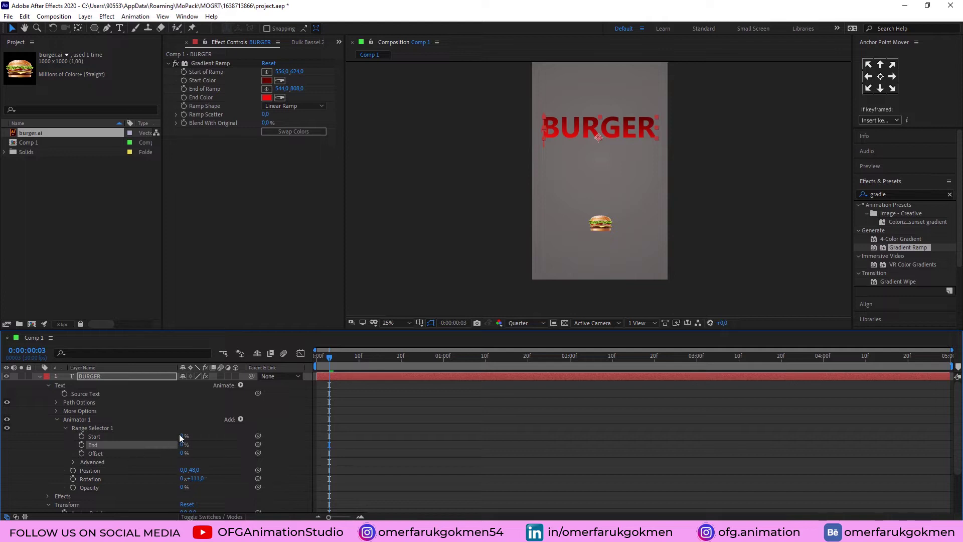
{"action": "mouse_move", "coordinate": [180, 438]}
{"action": "left_mouse_down"}
{"action": "mouse_move", "coordinate": [210, 446]}
{"action": "mouse_move", "coordinate": [168, 446]}
{"action": "left_mouse_up"}
{"action": "left_click_drag", "start_coordinate": [332, 358], "coordinate": [402, 363]}
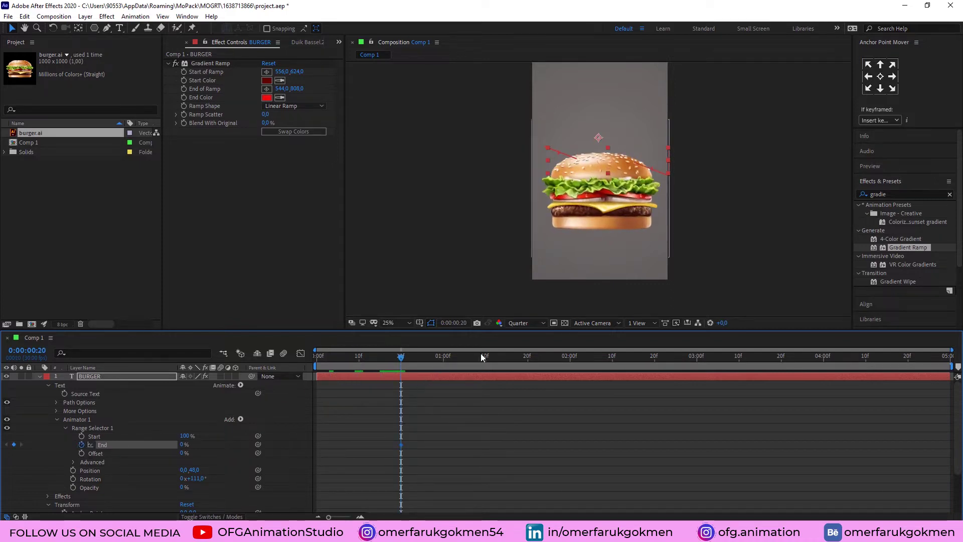
{"action": "left_click_drag", "start_coordinate": [481, 357], "coordinate": [486, 357]}
{"action": "left_click_drag", "start_coordinate": [181, 446], "coordinate": [348, 435]}
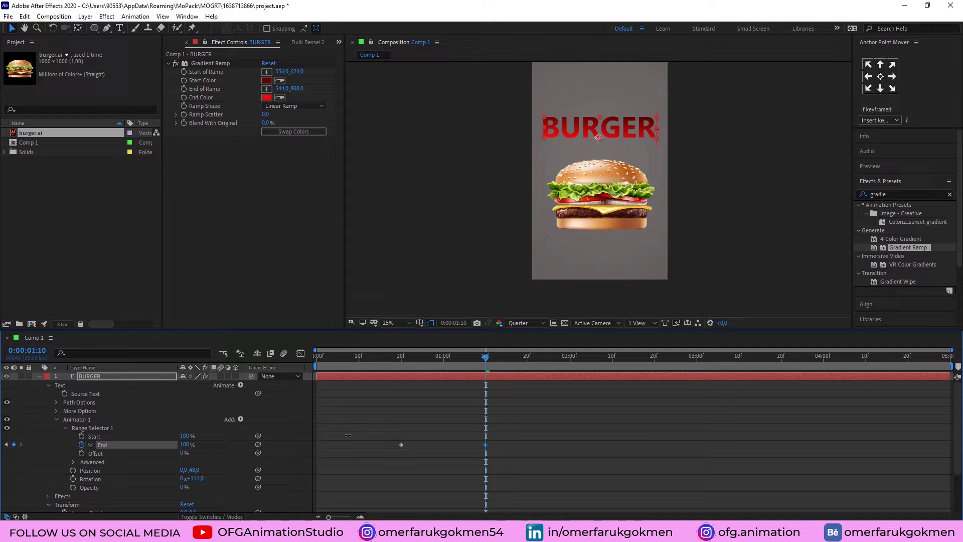
Step: Apply Easy Ease to both Range Selector End keyframes of the BURGER text and preview the title animation
{"action": "left_click_drag", "start_coordinate": [505, 431], "coordinate": [395, 462]}
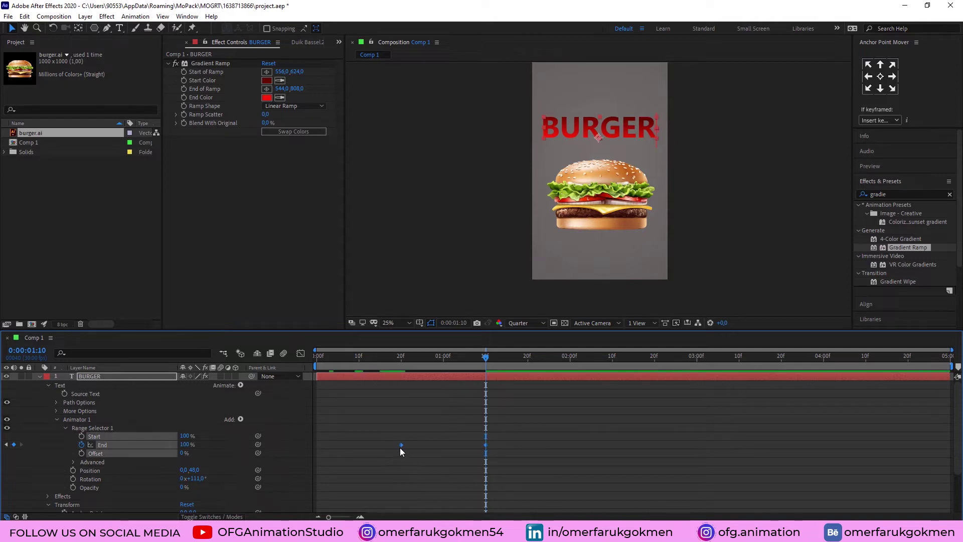
{"action": "right_click", "coordinate": [401, 444]}
{"action": "mouse_move", "coordinate": [429, 438]}
{"action": "left_click", "coordinate": [554, 372]}
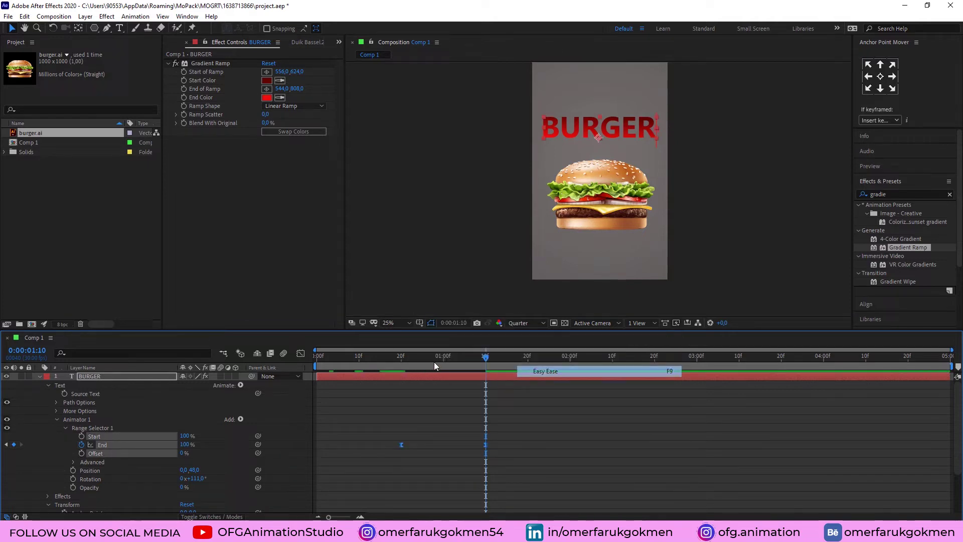
{"action": "left_click", "coordinate": [423, 359]}
{"action": "left_click", "coordinate": [393, 363]}
{"action": "key", "text": "space"}
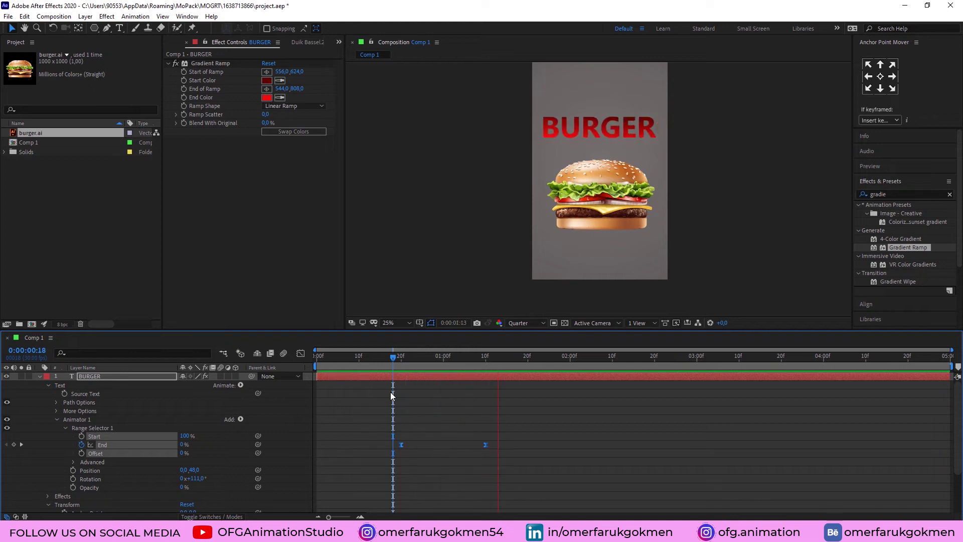
{"action": "left_click", "coordinate": [388, 360]}
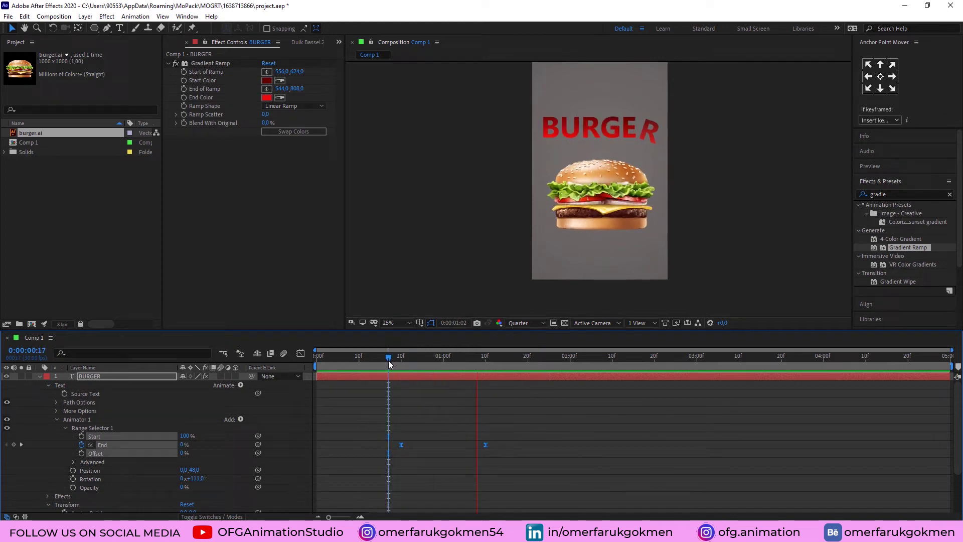
{"action": "key", "text": "space"}
Step: Lengthen the ease into the last End keyframe in the speed graph so the letters settle gently, and preview the animation
{"action": "left_click", "coordinate": [462, 450]}
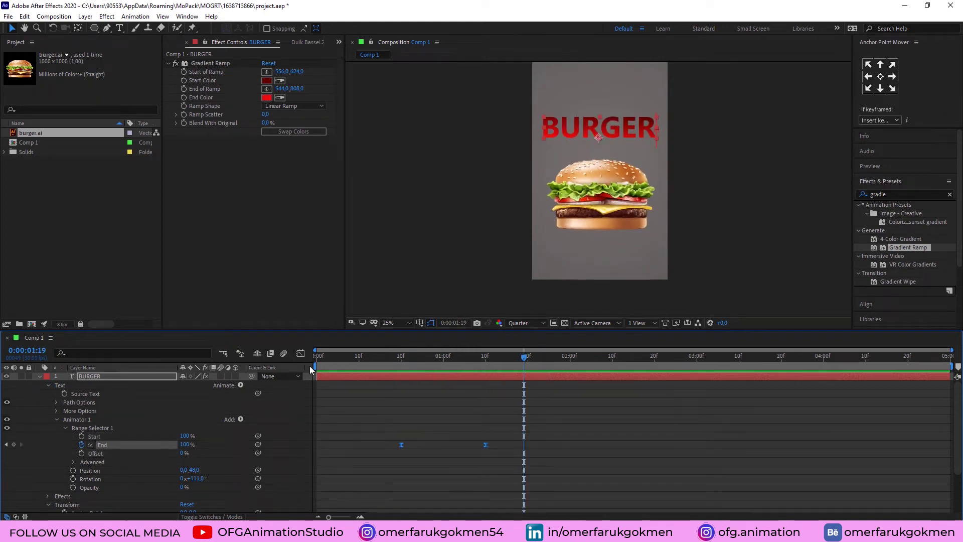
{"action": "key", "text": "shift+F3"}
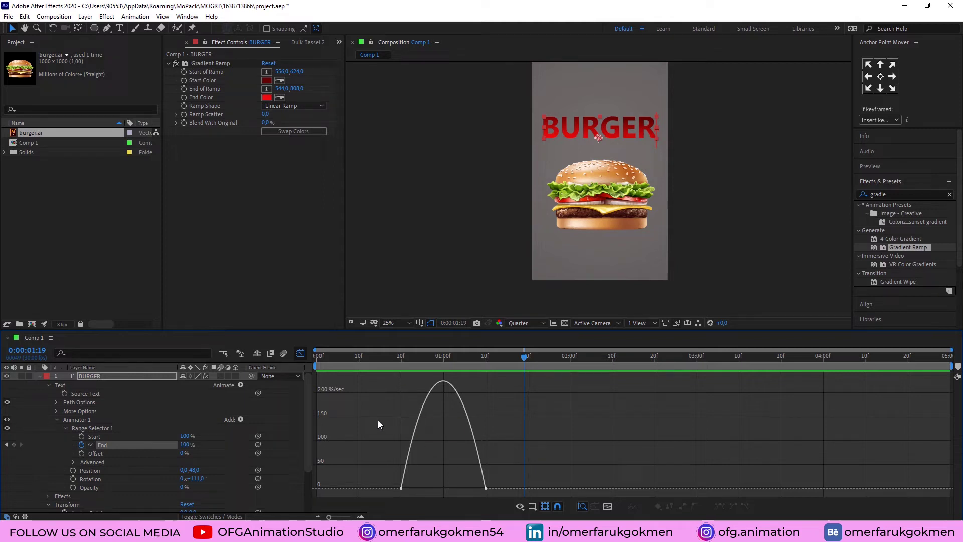
{"action": "left_click_drag", "start_coordinate": [541, 458], "coordinate": [394, 483]}
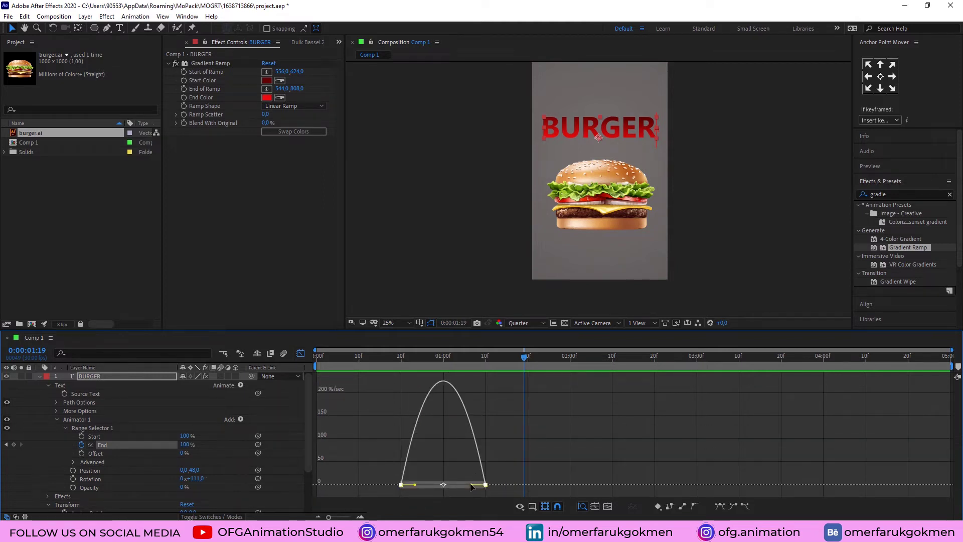
{"action": "left_click_drag", "start_coordinate": [465, 484], "coordinate": [453, 486]}
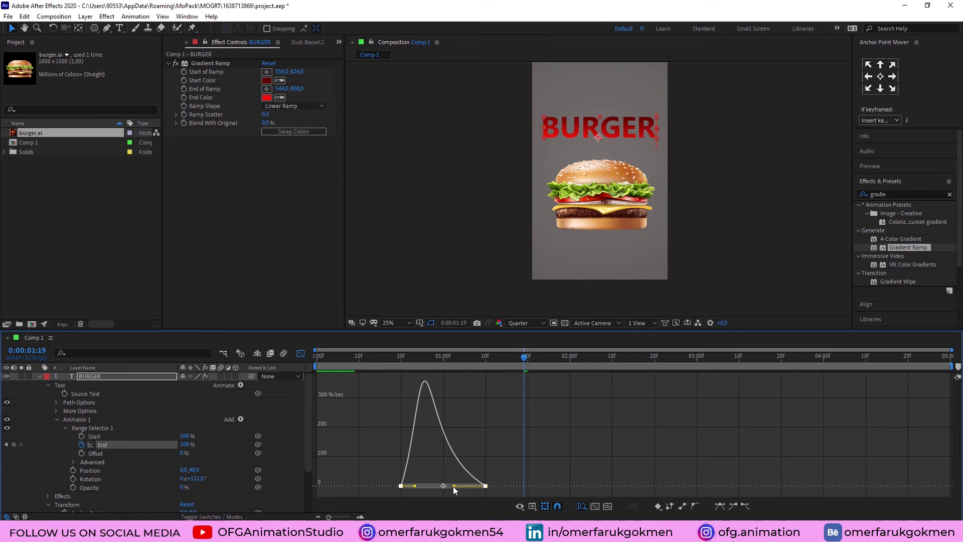
{"action": "left_click", "coordinate": [397, 363]}
{"action": "key", "text": "space"}
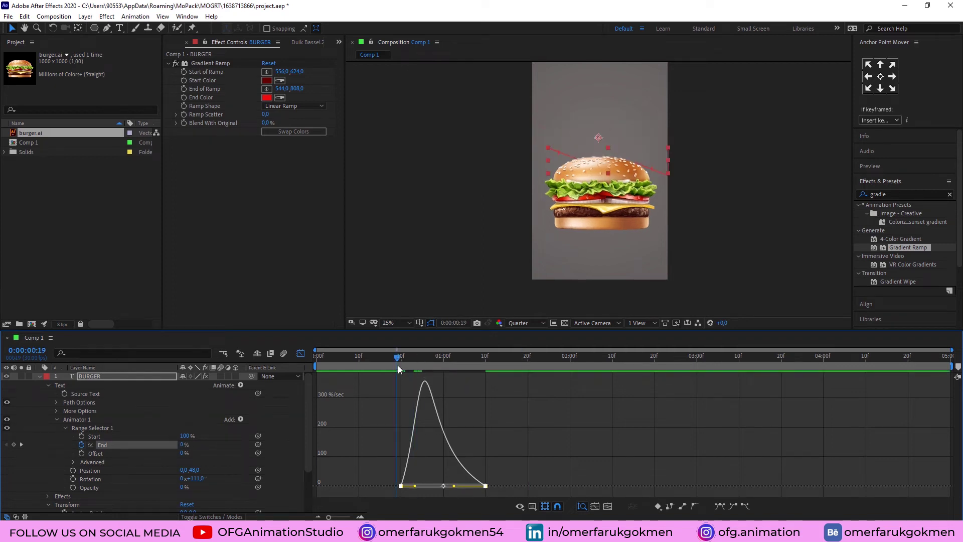
{"action": "key", "text": "space"}
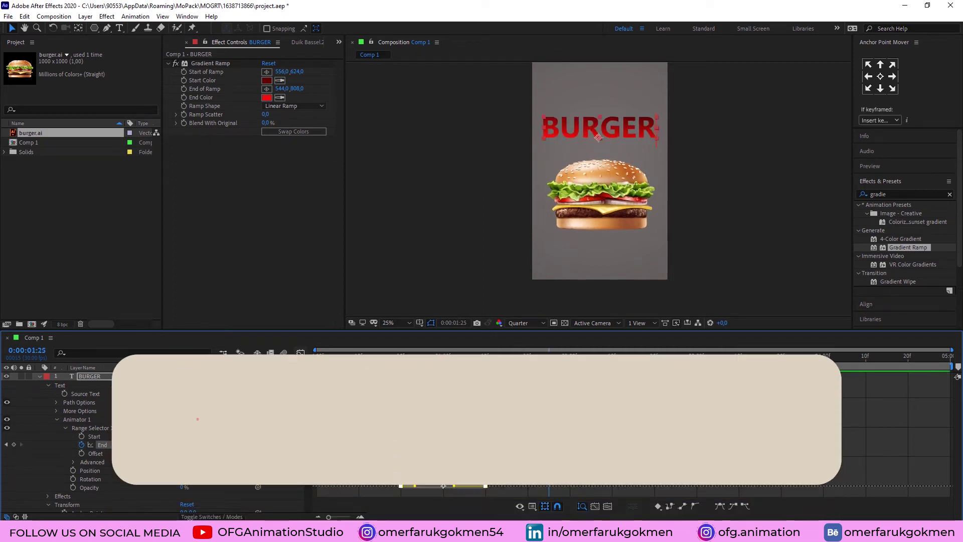
{"action": "left_click", "coordinate": [301, 354]}
{"action": "left_click", "coordinate": [39, 378]}
{"action": "key", "text": "space"}
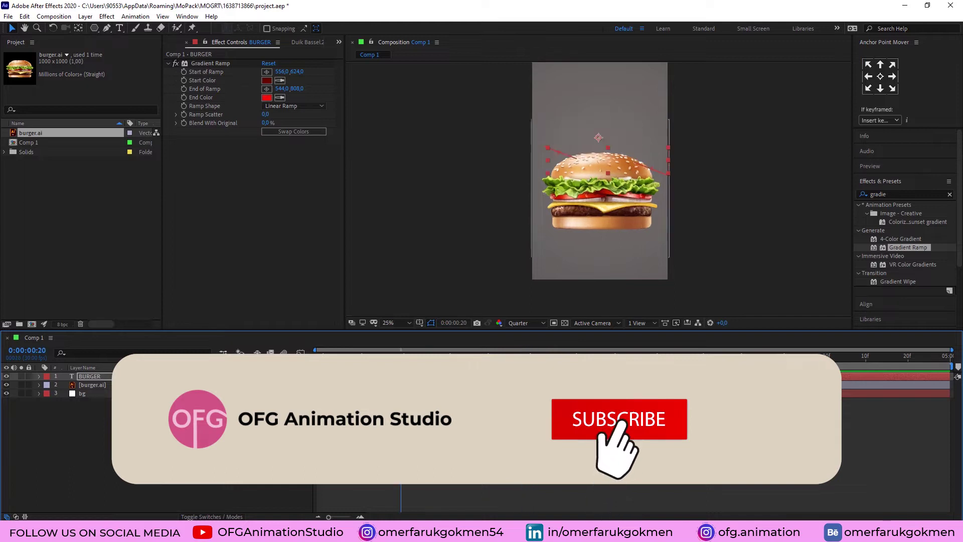
Step: Draw a pentagon over the burger with the Polygon tool, with an outer radius of about 297
{"action": "left_click_drag", "start_coordinate": [98, 29], "coordinate": [123, 63]}
{"action": "left_click", "coordinate": [125, 63]}
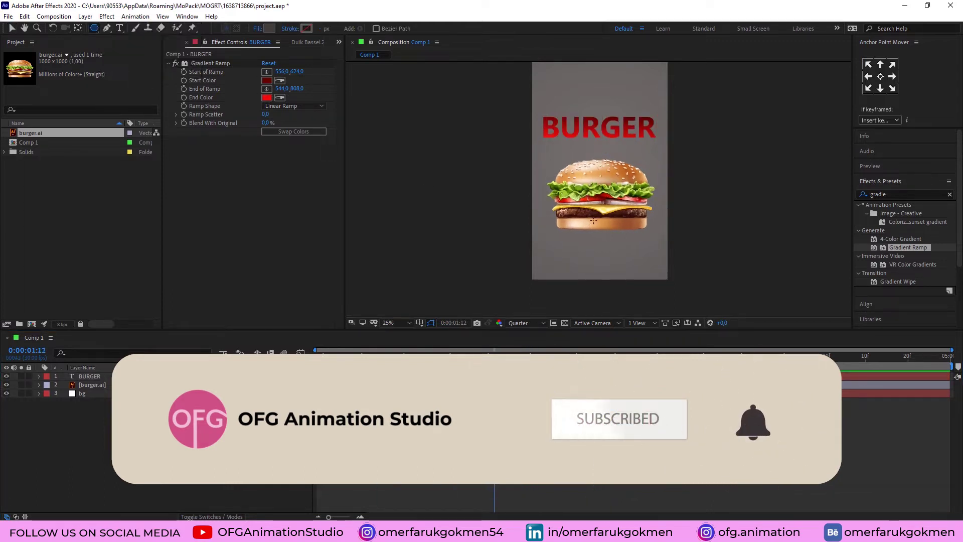
{"action": "left_click_drag", "start_coordinate": [603, 198], "coordinate": [577, 171]}
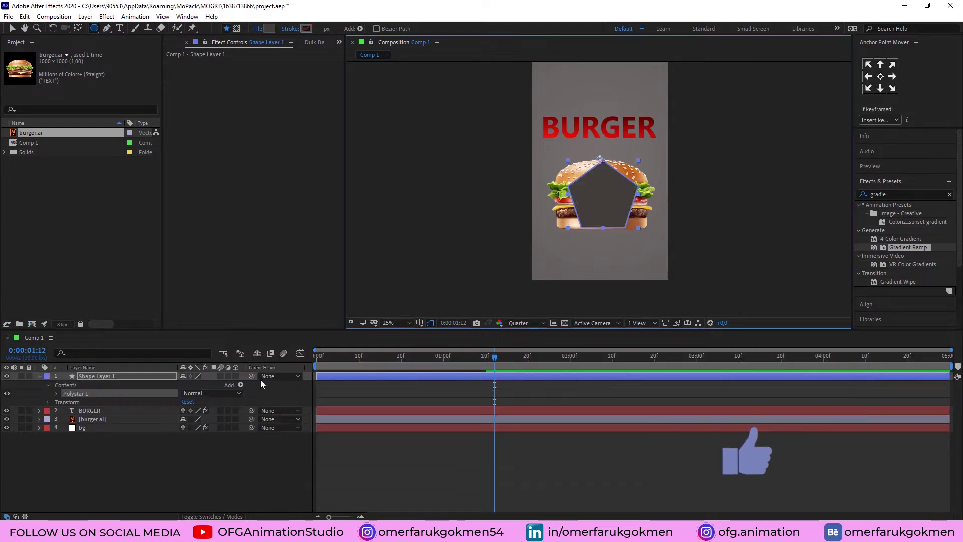
Step: Change the polygon to a star with 12 points, an inner radius of 179.9 and an outer radius of 284
{"action": "left_click", "coordinate": [56, 394]}
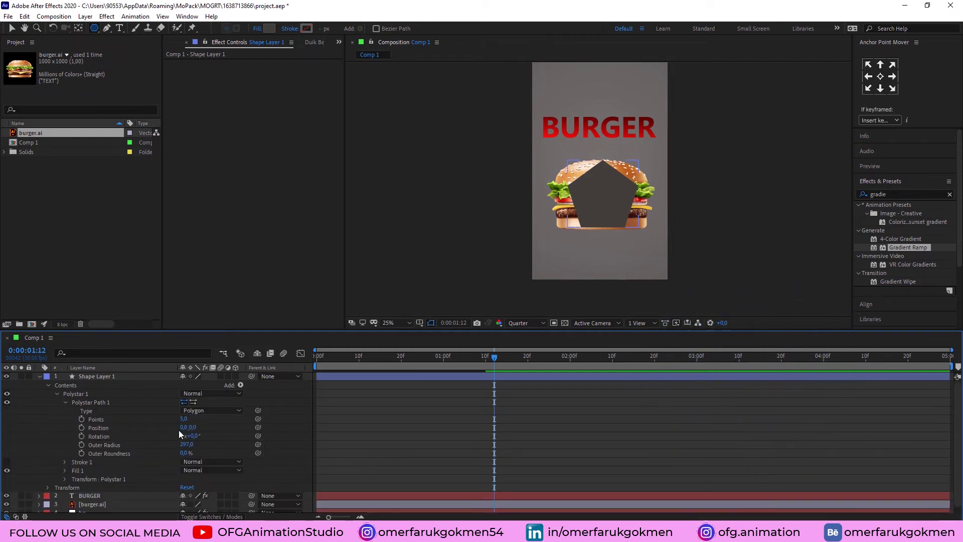
{"action": "left_click", "coordinate": [197, 415]}
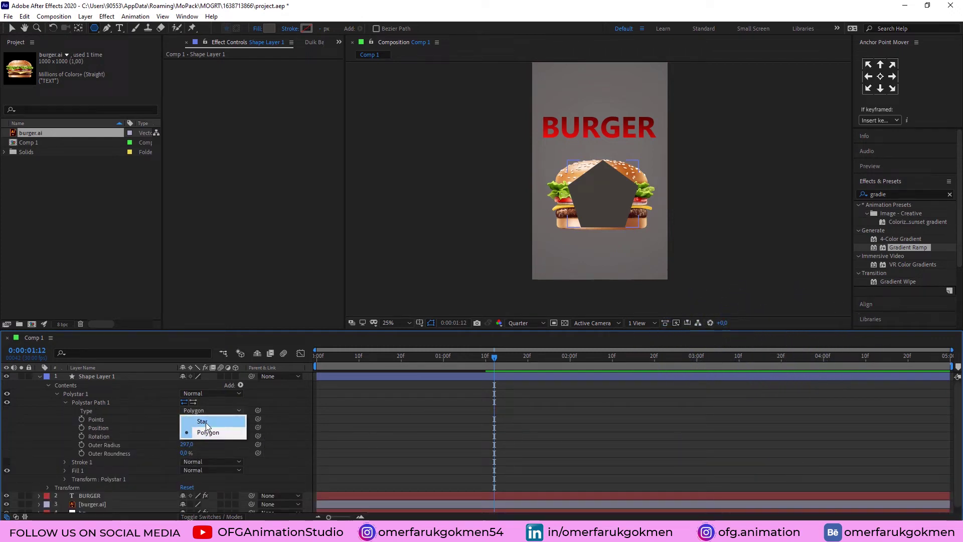
{"action": "left_click", "coordinate": [206, 420]}
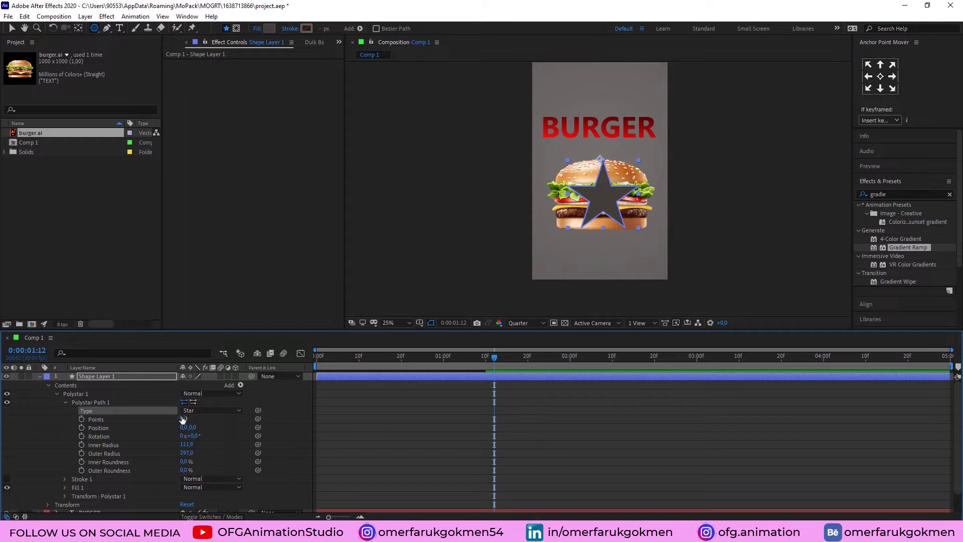
{"action": "left_click_drag", "start_coordinate": [184, 419], "coordinate": [186, 453]}
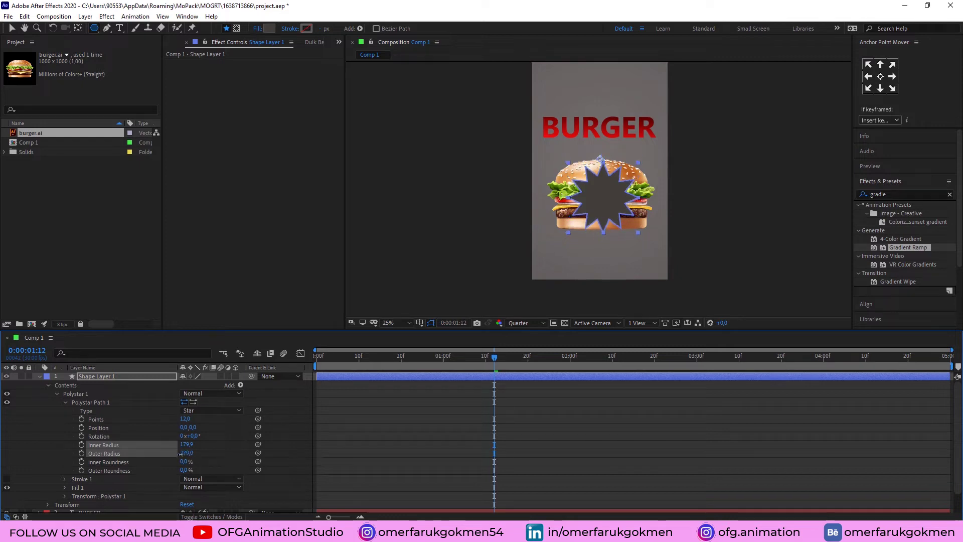
{"action": "left_click", "coordinate": [284, 403]}
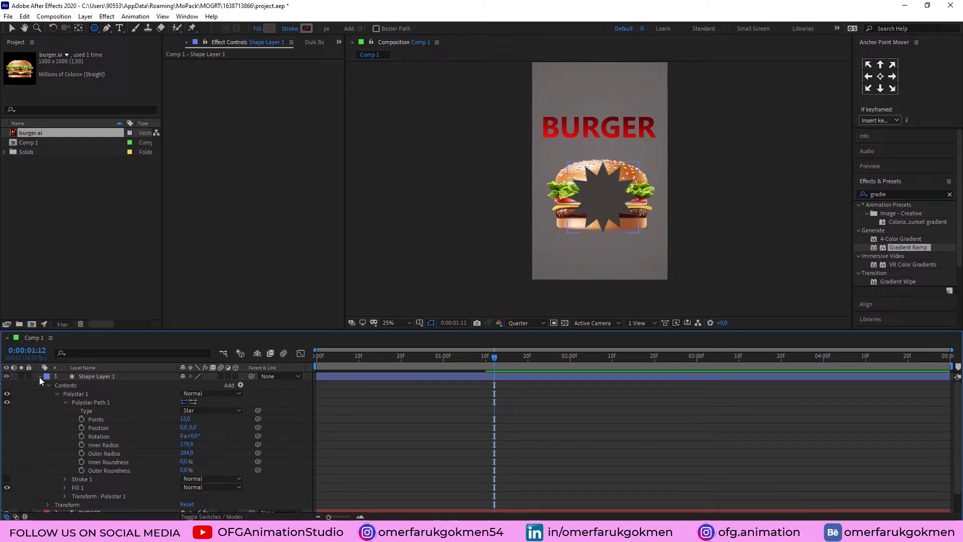
{"action": "left_click", "coordinate": [39, 376]}
Step: Centre the star's anchor point within the shape and move the star over the burger's lower-right corner
{"action": "left_click", "coordinate": [92, 376]}
{"action": "key", "text": "v"}
{"action": "left_click", "coordinate": [604, 205]}
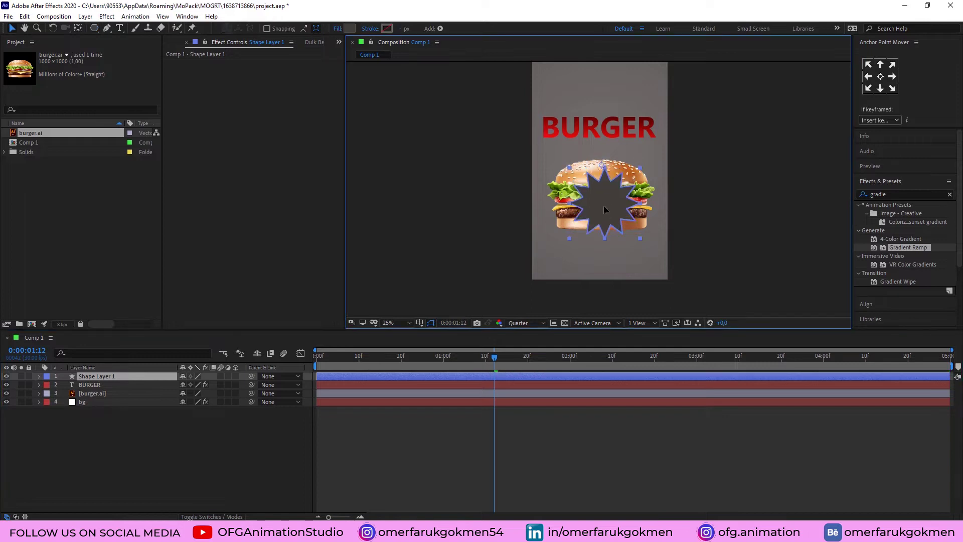
{"action": "double_click", "coordinate": [78, 28], "text": "ctrl"}
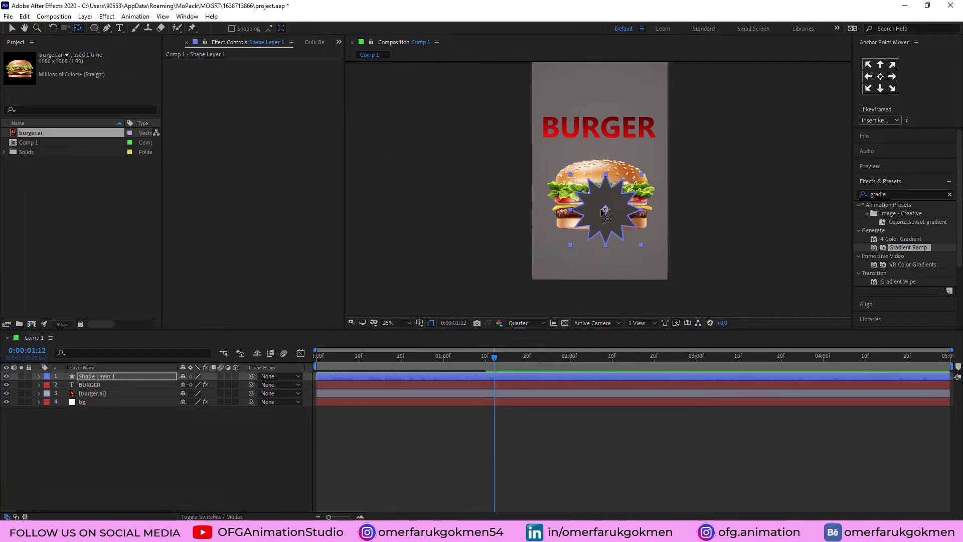
{"action": "key", "text": "v"}
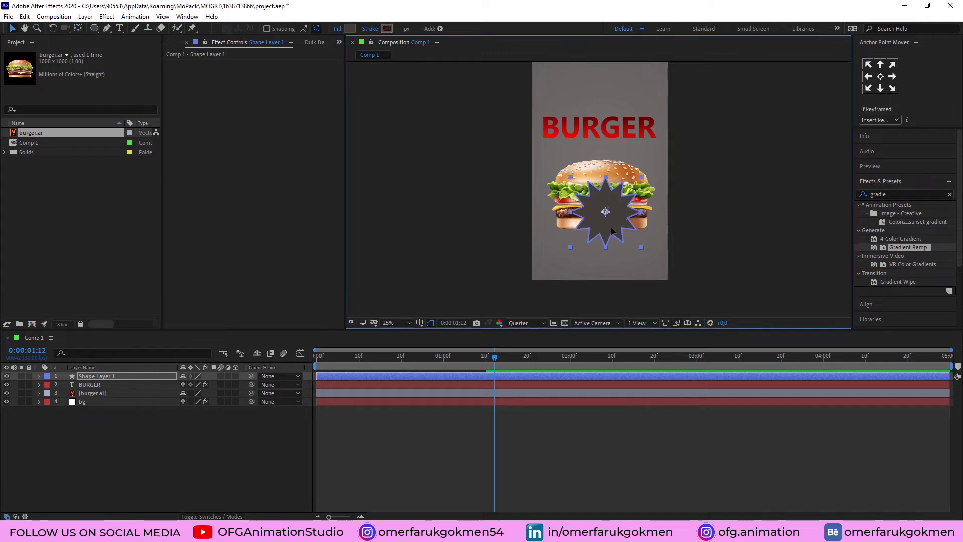
{"action": "left_click_drag", "start_coordinate": [616, 223], "coordinate": [634, 245]}
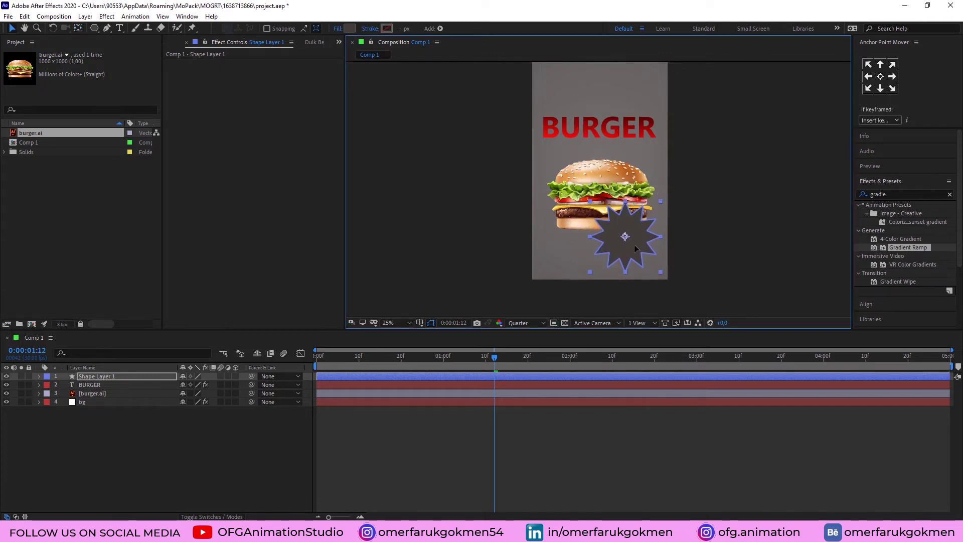
Step: Add a new text layer reading $3 and centre its anchor point on the text
{"action": "left_click", "coordinate": [134, 436]}
{"action": "right_click", "coordinate": [134, 436]}
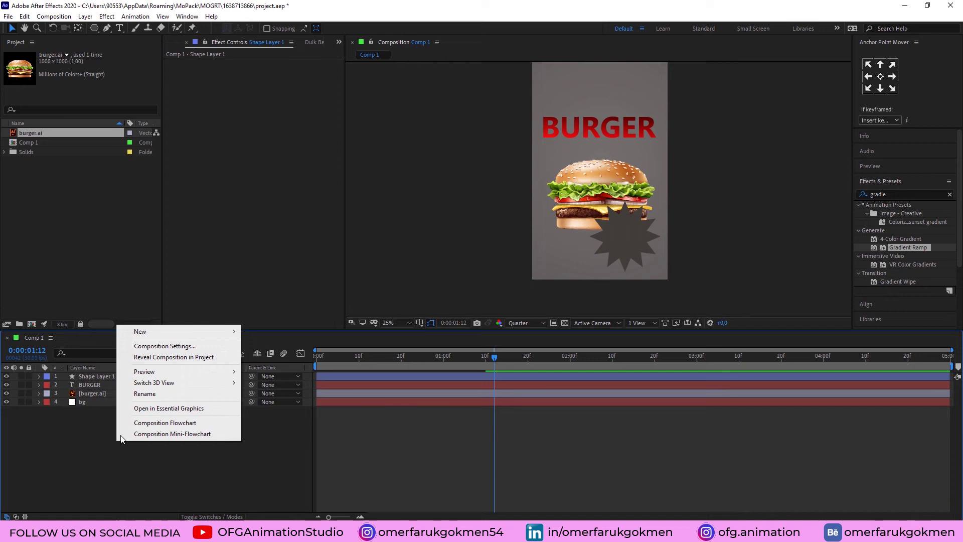
{"action": "mouse_move", "coordinate": [211, 331]}
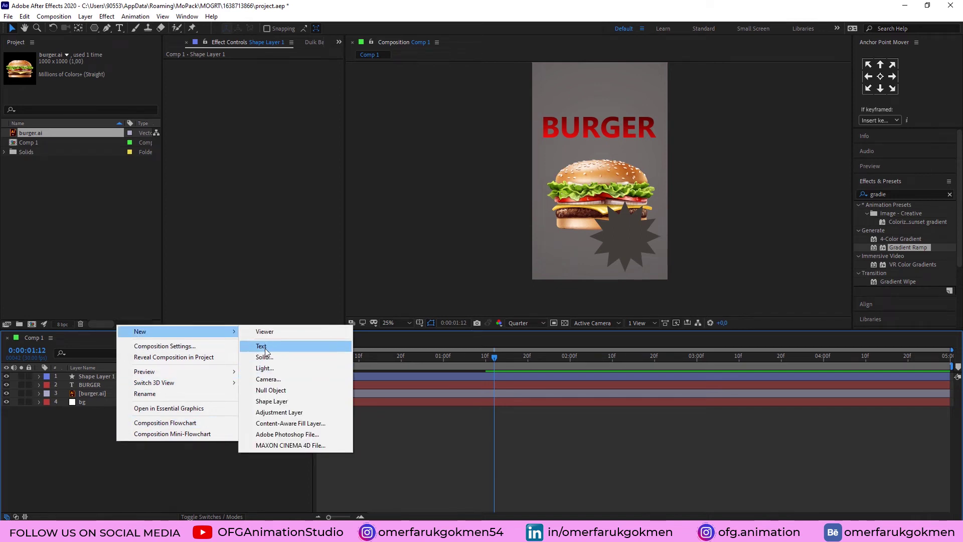
{"action": "left_click", "coordinate": [262, 346]}
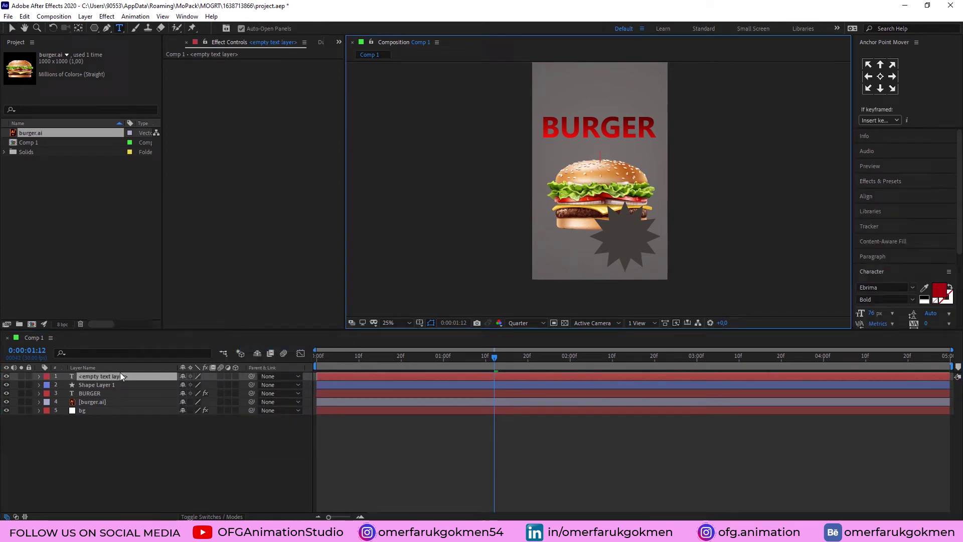
{"action": "type", "text": "$3"}
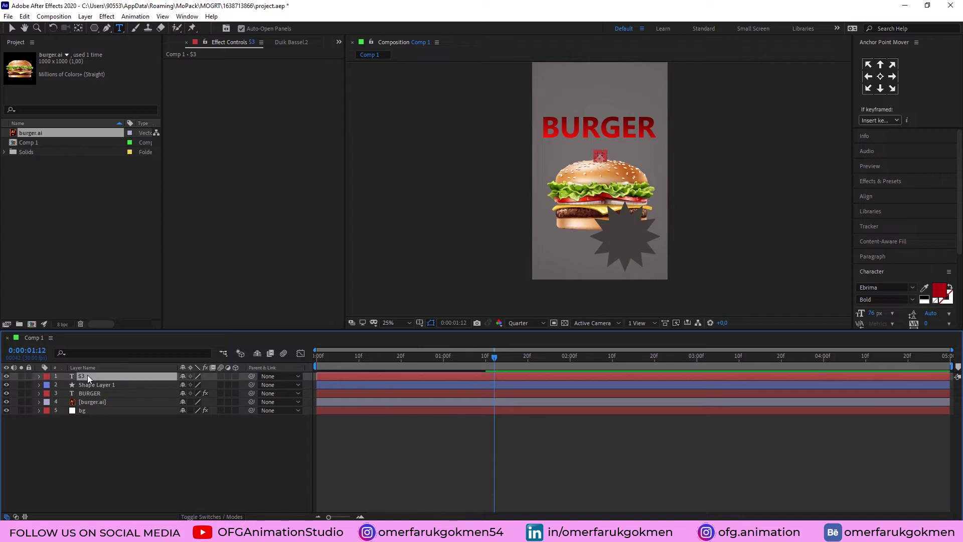
{"action": "double_click", "coordinate": [78, 29]}
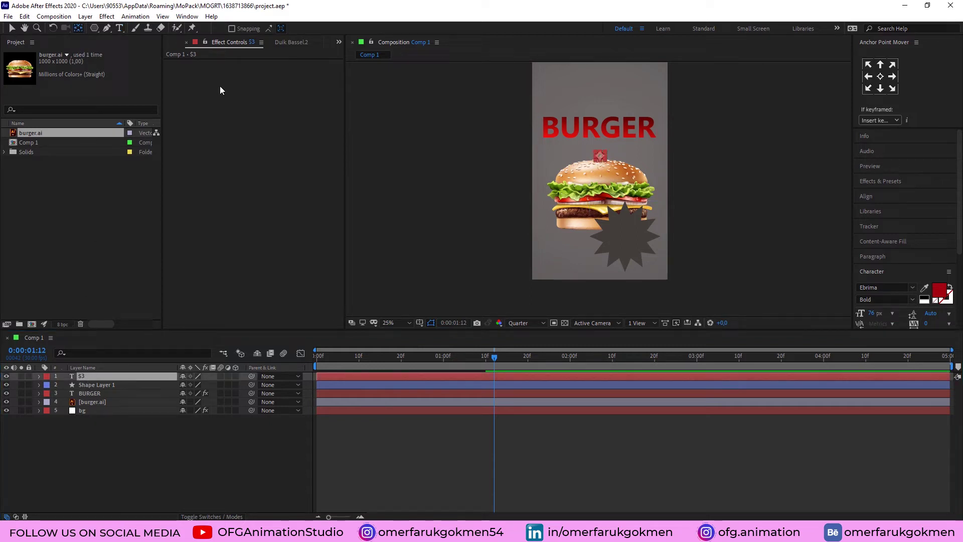
Step: Move the $3 text to the centre of the star and scale it to 259%
{"action": "key", "text": "Caps_Lock"}
{"action": "key", "text": "v"}
{"action": "key", "text": "Caps_Lock"}
{"action": "left_click_drag", "start_coordinate": [601, 158], "coordinate": [630, 247]}
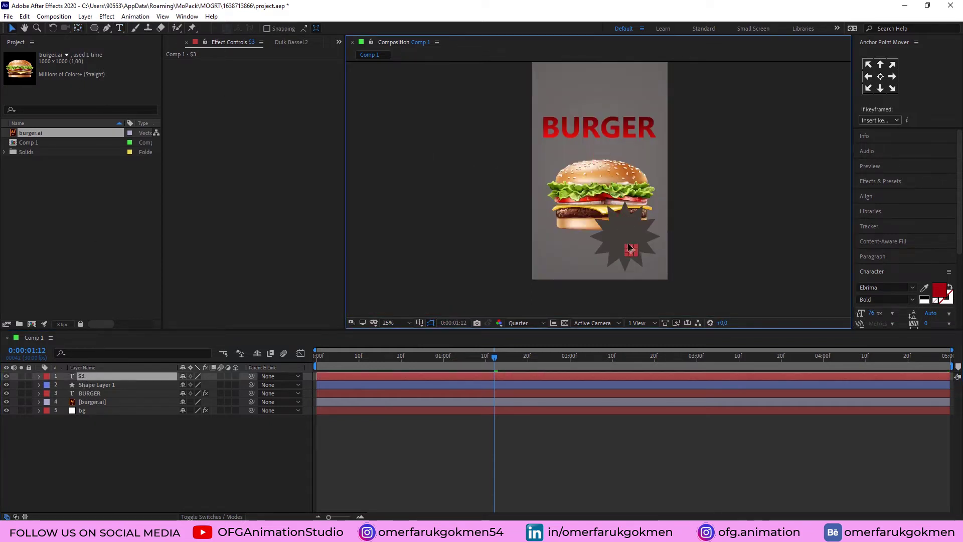
{"action": "key", "text": "s"}
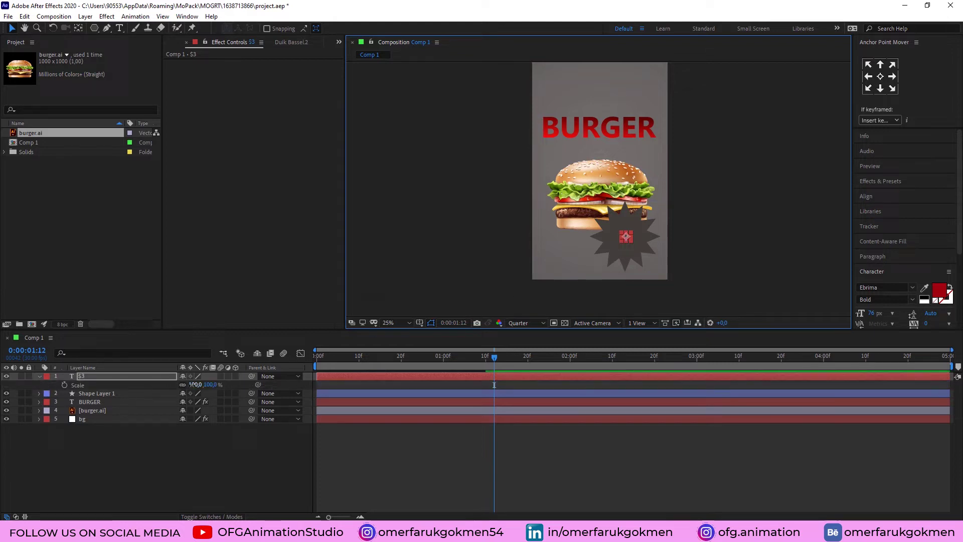
{"action": "left_click_drag", "start_coordinate": [217, 385], "coordinate": [264, 382]}
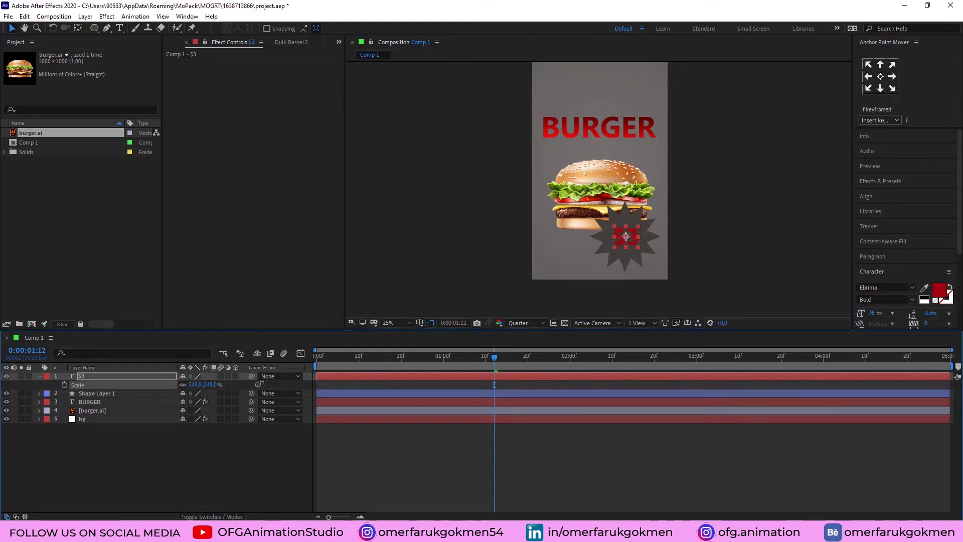
Step: Set the $3 text's fill colour to white (FFFFFF) and its font style to Regular
{"action": "left_click", "coordinate": [926, 289]}
{"action": "left_click_drag", "start_coordinate": [103, 82], "coordinate": [9, 21]}
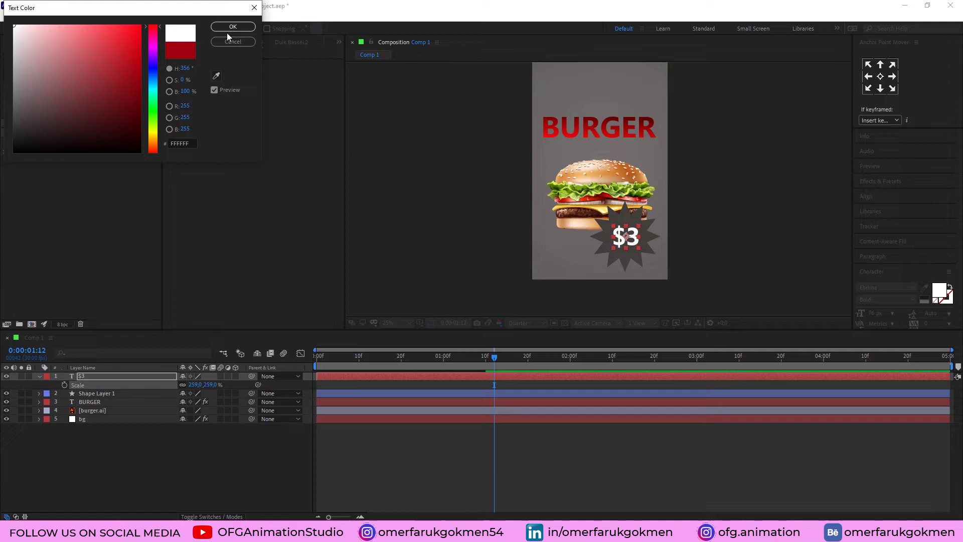
{"action": "left_click", "coordinate": [229, 28]}
{"action": "key", "text": "Return"}
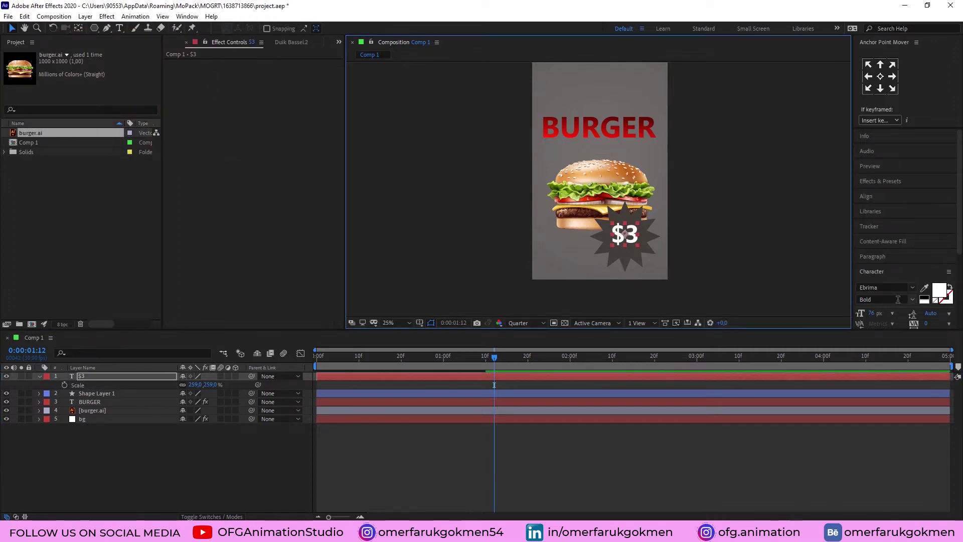
{"action": "left_click", "coordinate": [908, 300]}
{"action": "left_click", "coordinate": [893, 312]}
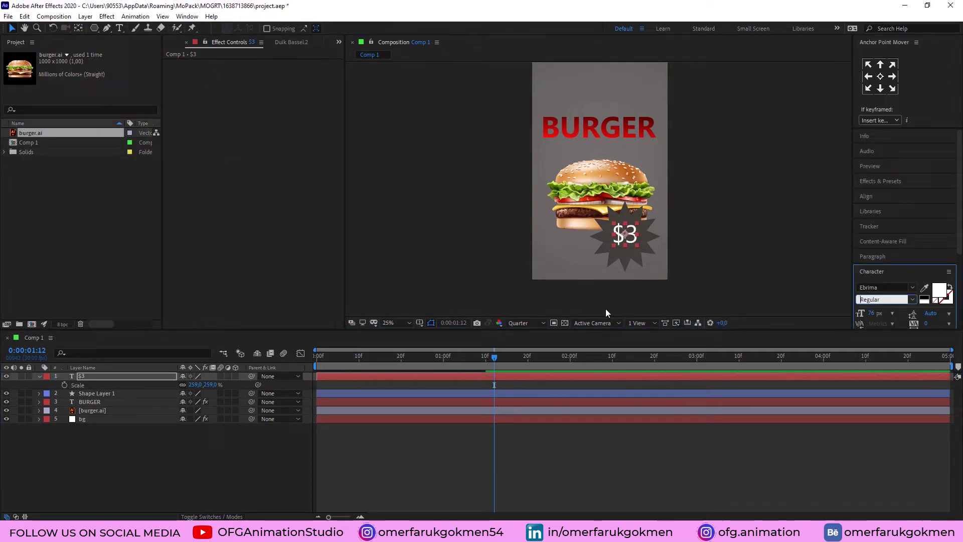
{"action": "left_click", "coordinate": [222, 461]}
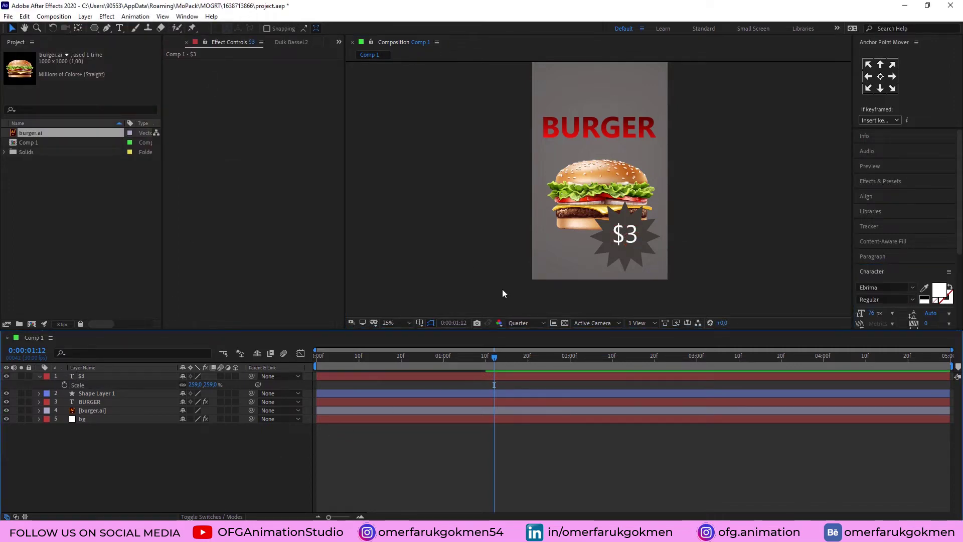
{"action": "left_click", "coordinate": [84, 377]}
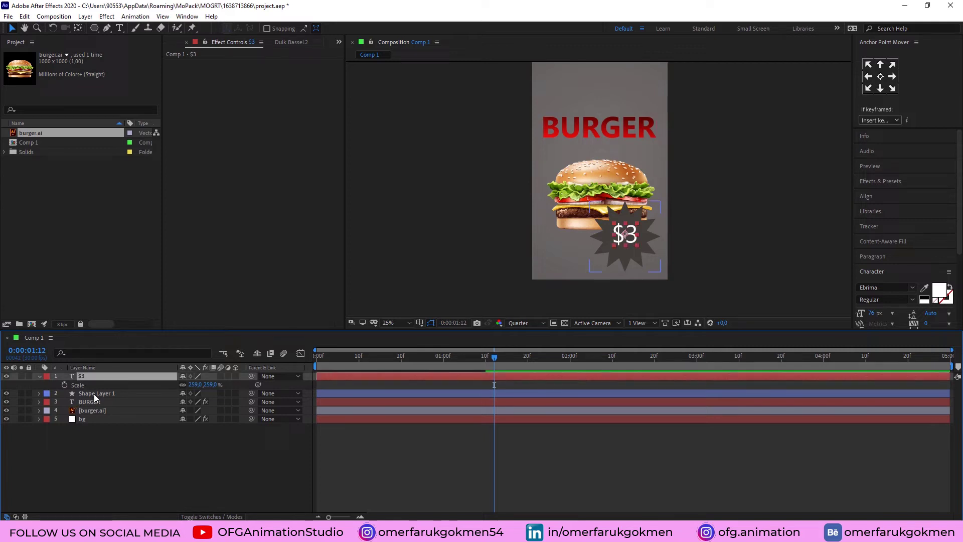
Step: Rename the star's shape layer as star
{"action": "left_click", "coordinate": [95, 394]}
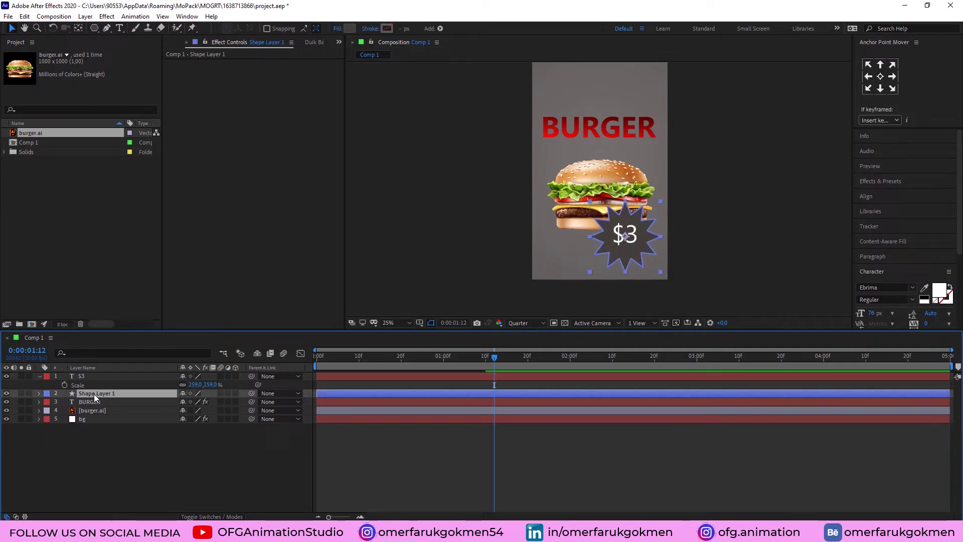
{"action": "key", "text": "Return"}
{"action": "type", "text": "star"}
{"action": "key", "text": "Return"}
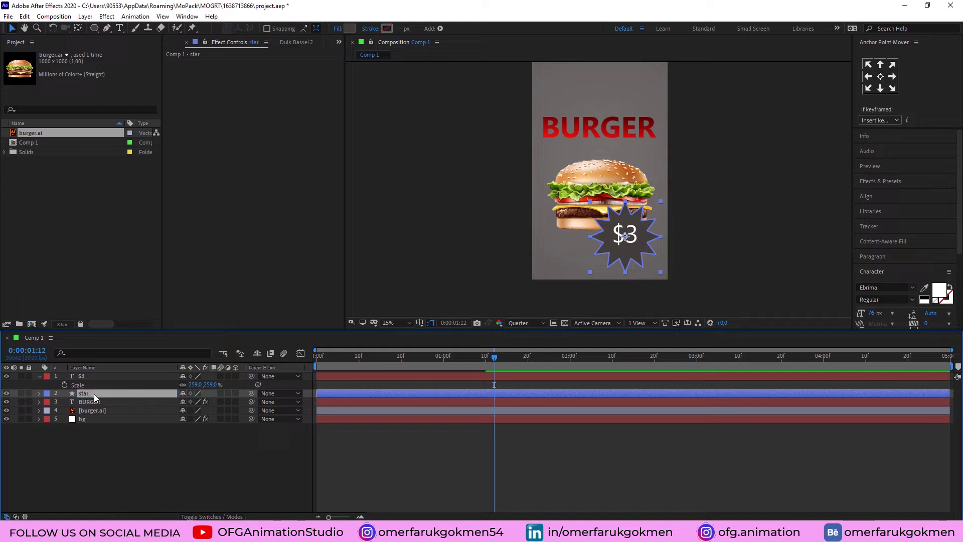
Step: Set the star's fill colour to a bright orange
{"action": "left_click", "coordinate": [350, 28]}
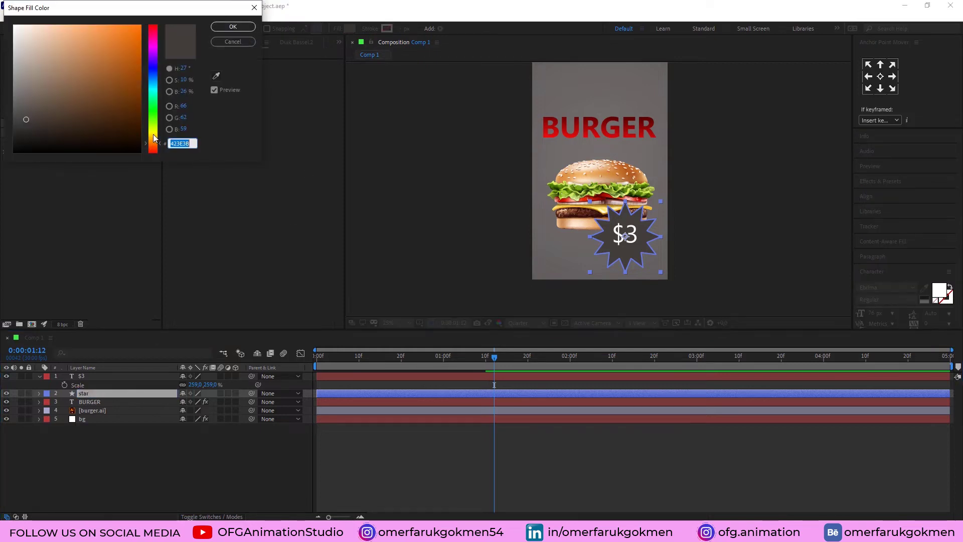
{"action": "left_click_drag", "start_coordinate": [134, 48], "coordinate": [131, 43]}
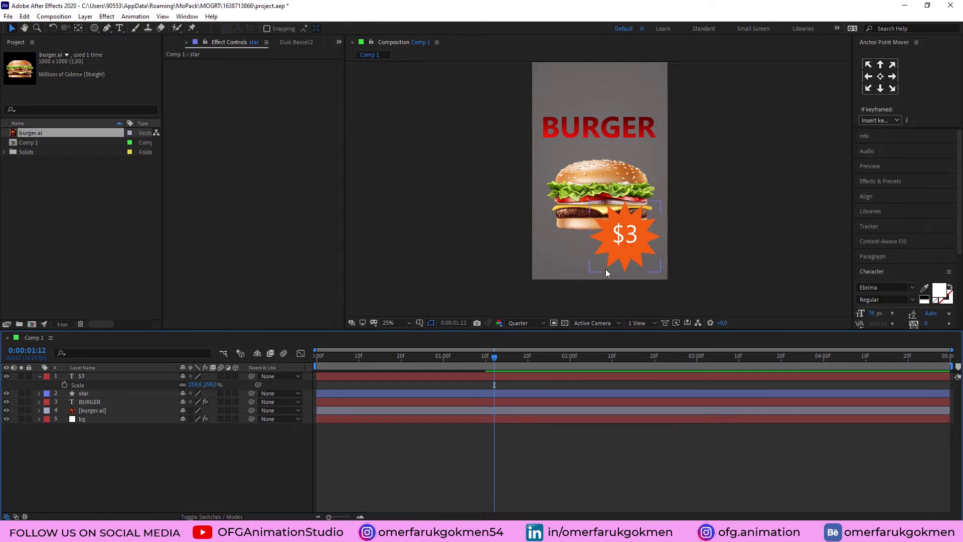
{"action": "left_click", "coordinate": [144, 477]}
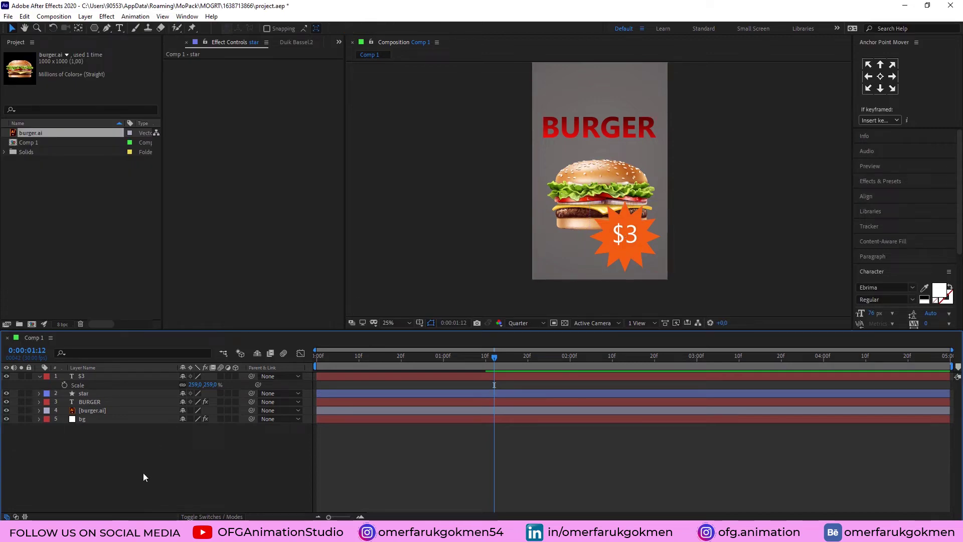
Step: Pre-compose the $3 text and star layers into a new composition named price
{"action": "left_click", "coordinate": [39, 377]}
{"action": "left_click", "coordinate": [82, 386]}
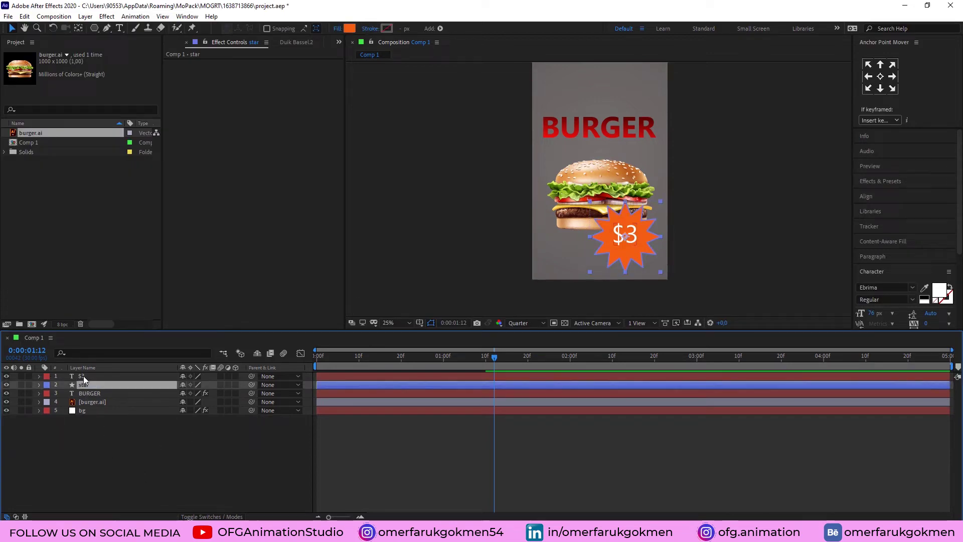
{"action": "left_click", "coordinate": [83, 376], "text": "shift"}
{"action": "right_click", "coordinate": [85, 384]}
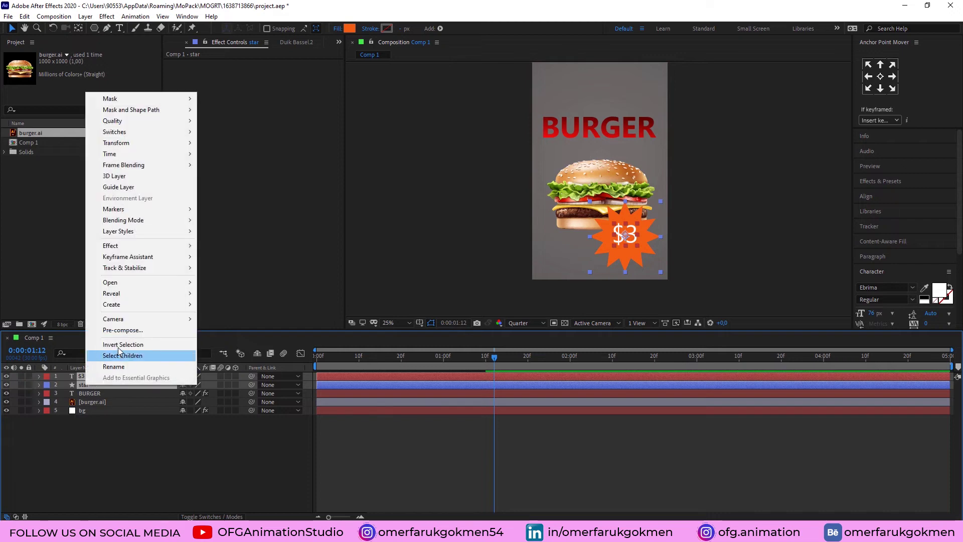
{"action": "left_click", "coordinate": [120, 332]}
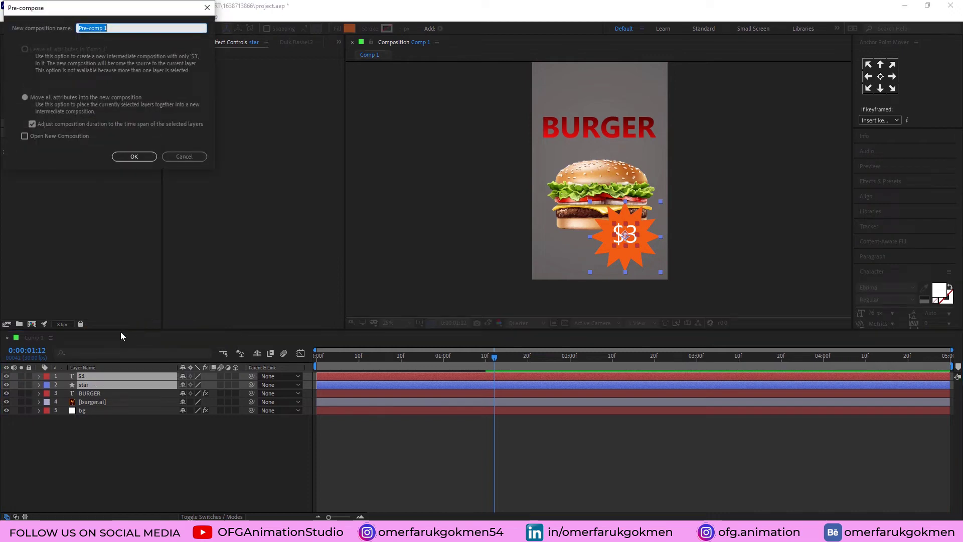
{"action": "type", "text": "pri"}
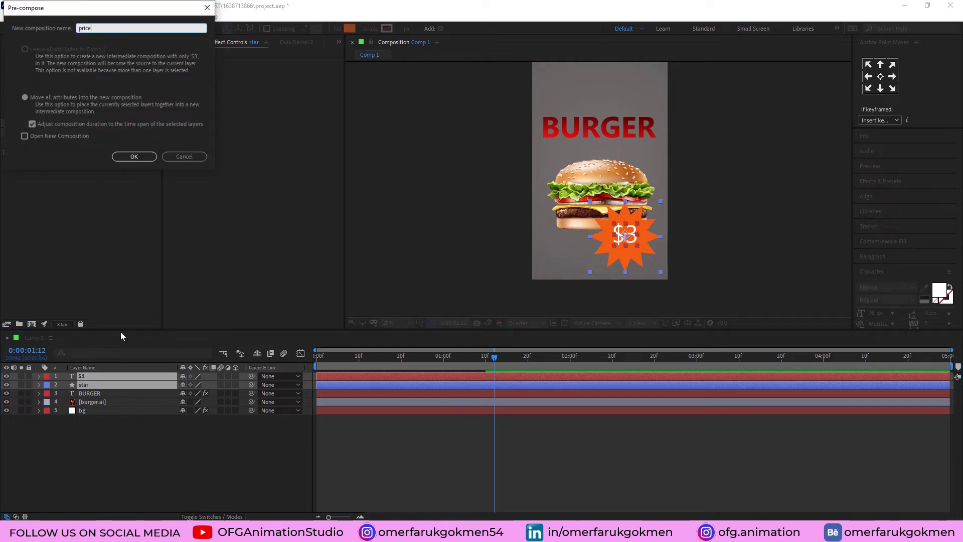
{"action": "type", "text": "ce"}
{"action": "key", "text": "Return"}
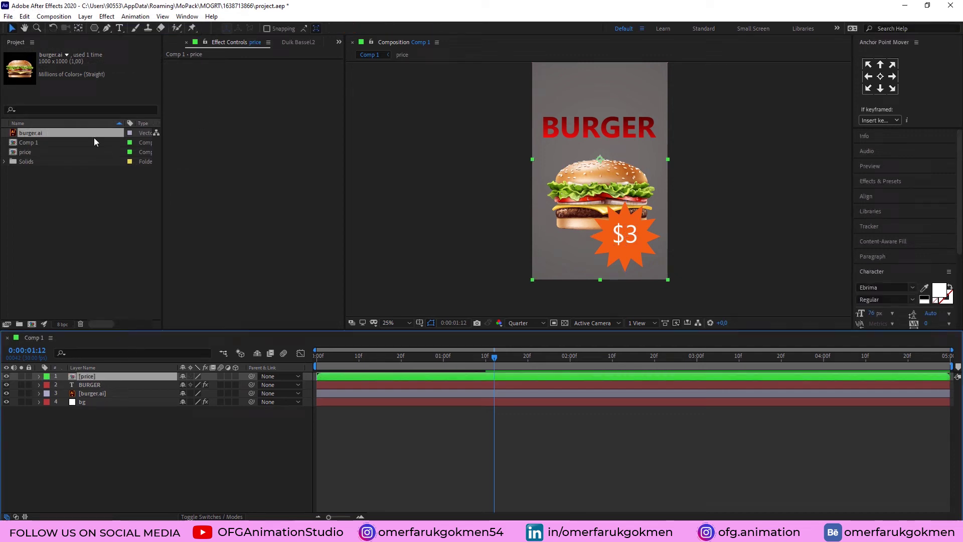
Step: Move the price layer's anchor point to the centre of the star
{"action": "left_click", "coordinate": [77, 29]}
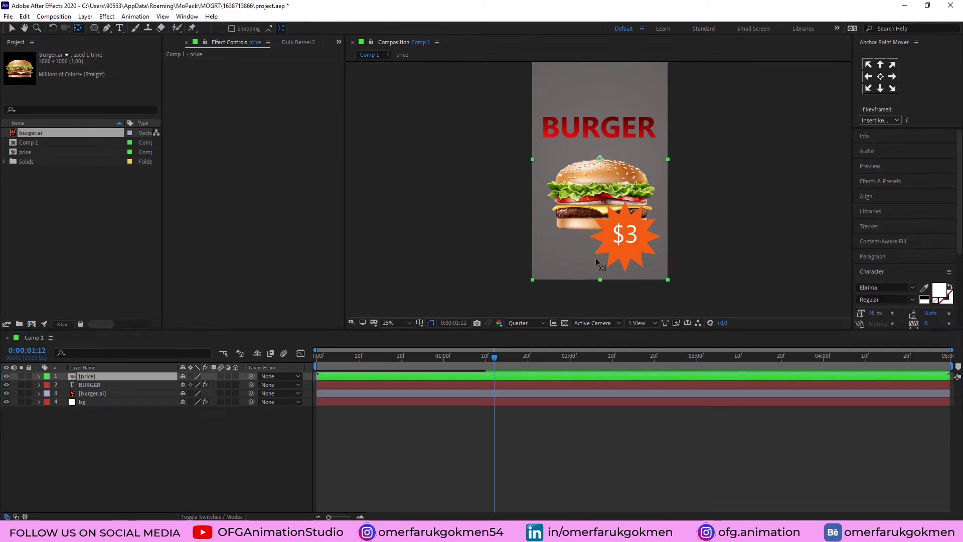
{"action": "left_click_drag", "start_coordinate": [600, 160], "coordinate": [626, 235]}
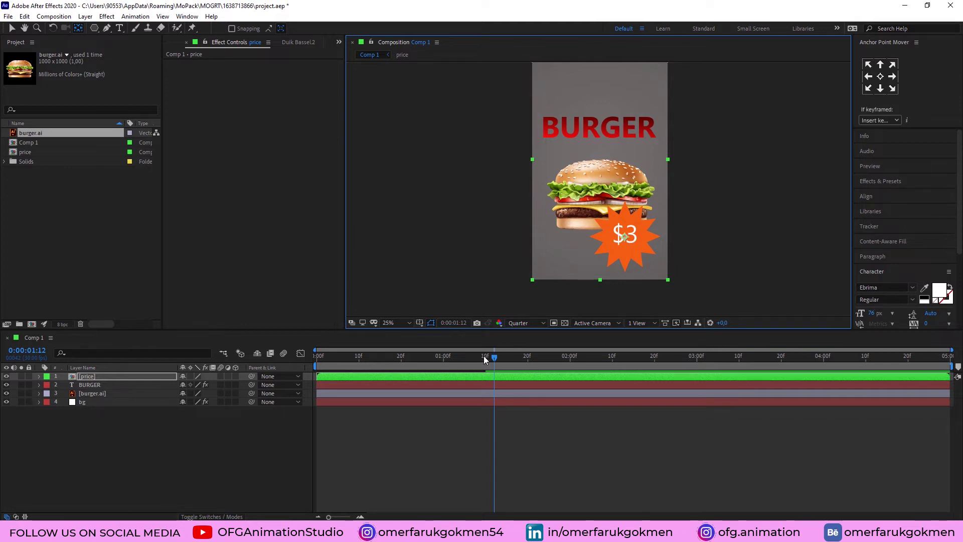
Step: Keyframe the price layer's scale at 100% at 0:00:01:10 and 0% at 0:00:00:25
{"action": "mouse_move", "coordinate": [484, 356]}
{"action": "left_mouse_down"}
{"action": "mouse_move", "coordinate": [323, 355]}
{"action": "mouse_move", "coordinate": [487, 363]}
{"action": "left_mouse_up"}
{"action": "key", "text": "v"}
{"action": "left_click", "coordinate": [620, 253]}
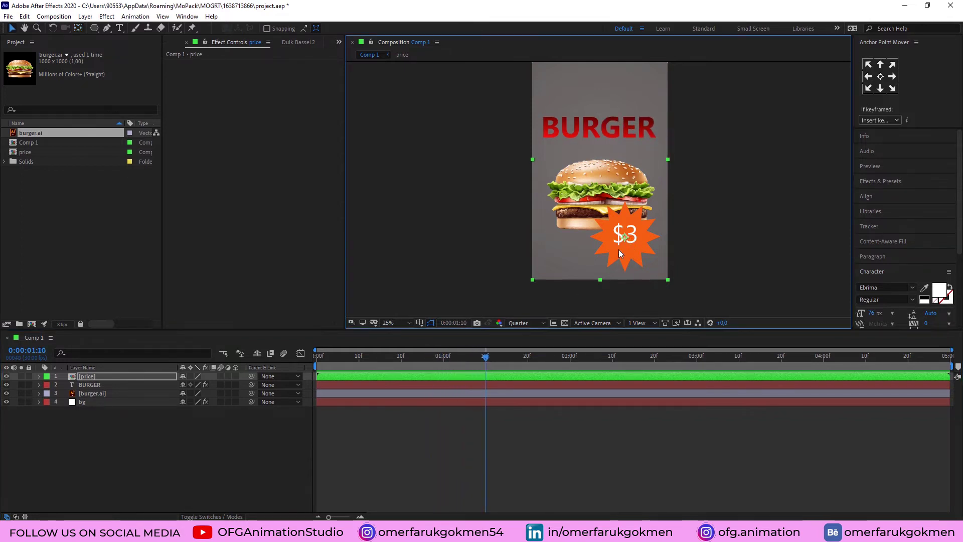
{"action": "key", "text": "s"}
{"action": "left_click", "coordinate": [65, 385]}
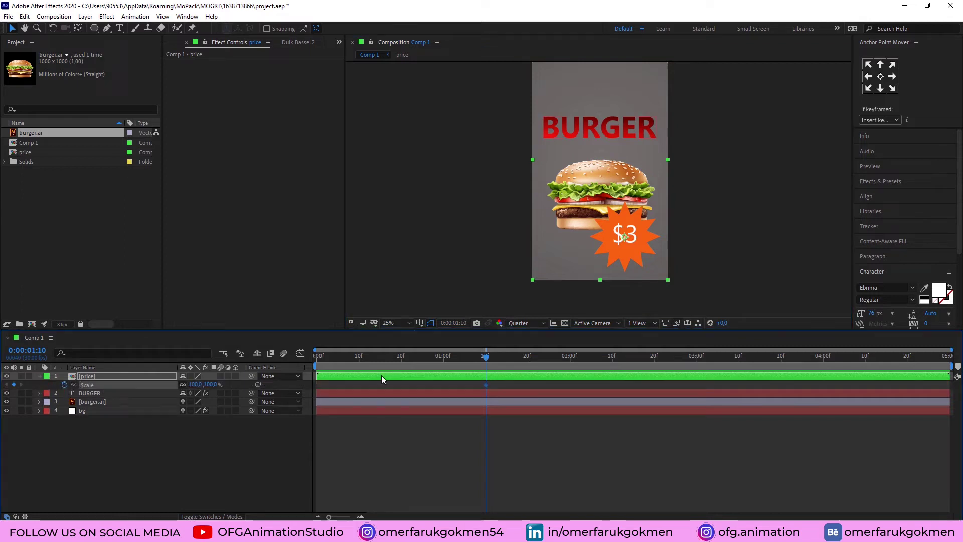
{"action": "left_click_drag", "start_coordinate": [480, 361], "coordinate": [422, 366]}
{"action": "type", "text": "0"}
{"action": "key", "text": "Return"}
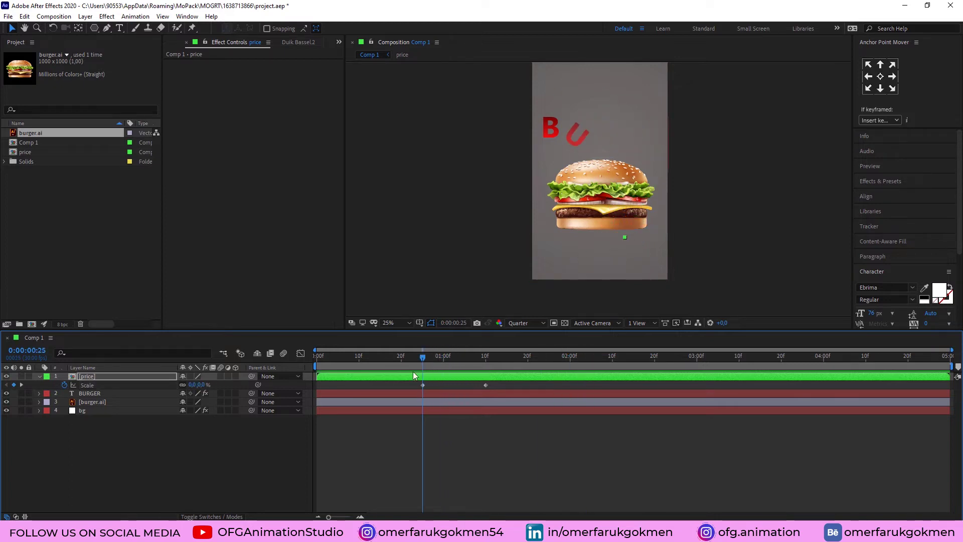
Step: In the price composition, keyframe the star's rotation from 0 at 0:00:00:25 to two full turns at 0:00:04:29 and preview it
{"action": "double_click", "coordinate": [91, 376]}
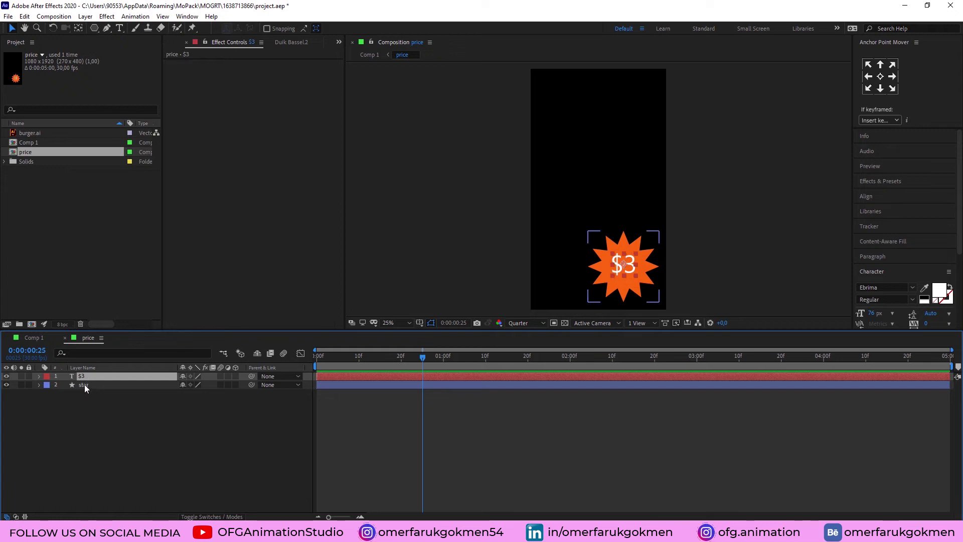
{"action": "left_click", "coordinate": [85, 384]}
{"action": "key", "text": "r"}
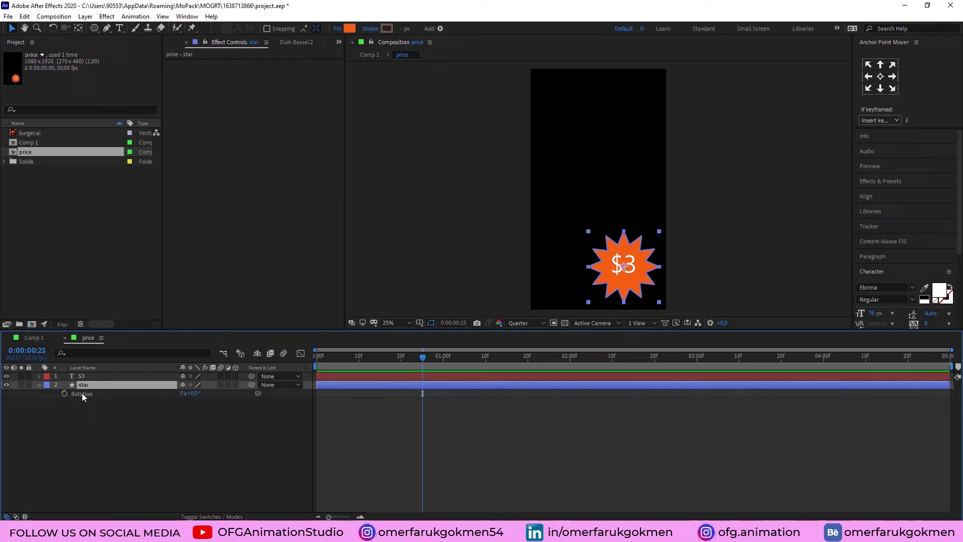
{"action": "left_click", "coordinate": [64, 393]}
{"action": "left_click_drag", "start_coordinate": [425, 360], "coordinate": [953, 397]}
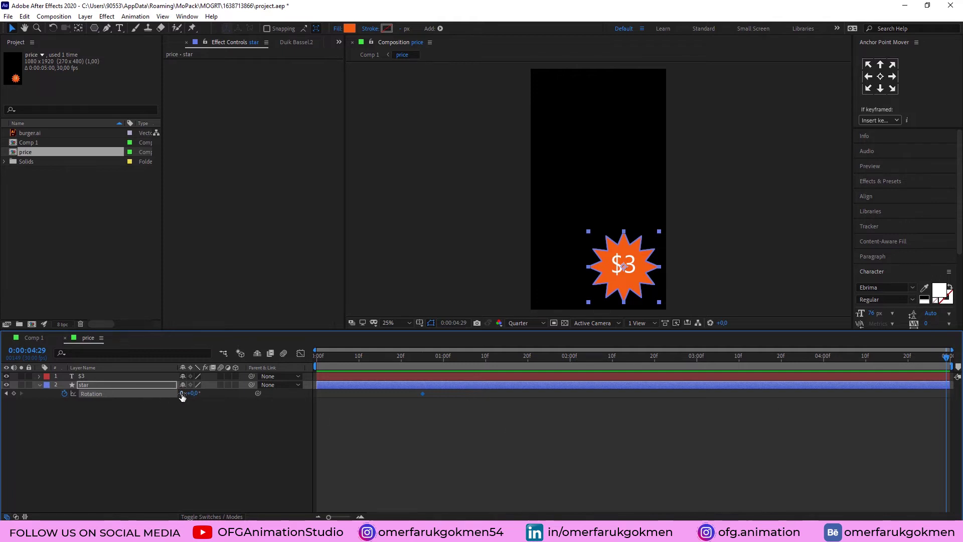
{"action": "left_click", "coordinate": [182, 393]}
{"action": "type", "text": "2"}
{"action": "key", "text": "Return"}
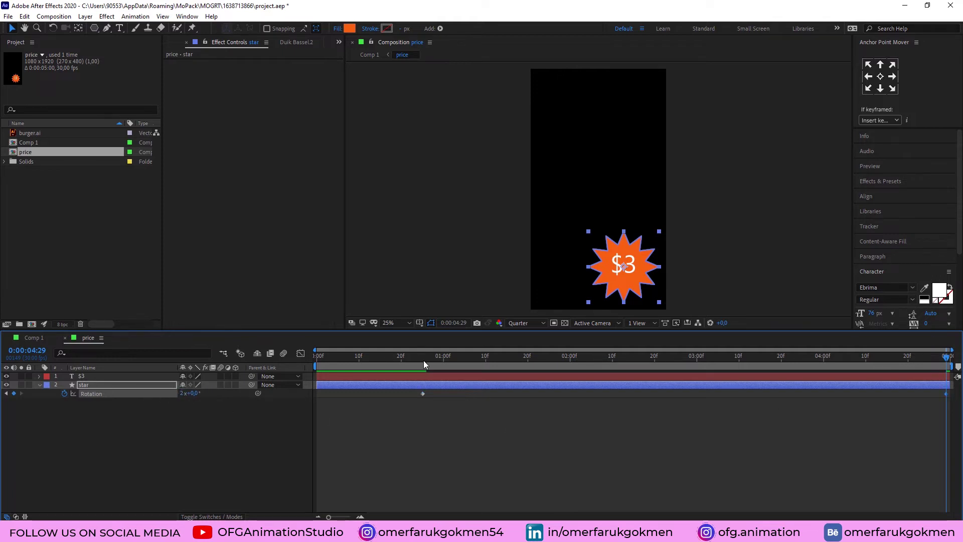
{"action": "left_click_drag", "start_coordinate": [423, 360], "coordinate": [579, 355]}
{"action": "key", "text": "space"}
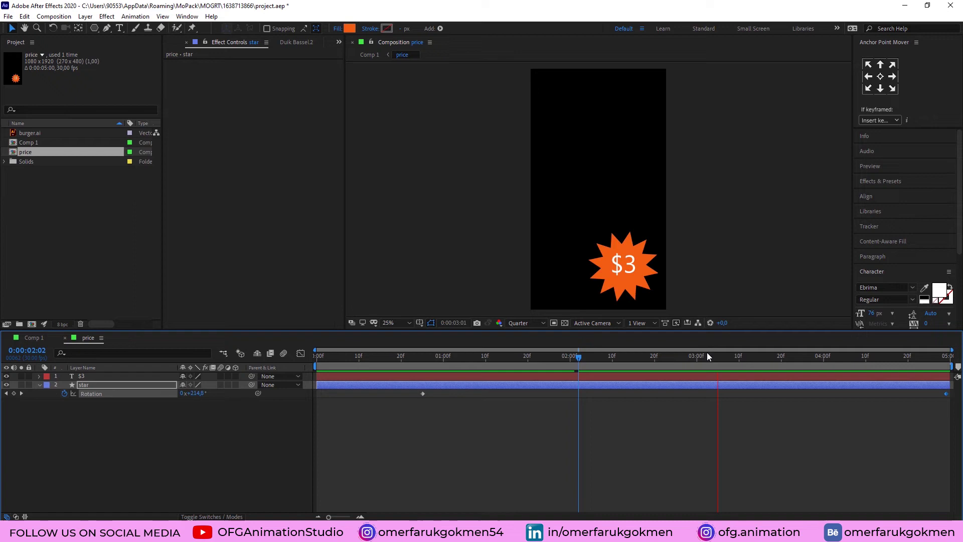
Step: Set the star's rotation at 0:00:04:29 to one full turn and preview the spin from 0:00:00:25
{"action": "left_click", "coordinate": [182, 393]}
{"action": "type", "text": "1"}
{"action": "key", "text": "Return"}
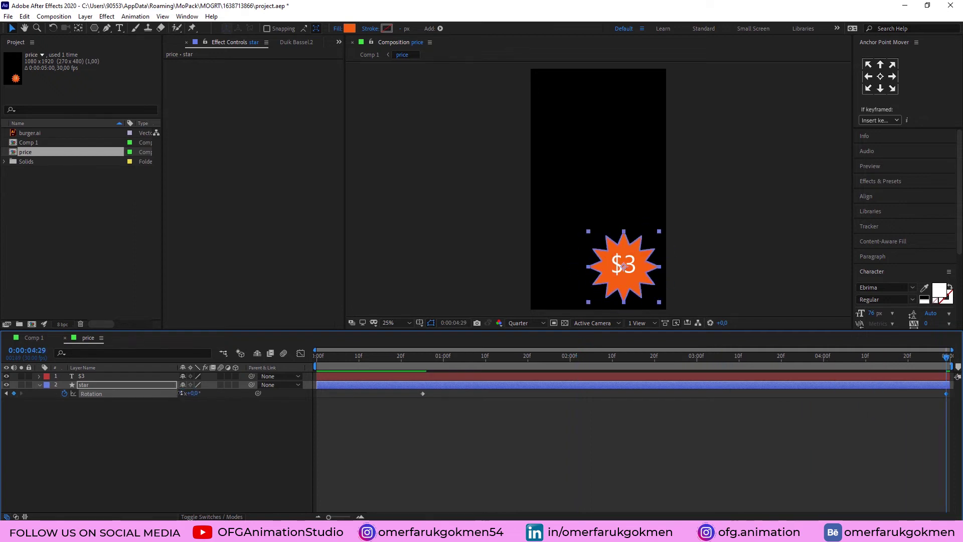
{"action": "left_click", "coordinate": [422, 360]}
{"action": "key", "text": "space"}
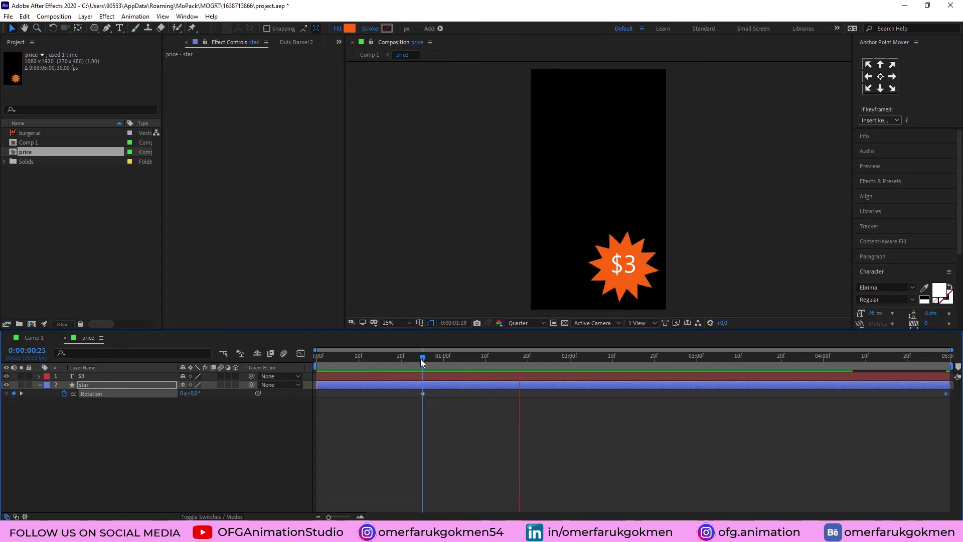
Step: Return to Comp 1 and preview the price badge's scale and spin animation
{"action": "left_click", "coordinate": [31, 337]}
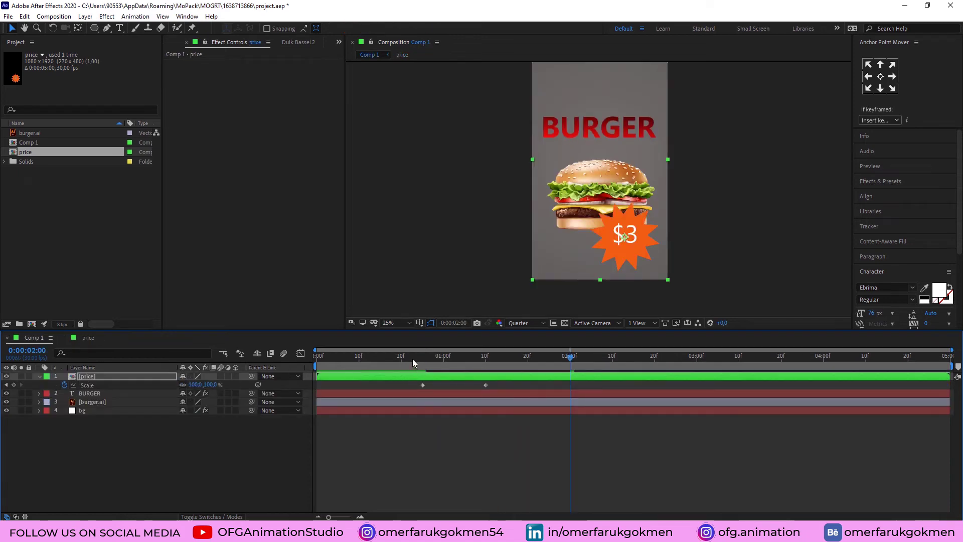
{"action": "mouse_move", "coordinate": [412, 360]}
{"action": "left_mouse_down"}
{"action": "mouse_move", "coordinate": [510, 360]}
{"action": "mouse_move", "coordinate": [414, 359]}
{"action": "left_mouse_up"}
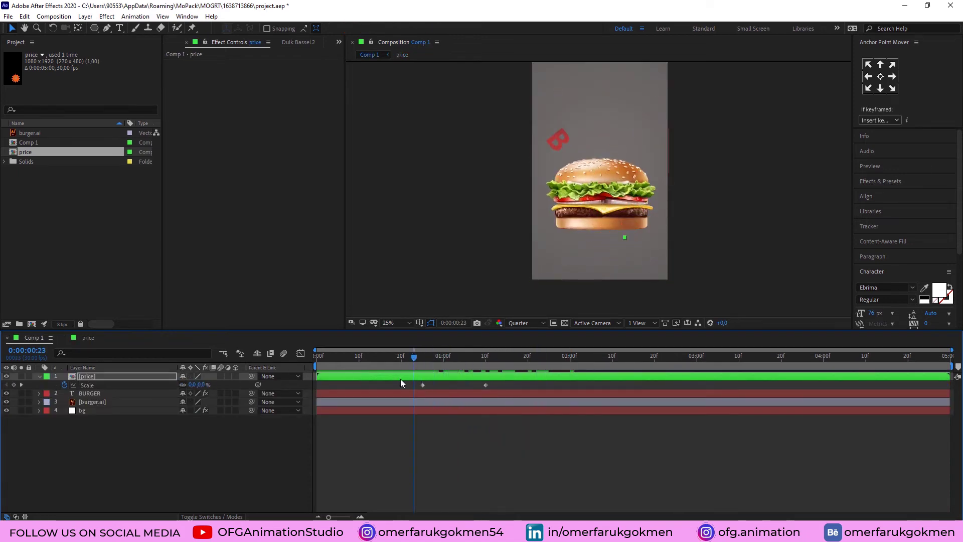
{"action": "key", "text": "space"}
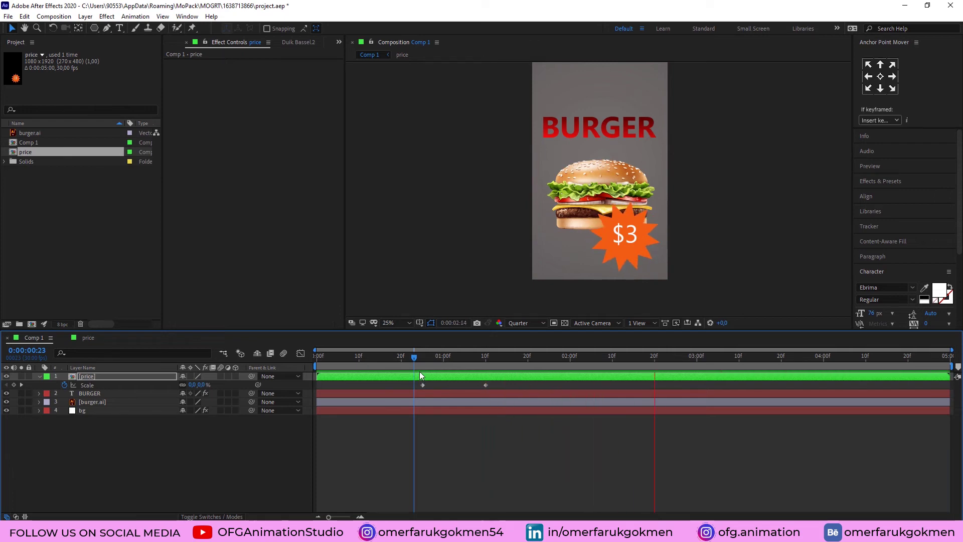
{"action": "key", "text": "space"}
Step: Apply Easy Ease to both scale keyframes of the price layer and preview the animation
{"action": "left_click_drag", "start_coordinate": [412, 383], "coordinate": [493, 397]}
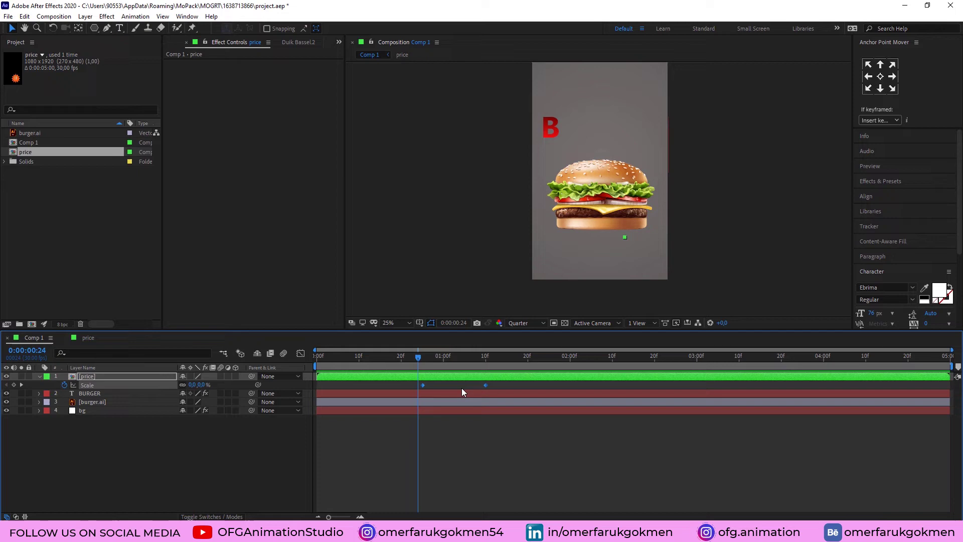
{"action": "right_click", "coordinate": [423, 385]}
{"action": "mouse_move", "coordinate": [482, 509]}
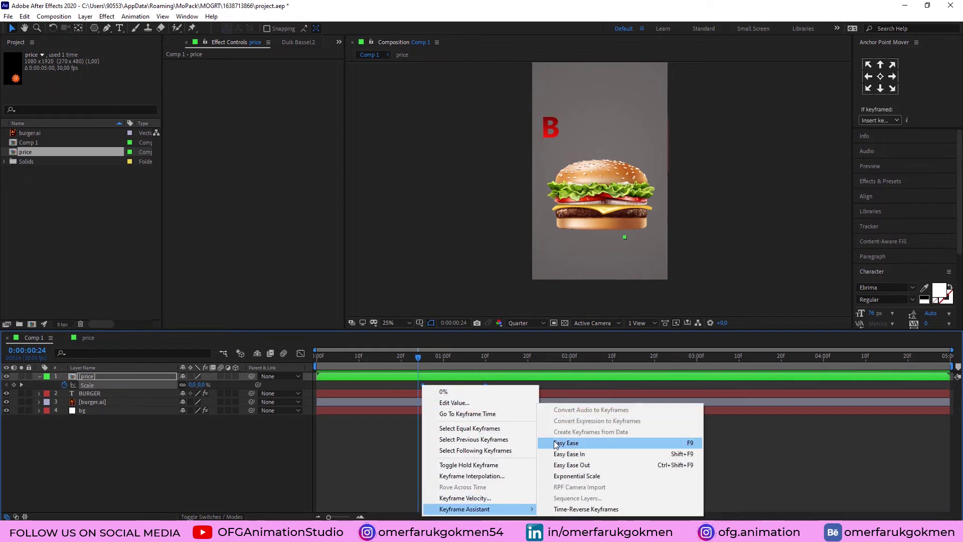
{"action": "left_click", "coordinate": [555, 443]}
{"action": "key", "text": "space"}
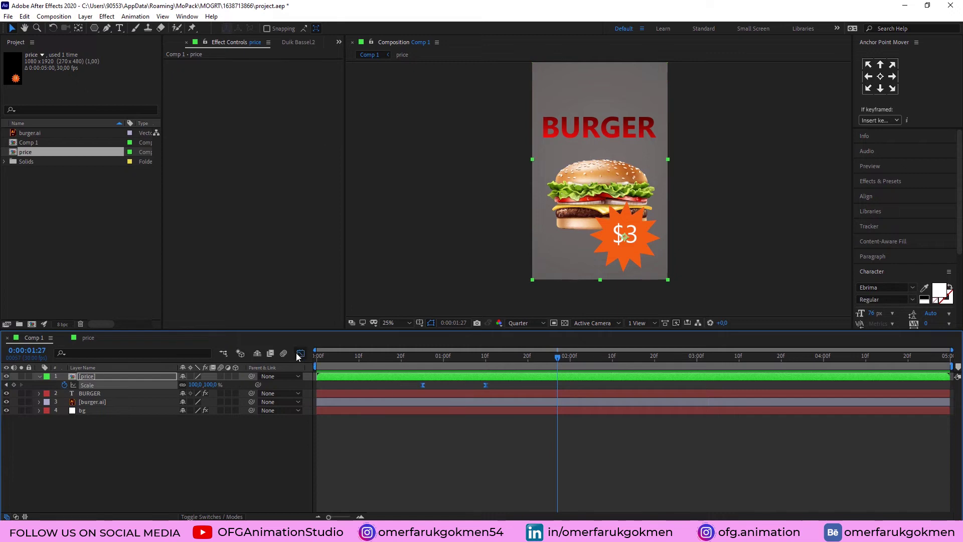
Step: Reshape the price layer's scale speed graph into a steep central peak and preview the badge's appearance
{"action": "left_click", "coordinate": [300, 354]}
{"action": "left_click_drag", "start_coordinate": [507, 466], "coordinate": [462, 486]}
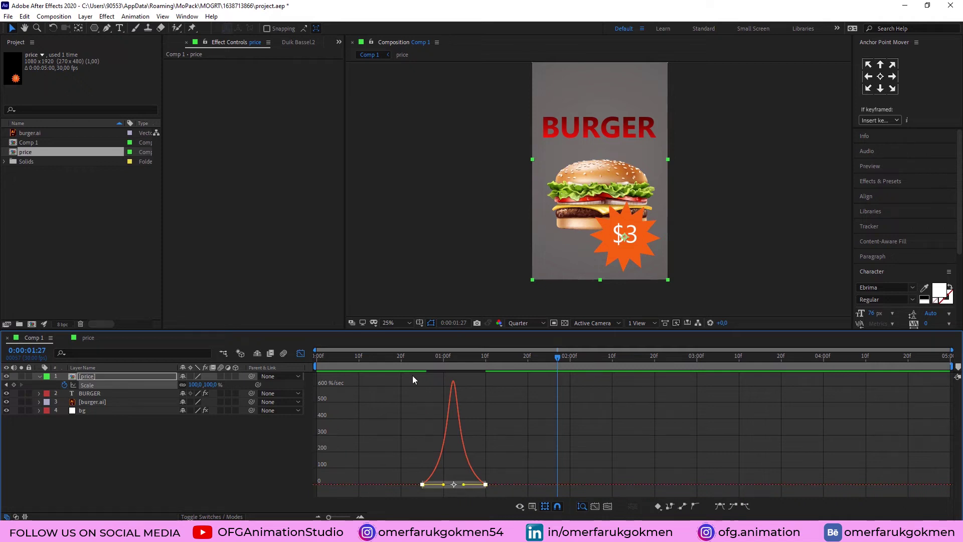
{"action": "left_click", "coordinate": [410, 357]}
{"action": "key", "text": "space"}
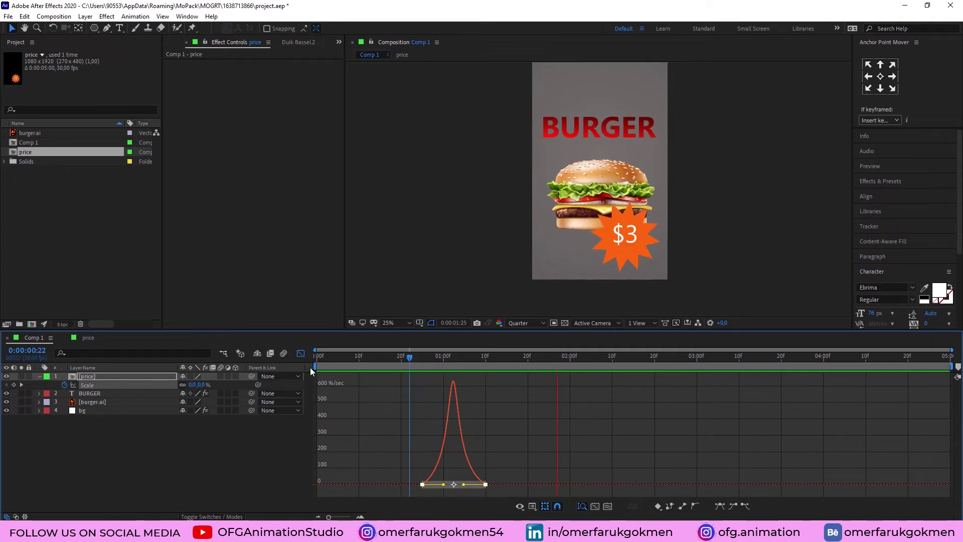
{"action": "left_click", "coordinate": [301, 353]}
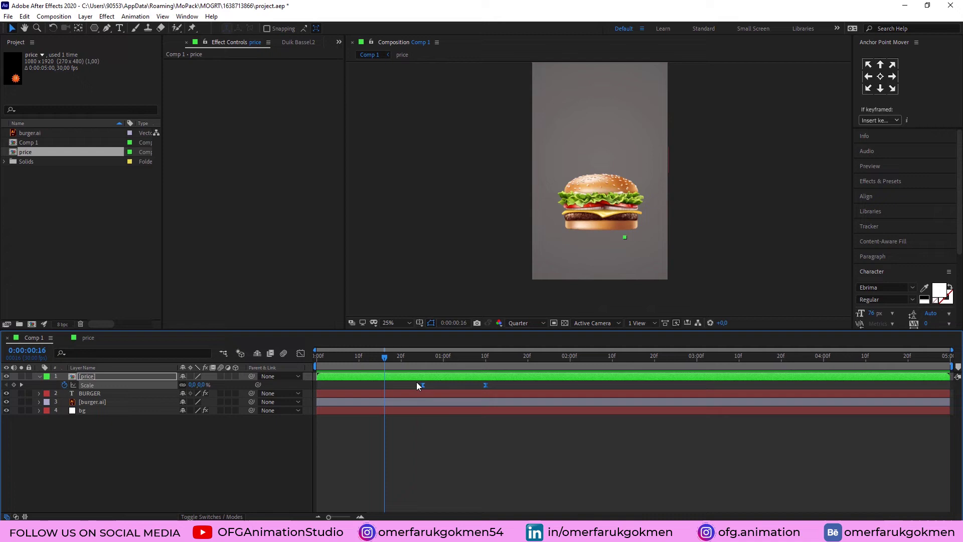
Step: Shift both of the price layer's scale keyframes so that the first one sits at 0:00:01:00
{"action": "left_click_drag", "start_coordinate": [416, 383], "coordinate": [492, 402]}
{"action": "left_click_drag", "start_coordinate": [421, 384], "coordinate": [443, 384]}
{"action": "left_click", "coordinate": [443, 357]}
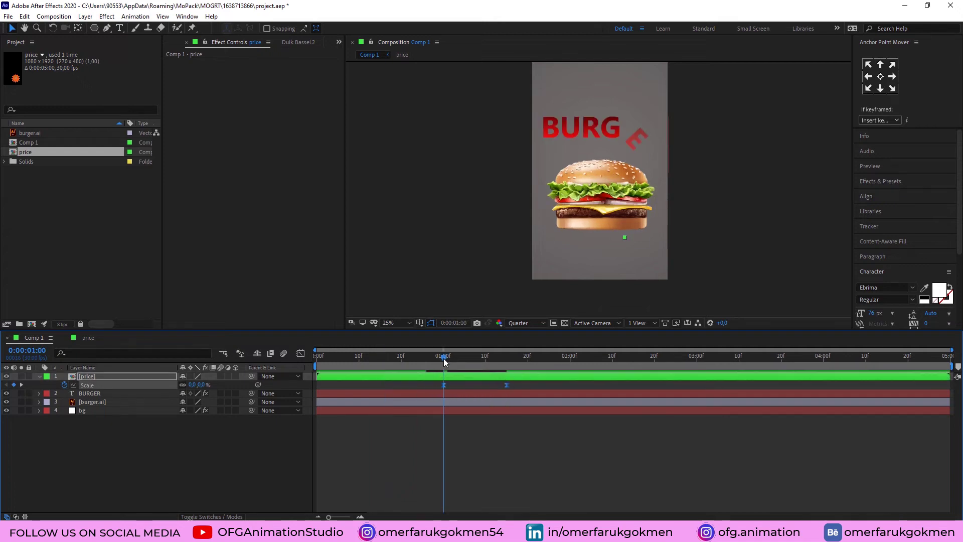
Step: Move the star's first rotation keyframe in the price composition to 0:00:01:00 and preview Comp 1 from the start
{"action": "left_click", "coordinate": [95, 338]}
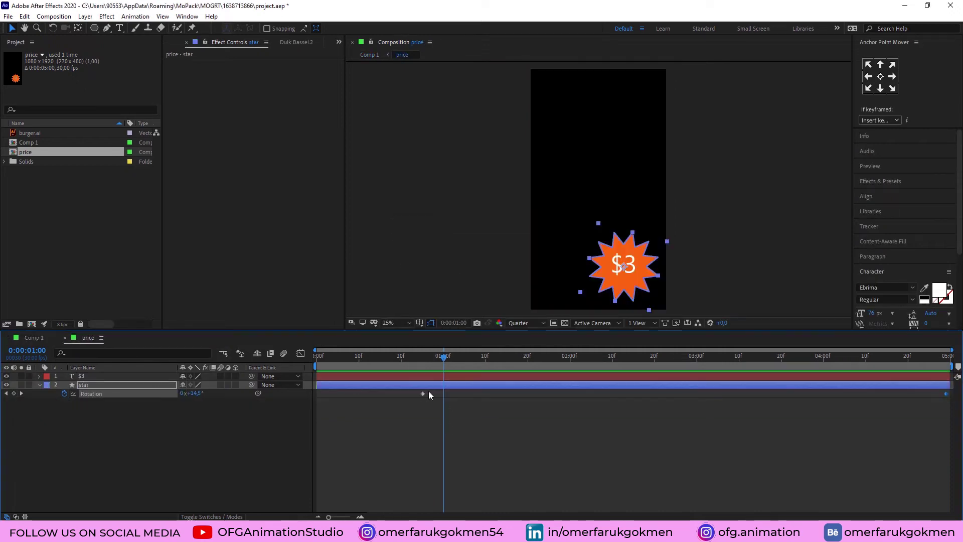
{"action": "left_click", "coordinate": [439, 395]}
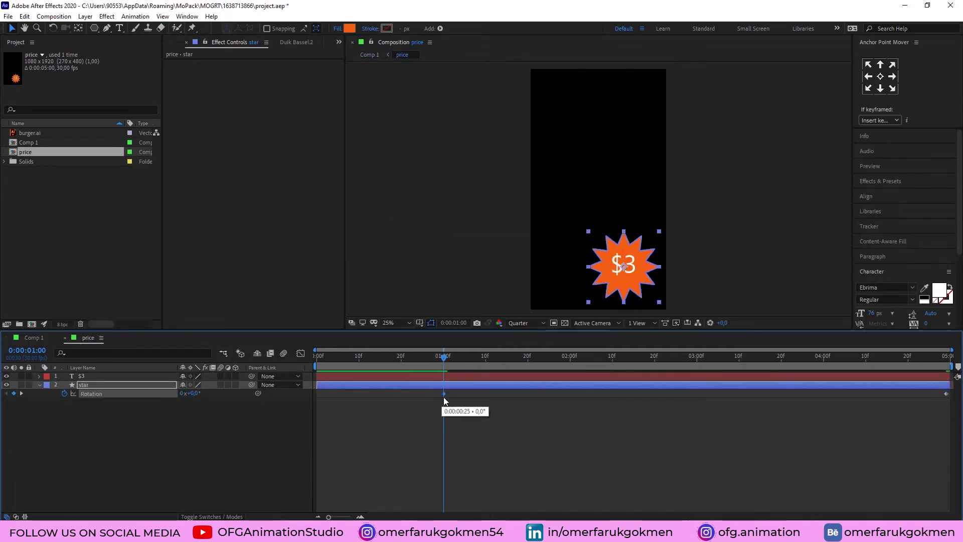
{"action": "left_click", "coordinate": [34, 337]}
{"action": "key", "text": "space"}
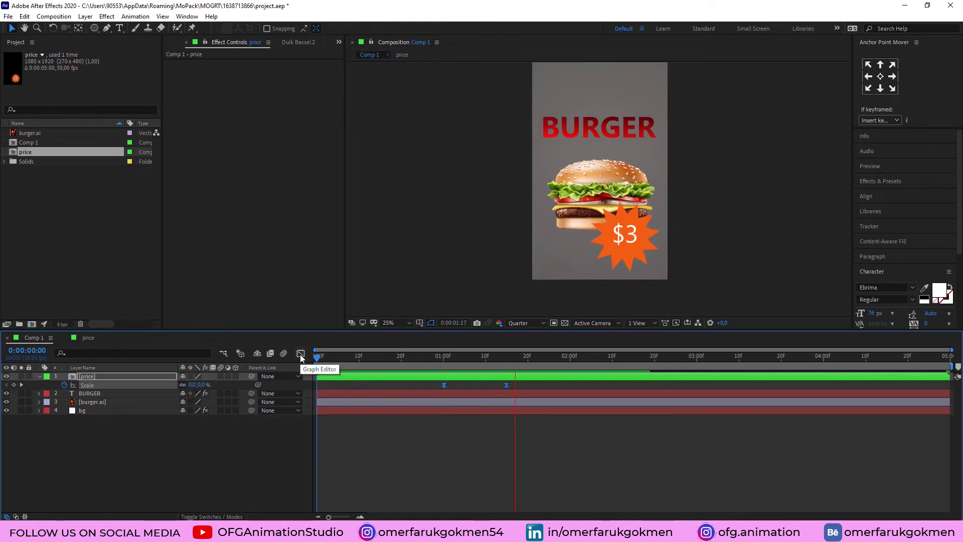
Step: Scrub through Comp 1 and preview the timing of the price badge animation
{"action": "left_click", "coordinate": [546, 358]}
{"action": "left_click_drag", "start_coordinate": [552, 361], "coordinate": [649, 349]}
{"action": "left_click", "coordinate": [97, 445]}
{"action": "key", "text": "space"}
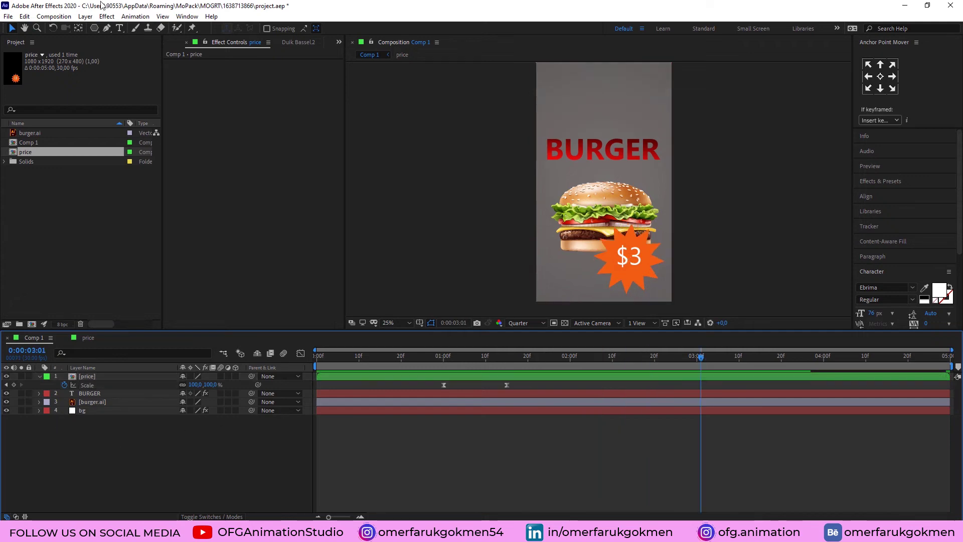
Step: Draw a small orange circle near the composition's upper-left corner with the Ellipse tool as a new shape layer
{"action": "left_click", "coordinate": [94, 29]}
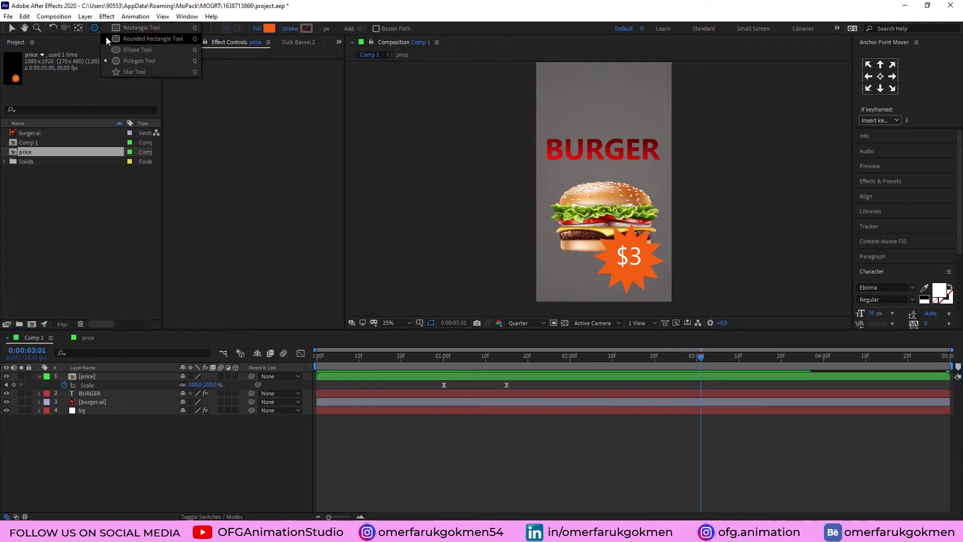
{"action": "left_click", "coordinate": [129, 50]}
{"action": "left_click_drag", "start_coordinate": [562, 104], "coordinate": [547, 88]}
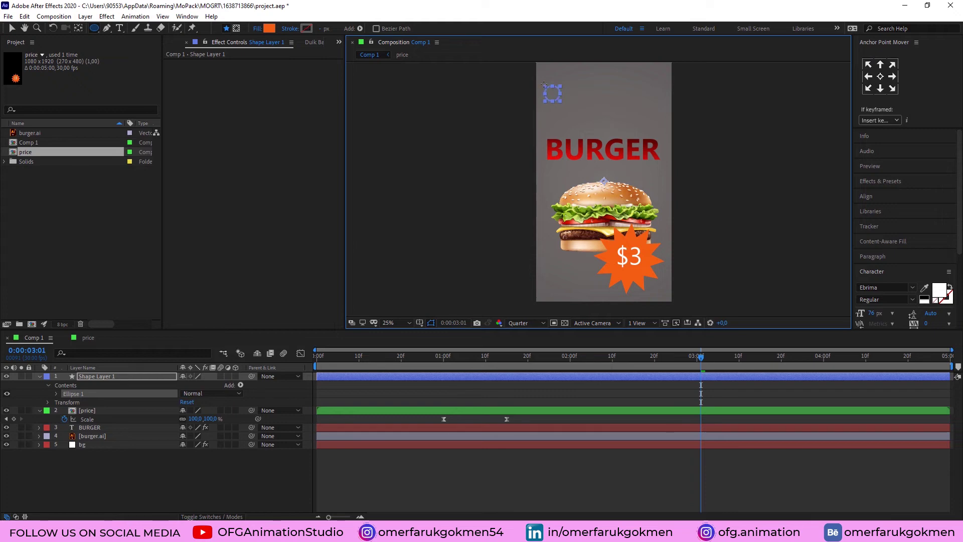
Step: Centre the new shape layer's anchor point on the circle
{"action": "left_click", "coordinate": [80, 399]}
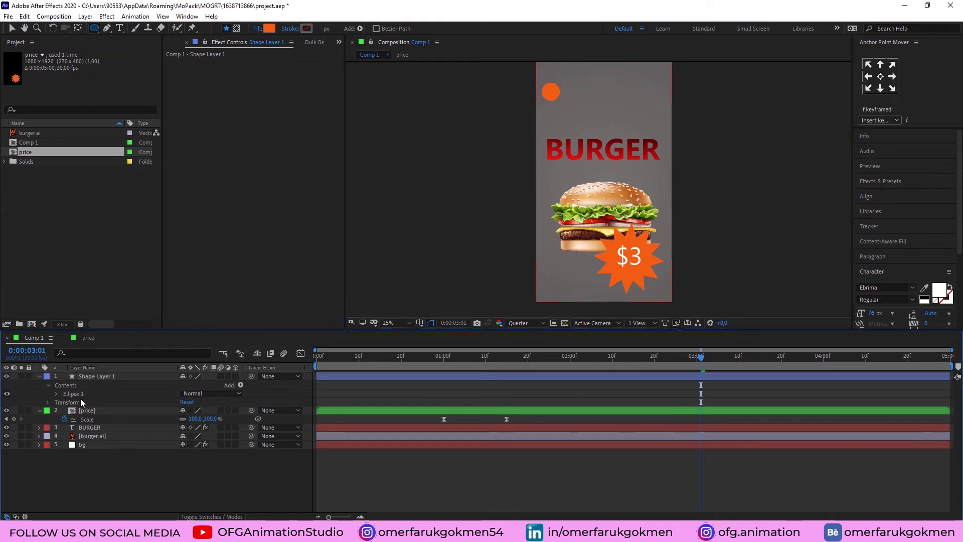
{"action": "left_click", "coordinate": [40, 376]}
{"action": "left_click", "coordinate": [98, 377]}
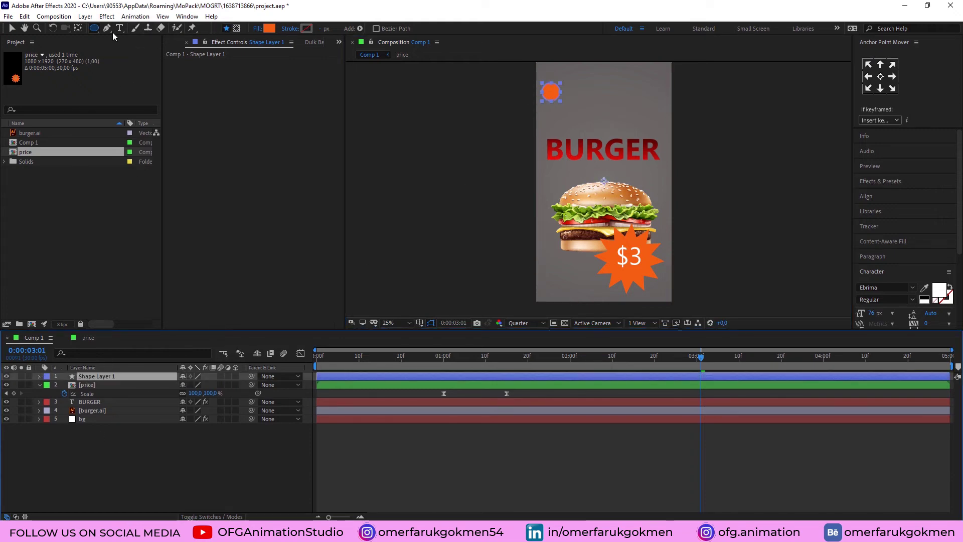
{"action": "left_click", "coordinate": [78, 28]}
{"action": "left_click", "coordinate": [185, 447]}
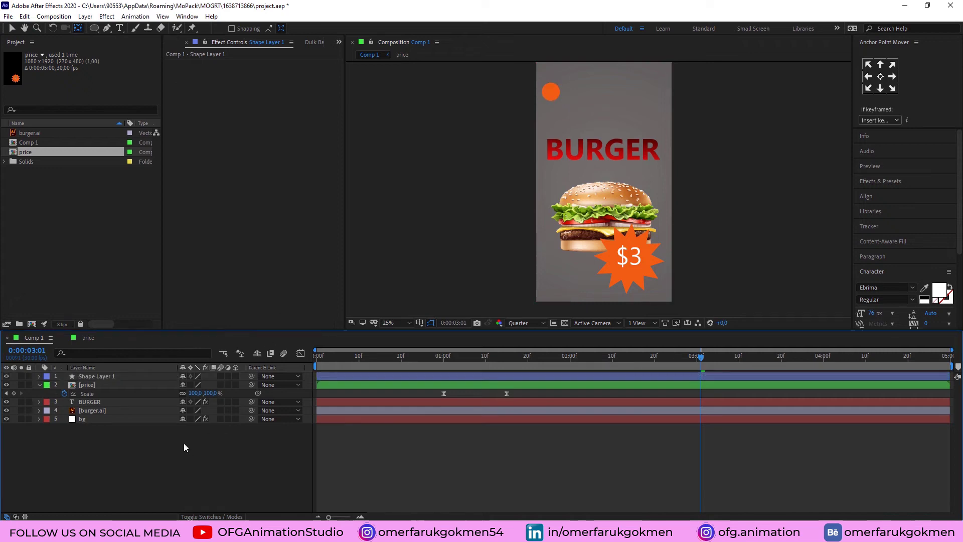
Step: Add a Repeater to the circle's shape layer with 9 copies and a transform position of 198, 0
{"action": "left_click", "coordinate": [39, 376]}
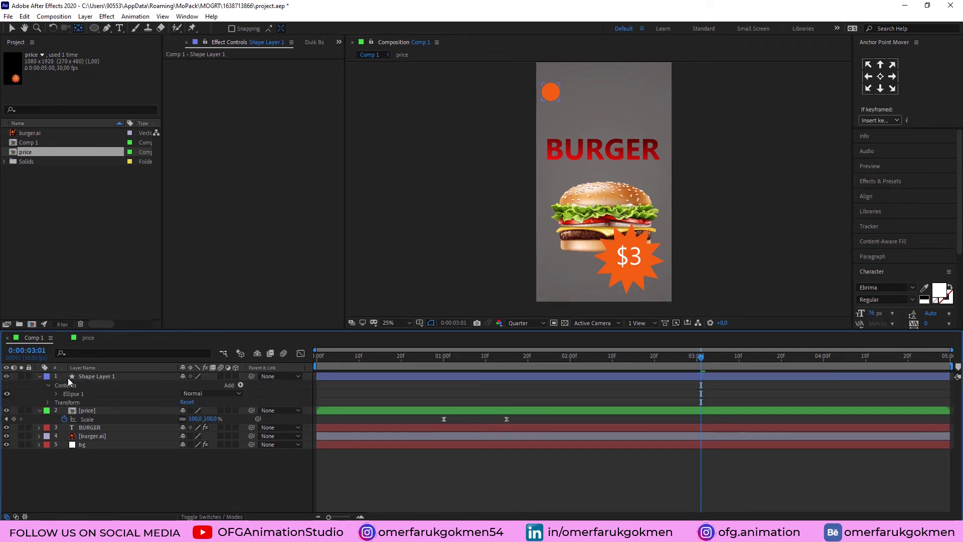
{"action": "left_click", "coordinate": [240, 385]}
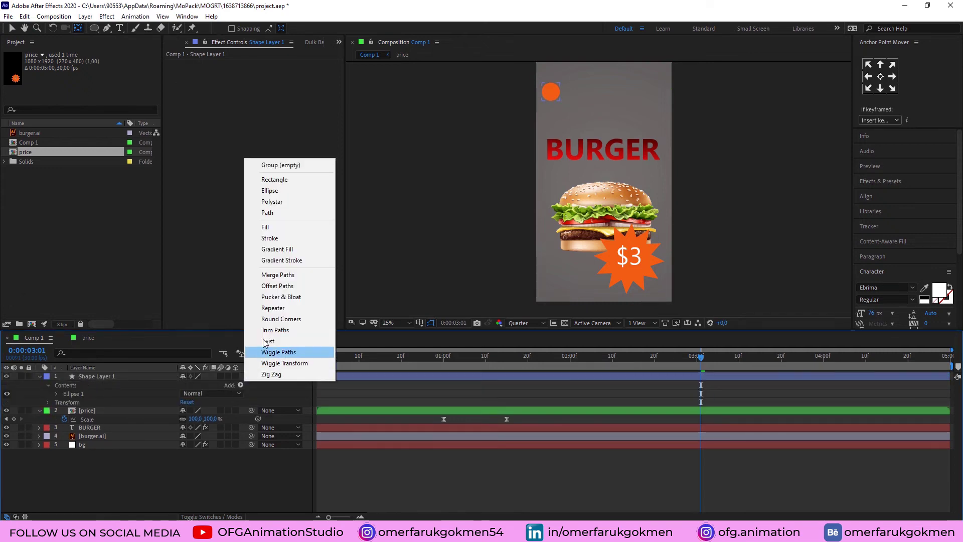
{"action": "left_click", "coordinate": [268, 308]}
{"action": "left_click", "coordinate": [56, 402]}
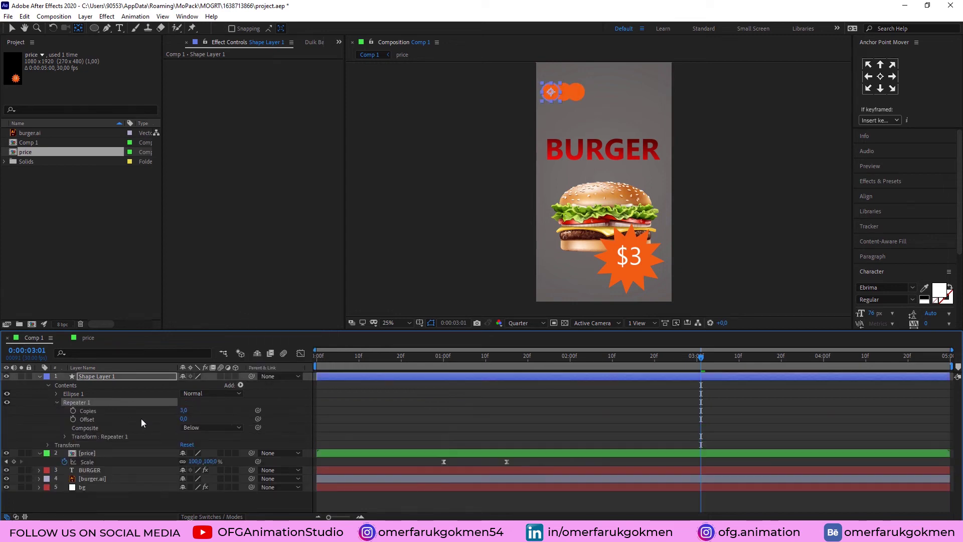
{"action": "left_click_drag", "start_coordinate": [185, 409], "coordinate": [190, 409]}
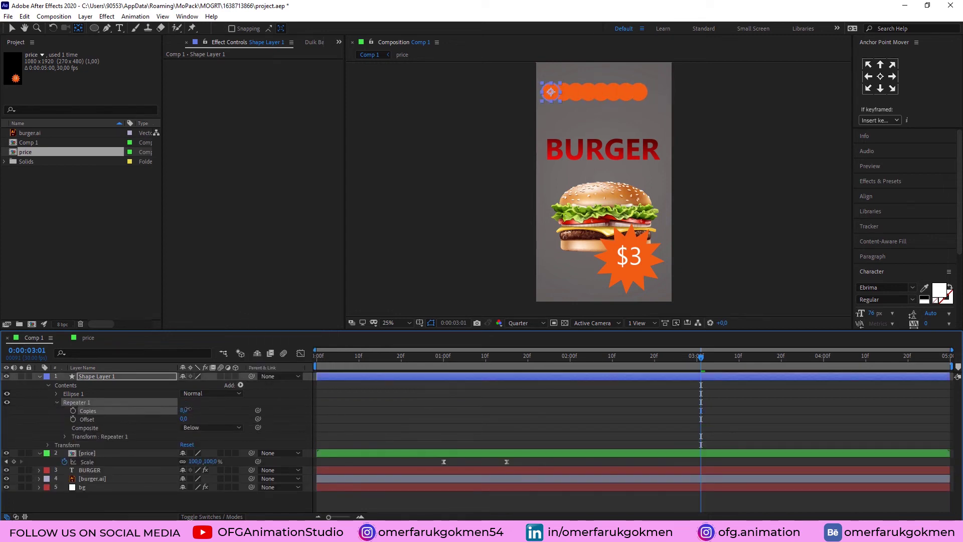
{"action": "left_click", "coordinate": [64, 437]}
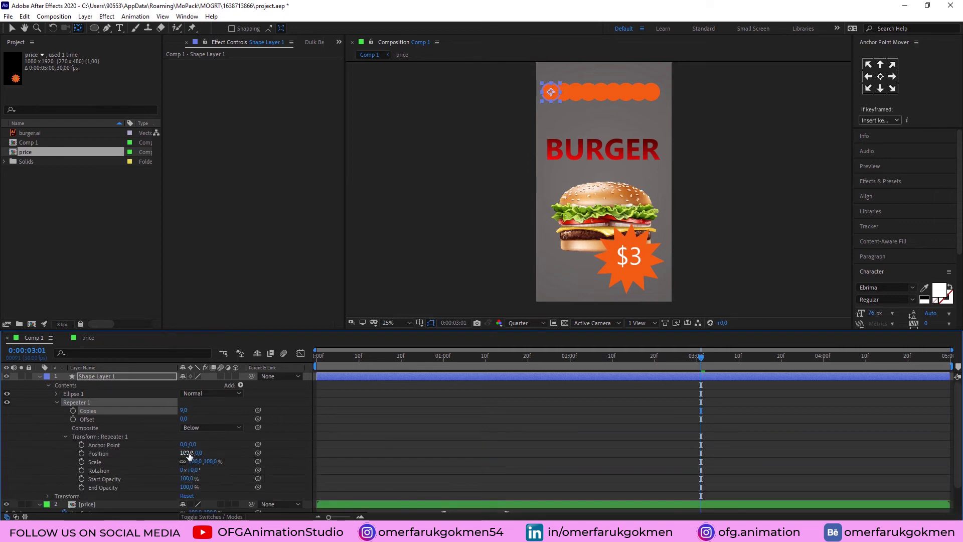
{"action": "left_click_drag", "start_coordinate": [190, 455], "coordinate": [238, 454]}
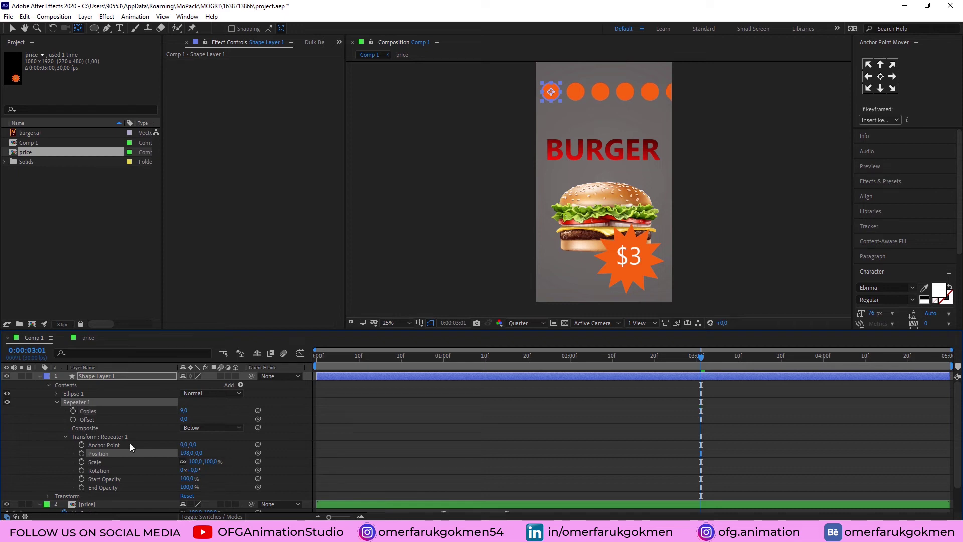
Step: Add a second Repeater to the shape layer and set its copies to 39
{"action": "left_click", "coordinate": [240, 386]}
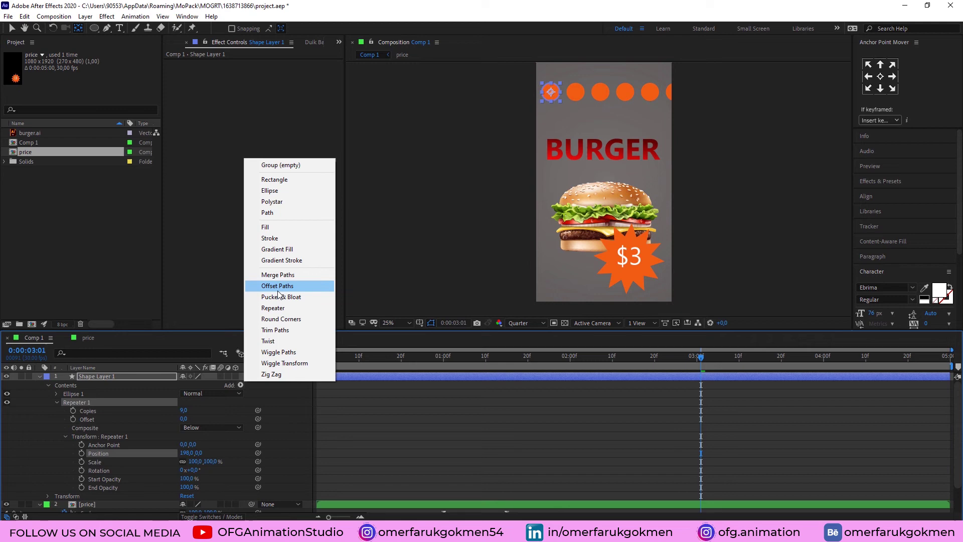
{"action": "left_click", "coordinate": [273, 308]}
{"action": "scroll", "coordinate": [62, 487], "scroll_direction": "down", "scroll_amount": 2}
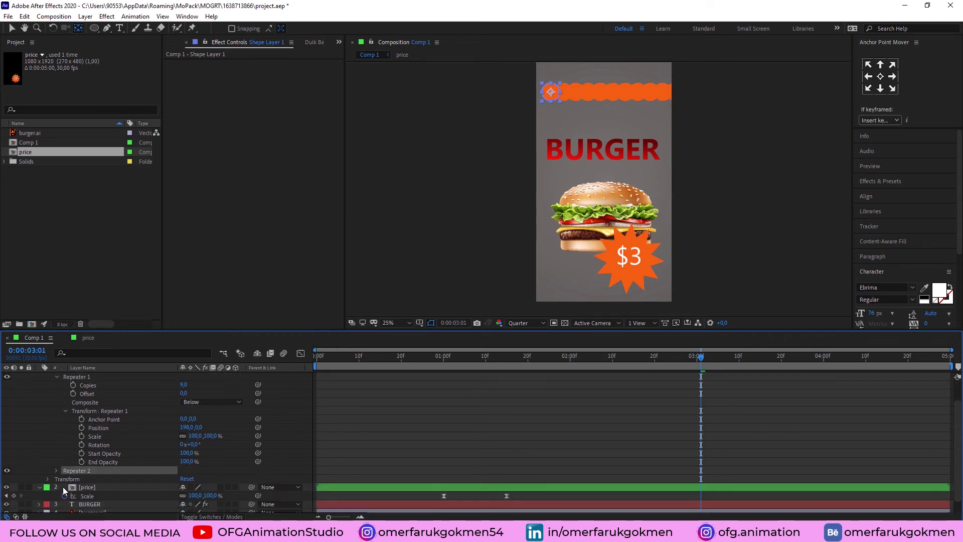
{"action": "left_click", "coordinate": [56, 470]}
{"action": "left_click_drag", "start_coordinate": [182, 482], "coordinate": [186, 479]}
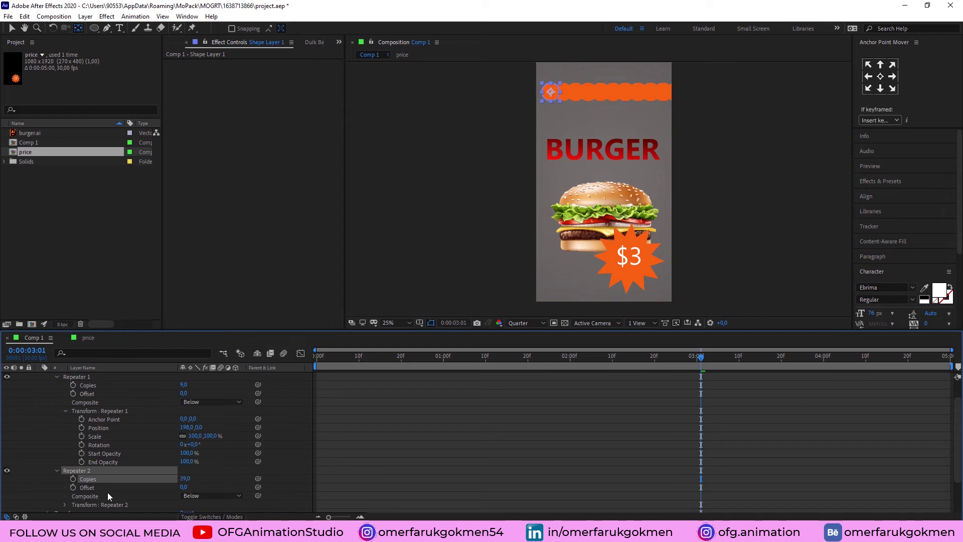
Step: Set Repeater 2's transform position to 0, 191 so the row of circles repeats downwards
{"action": "scroll", "coordinate": [107, 492], "scroll_direction": "down", "scroll_amount": 2}
{"action": "left_click", "coordinate": [64, 479]}
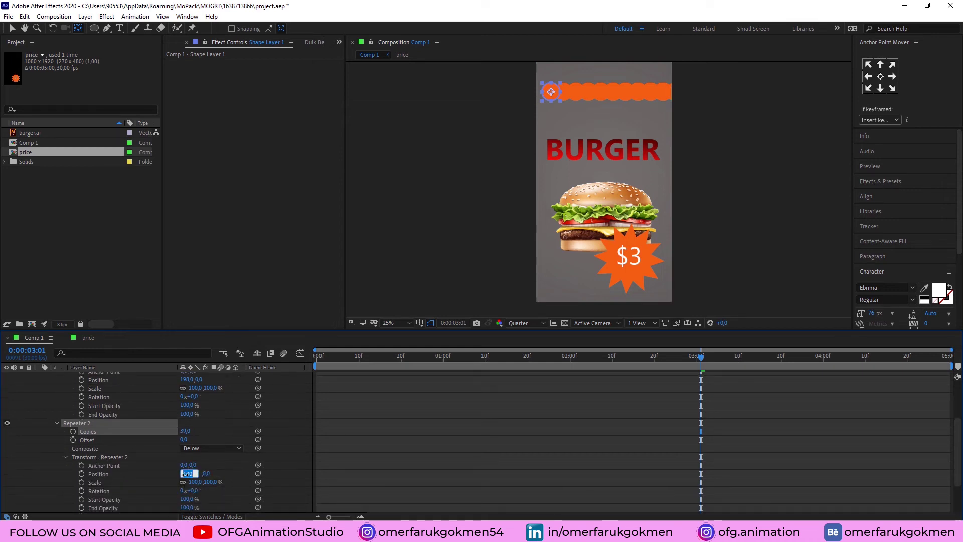
{"action": "type", "text": "0"}
{"action": "key", "text": "Return"}
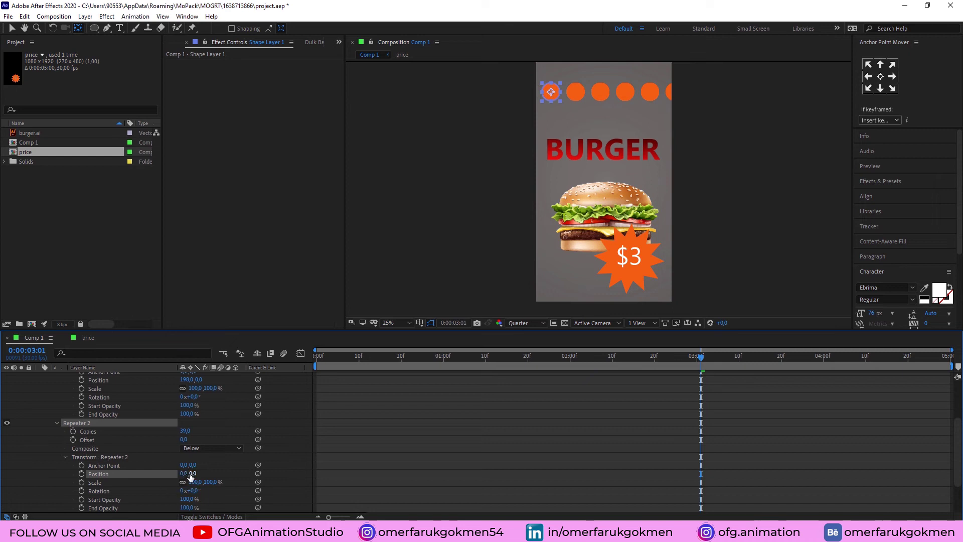
{"action": "left_click_drag", "start_coordinate": [191, 476], "coordinate": [286, 474]}
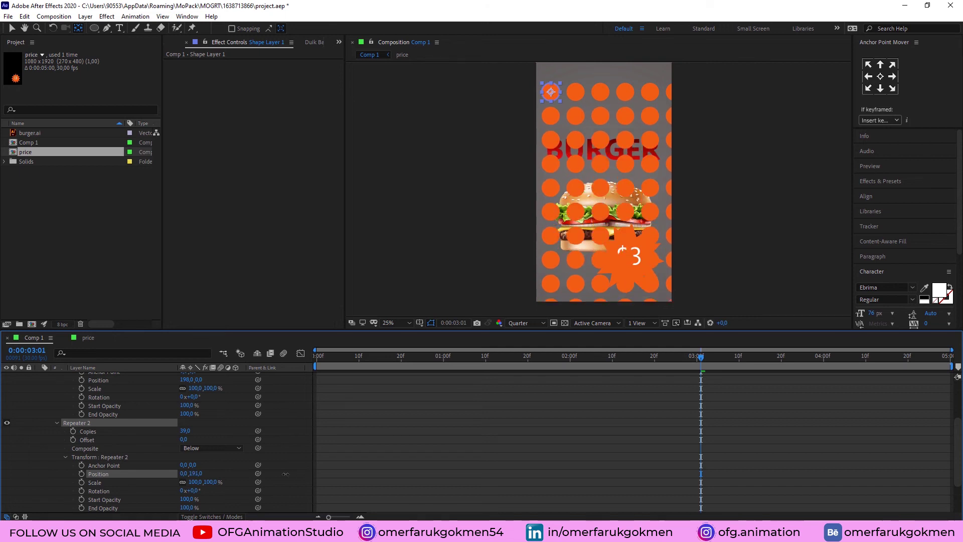
Step: Move the dot pattern up to about position 104, 128 and collapse the shape layer's properties
{"action": "key", "text": "v"}
{"action": "left_click_drag", "start_coordinate": [551, 92], "coordinate": [549, 78]}
{"action": "scroll", "coordinate": [45, 399], "scroll_direction": "up", "scroll_amount": 3}
{"action": "left_click", "coordinate": [39, 376]}
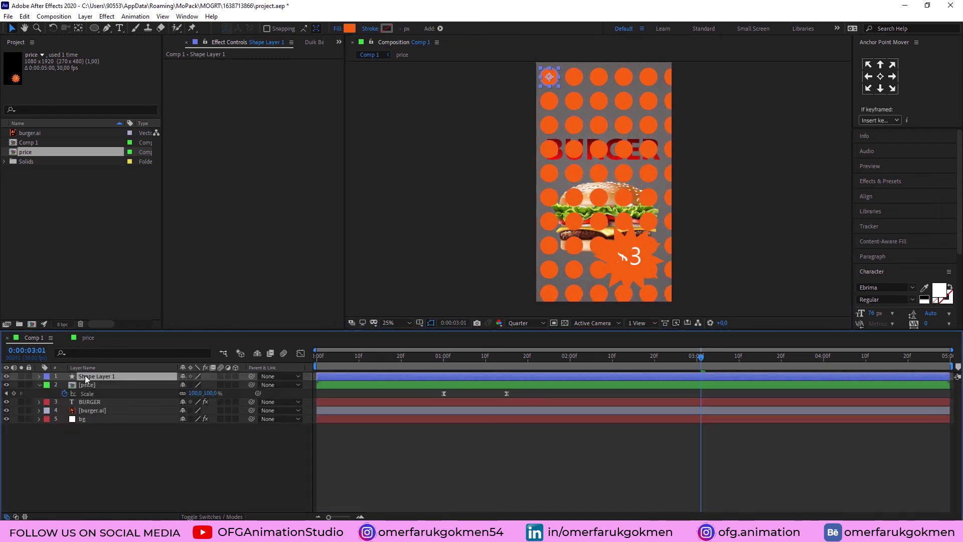
Step: Add a position keyframe to the dot layer at 0:00:00:00 and shift the dots left to about -1024, 128
{"action": "key", "text": "p"}
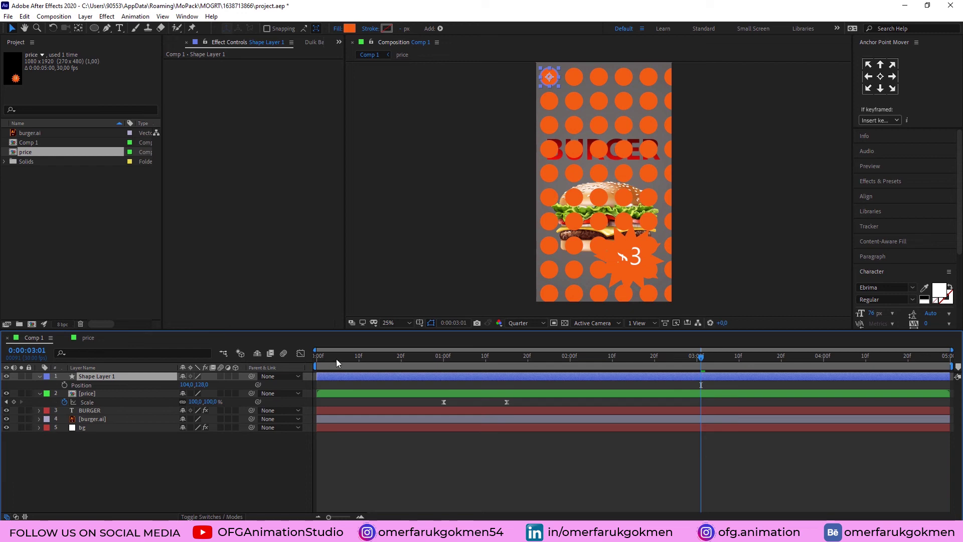
{"action": "key", "text": "Home"}
{"action": "left_click", "coordinate": [64, 385]}
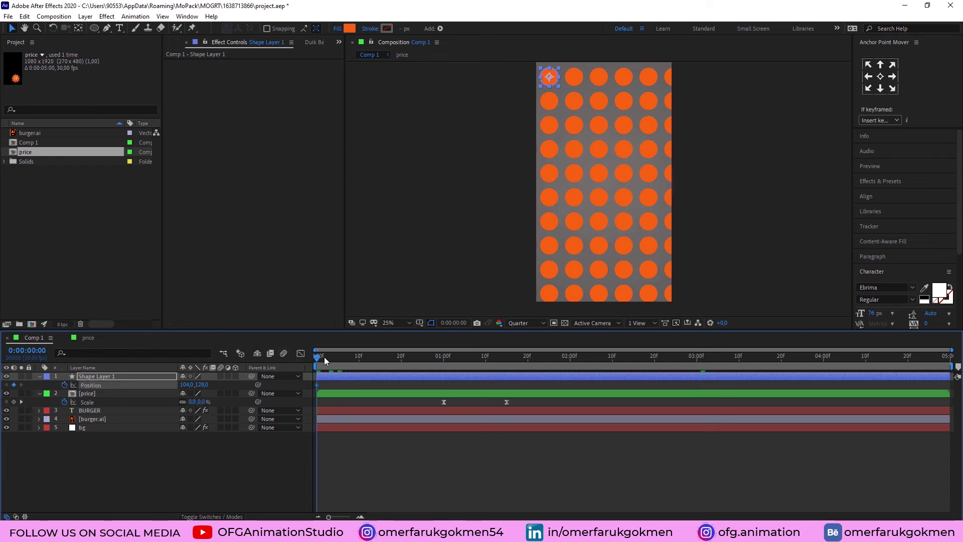
{"action": "left_click_drag", "start_coordinate": [325, 360], "coordinate": [252, 369]}
{"action": "left_click_drag", "start_coordinate": [551, 81], "coordinate": [409, 85]}
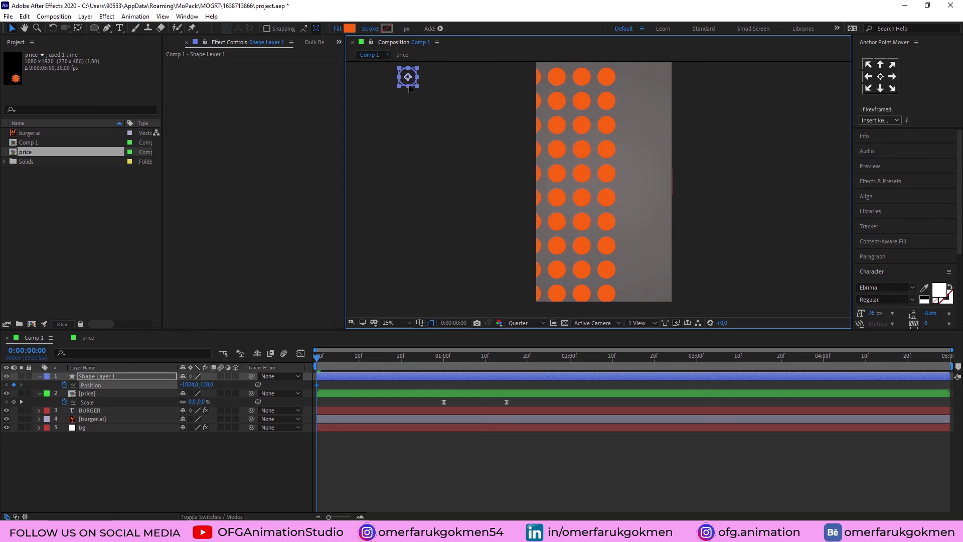
Step: Increase Repeater 1's copies to 42 so the dots fill the frame's full width
{"action": "left_click", "coordinate": [40, 376]}
{"action": "left_click", "coordinate": [39, 376]}
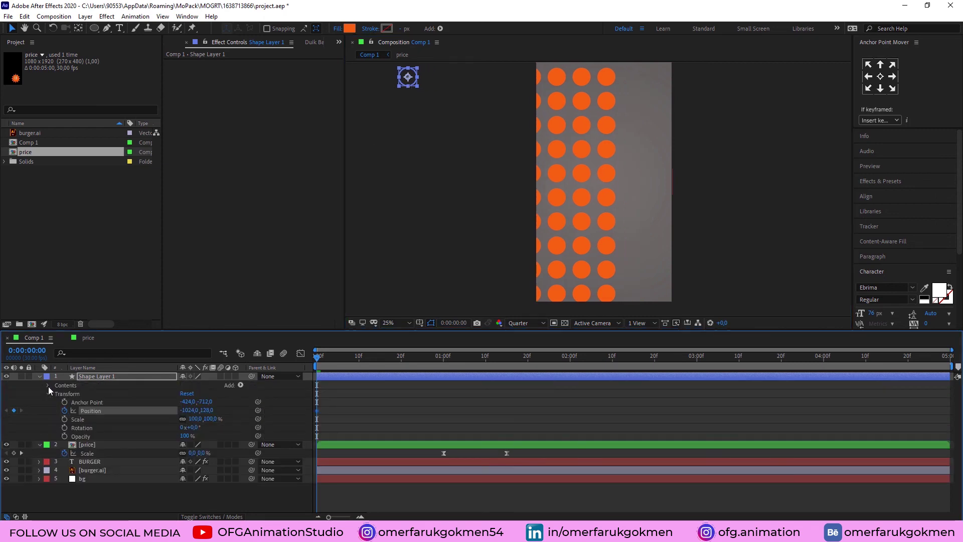
{"action": "left_click", "coordinate": [48, 385]}
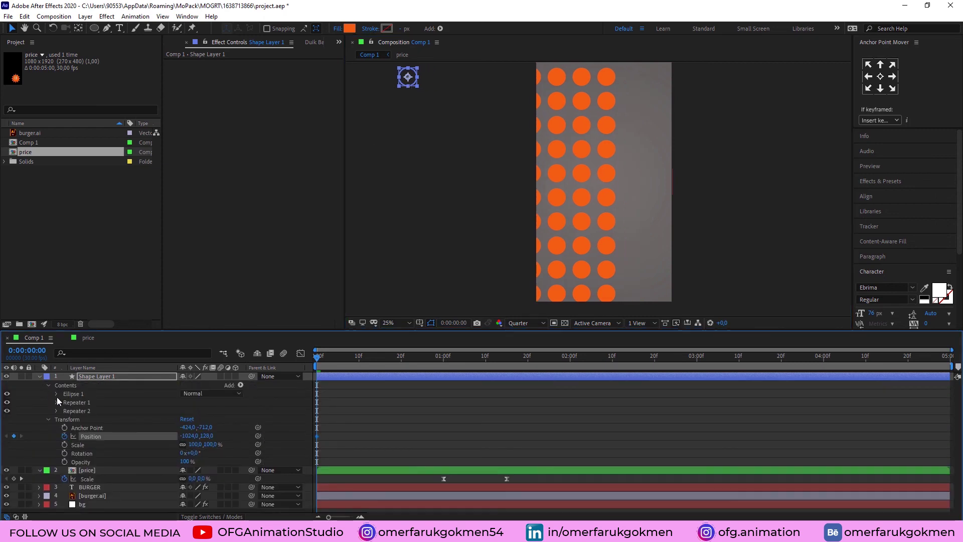
{"action": "left_click", "coordinate": [57, 402]}
{"action": "left_click_drag", "start_coordinate": [185, 412], "coordinate": [204, 415]}
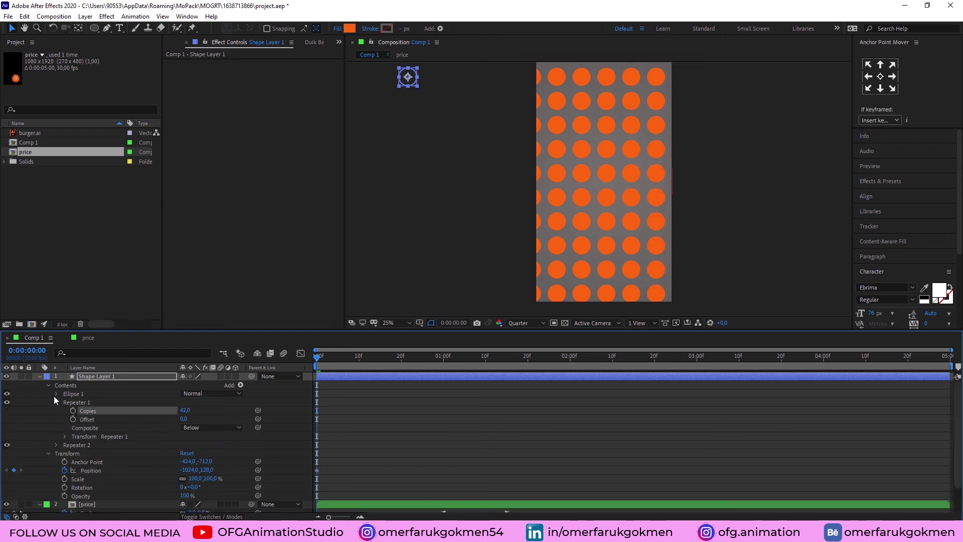
Step: Keyframe the dot layer's position at 0:00:04:29 by shifting the dots right to about -264, 128
{"action": "left_click", "coordinate": [39, 376]}
{"action": "key", "text": "u"}
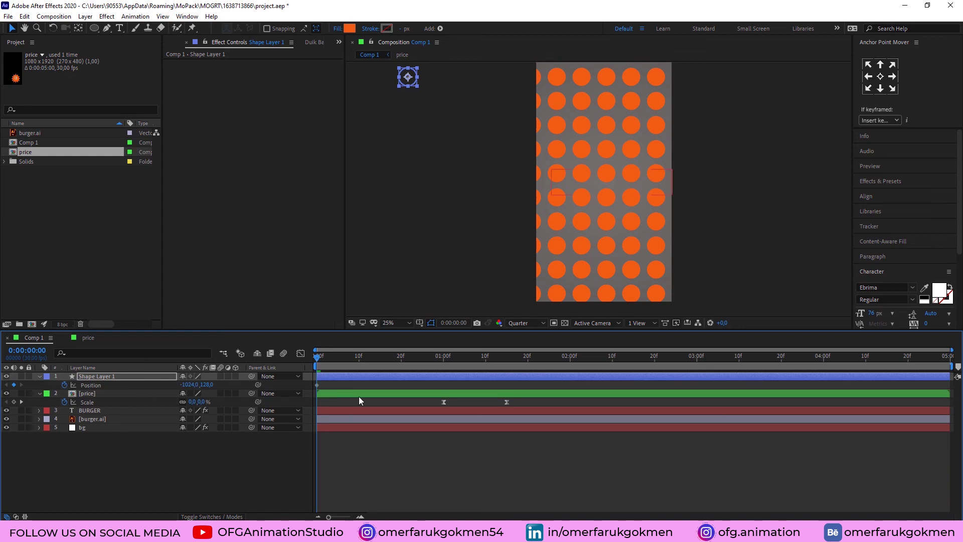
{"action": "left_click_drag", "start_coordinate": [343, 359], "coordinate": [950, 379]}
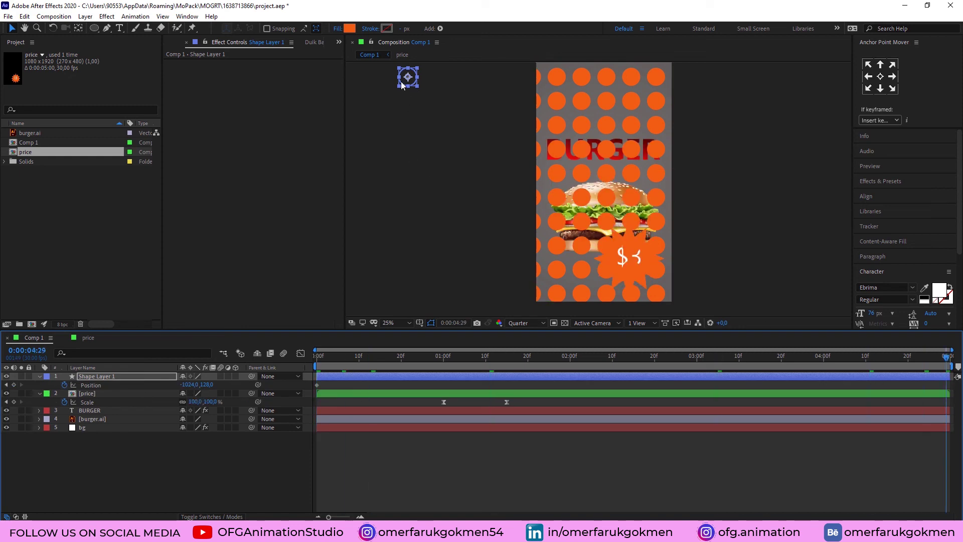
{"action": "left_click_drag", "start_coordinate": [401, 84], "coordinate": [501, 83]}
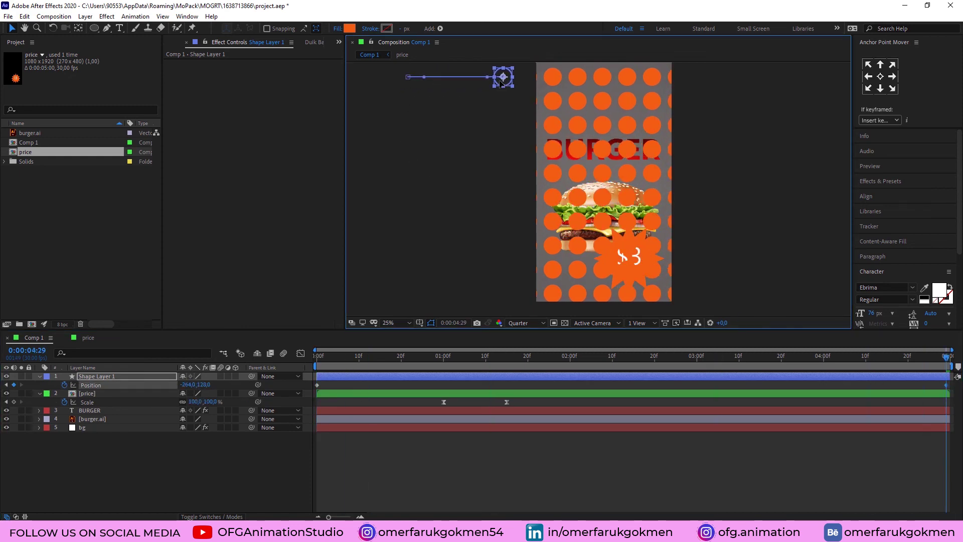
Step: Collapse the price and dot layers and move the dot layer between burger.ai and bg
{"action": "left_click", "coordinate": [40, 393]}
{"action": "left_click", "coordinate": [40, 376]}
{"action": "left_click_drag", "start_coordinate": [92, 377], "coordinate": [93, 410]}
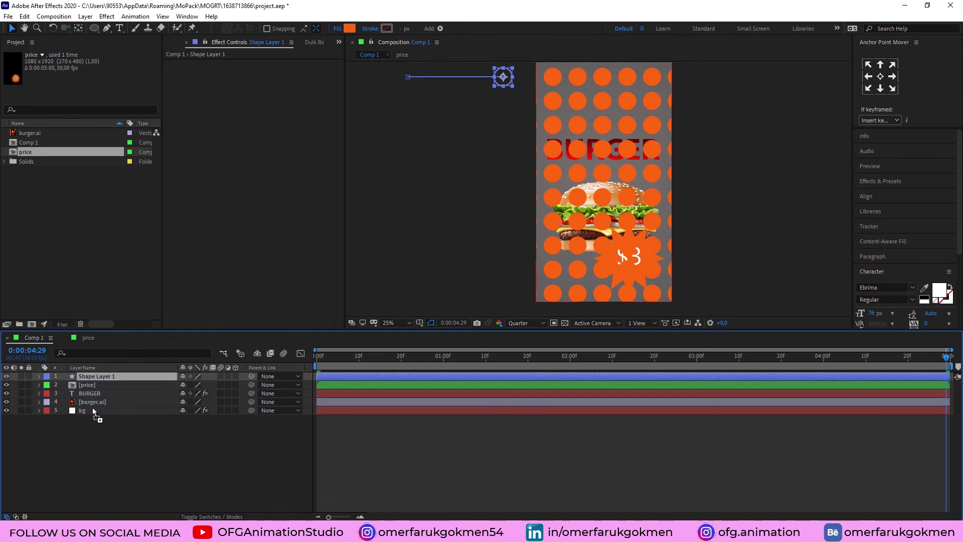
Step: Change the dots' fill from orange to a muted gray close to the background
{"action": "left_click", "coordinate": [350, 29]}
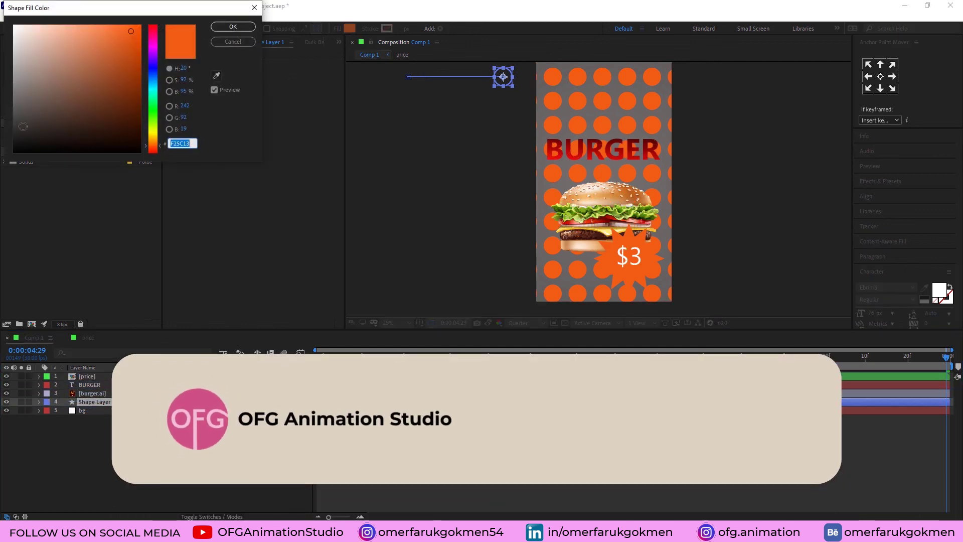
{"action": "left_click", "coordinate": [21, 96]}
{"action": "left_click", "coordinate": [233, 26]}
Step: Show the dot layer's opacity property and preview the moving dot background from the start
{"action": "key", "text": "t"}
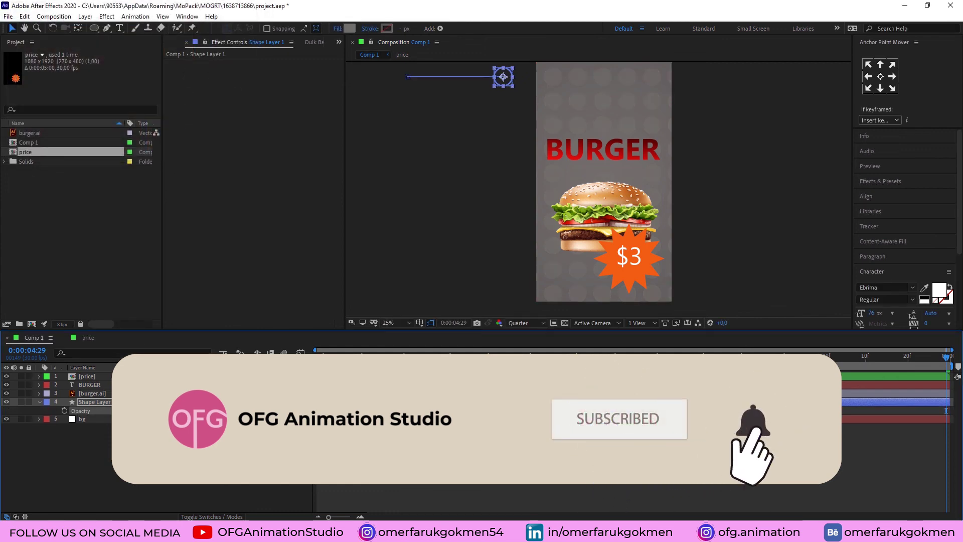
{"action": "key", "text": "Home"}
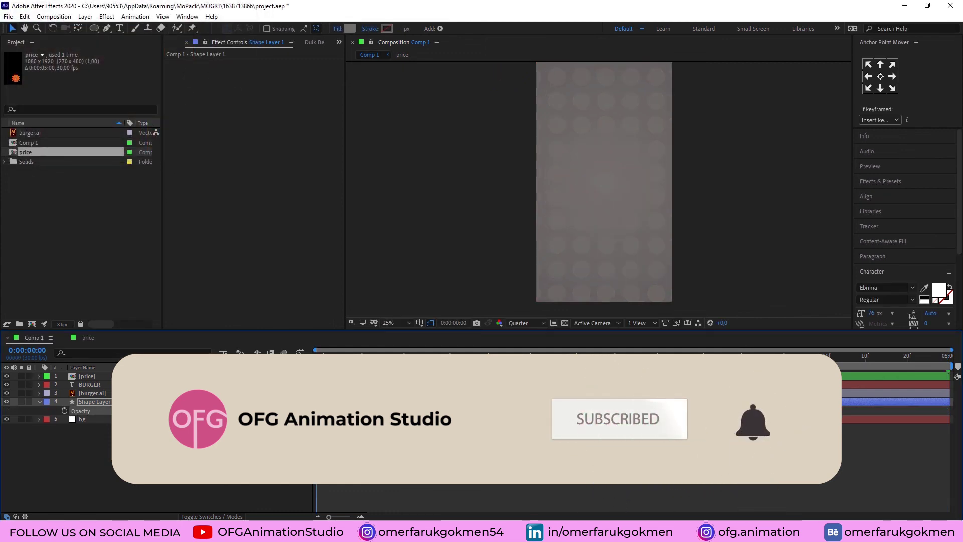
{"action": "key", "text": "space"}
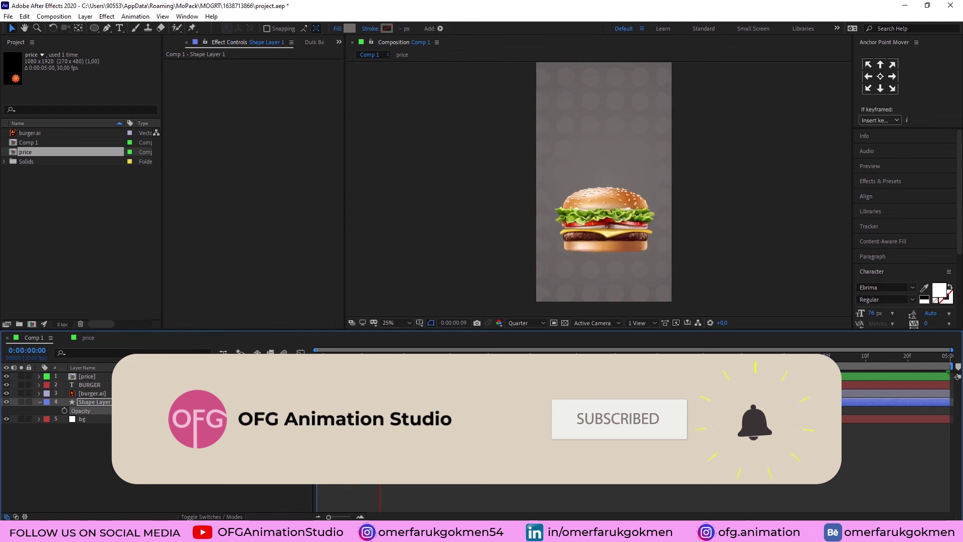